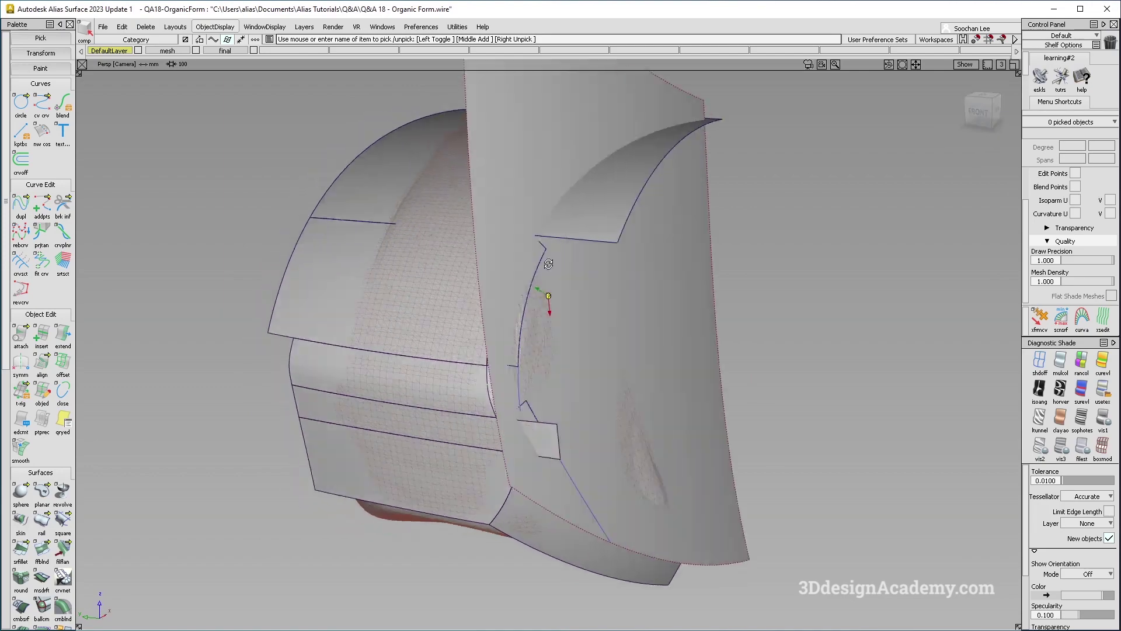
Step: Isolate the mesh by hiding all the surfaces and examine its overall shape and edges
left_click(426, 255)
left_click(221, 28)
left_click(230, 95)
left_click_drag(718, 327, 743, 412, "alt+shift")
left_click(628, 333)
right_click_drag(743, 411, 643, 290, "ctrl+shift")
left_click_drag(643, 291, 545, 378, "alt+shift")
left_click_drag(369, 363, 583, 383, "alt+shift")
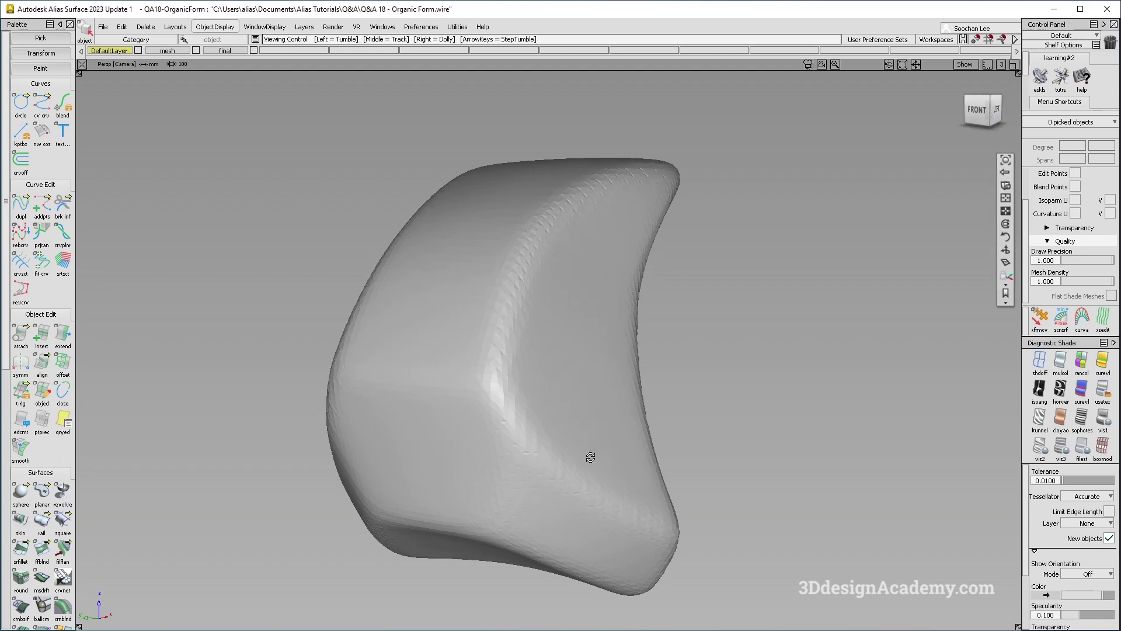
left_click_drag(590, 458, 623, 506, "alt+shift")
right_click_drag(623, 506, 543, 384, "ctrl+shift")
left_click_drag(540, 431, 521, 325, "ctrl+shift")
Step: Show all the hidden surfaces again and examine how they lie over the mesh
left_click(226, 29)
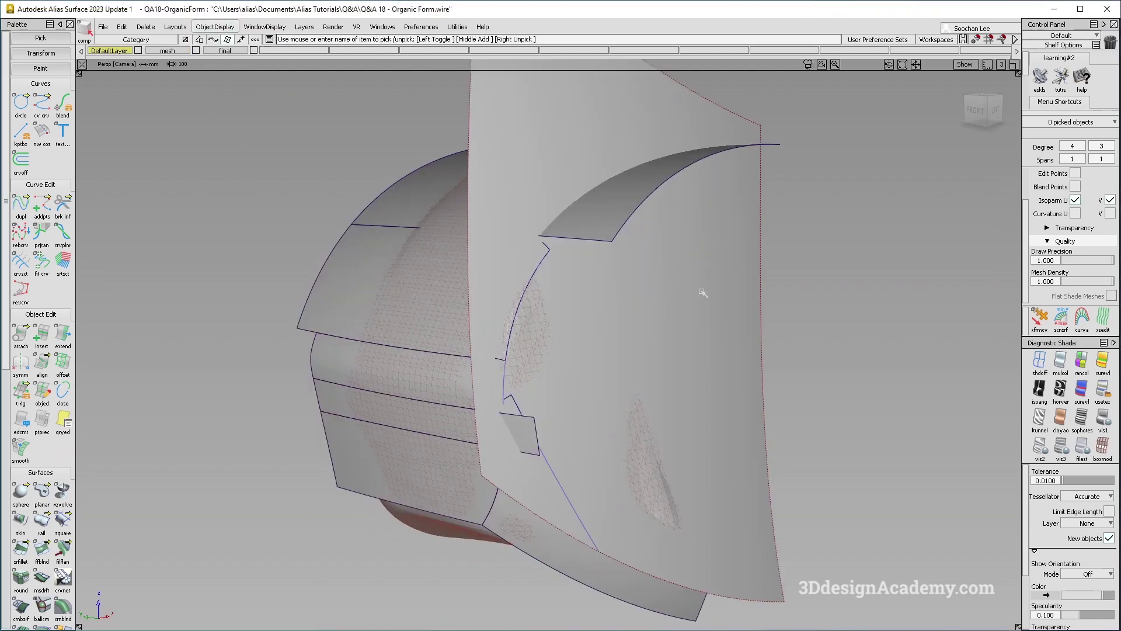
left_click_drag(702, 292, 580, 299, "alt+shift")
left_click_drag(670, 256, 545, 310, "alt+shift")
left_click_drag(664, 278, 525, 307, "alt+shift")
left_click_drag(514, 315, 495, 329, "ctrl+shift")
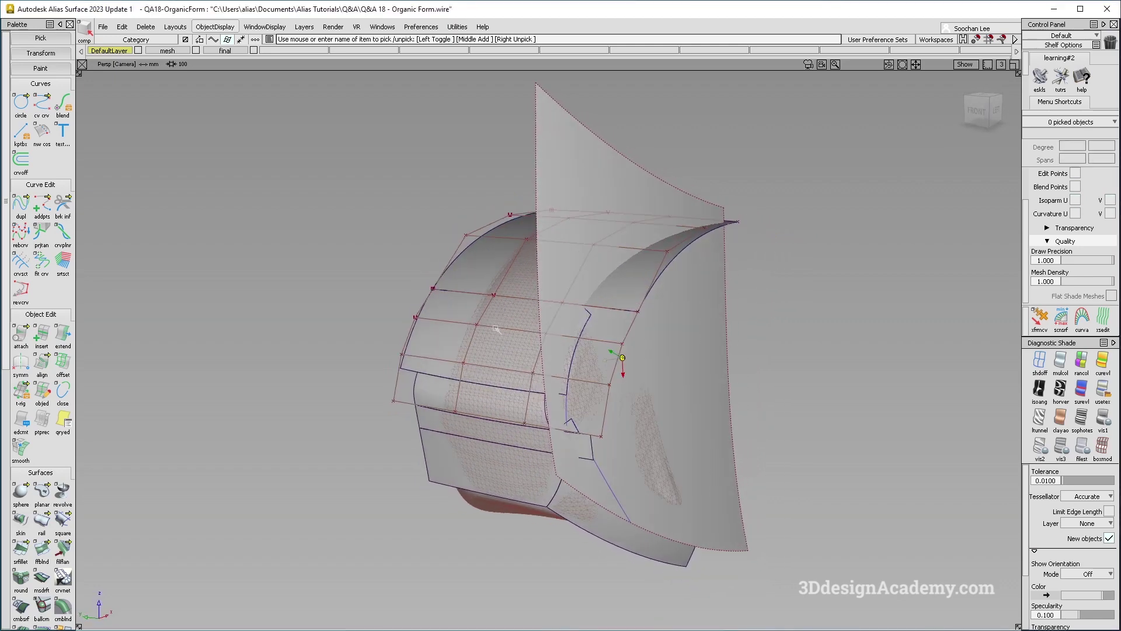
Step: Try to delete the transition surface directly below the large upper surface
left_click(460, 319)
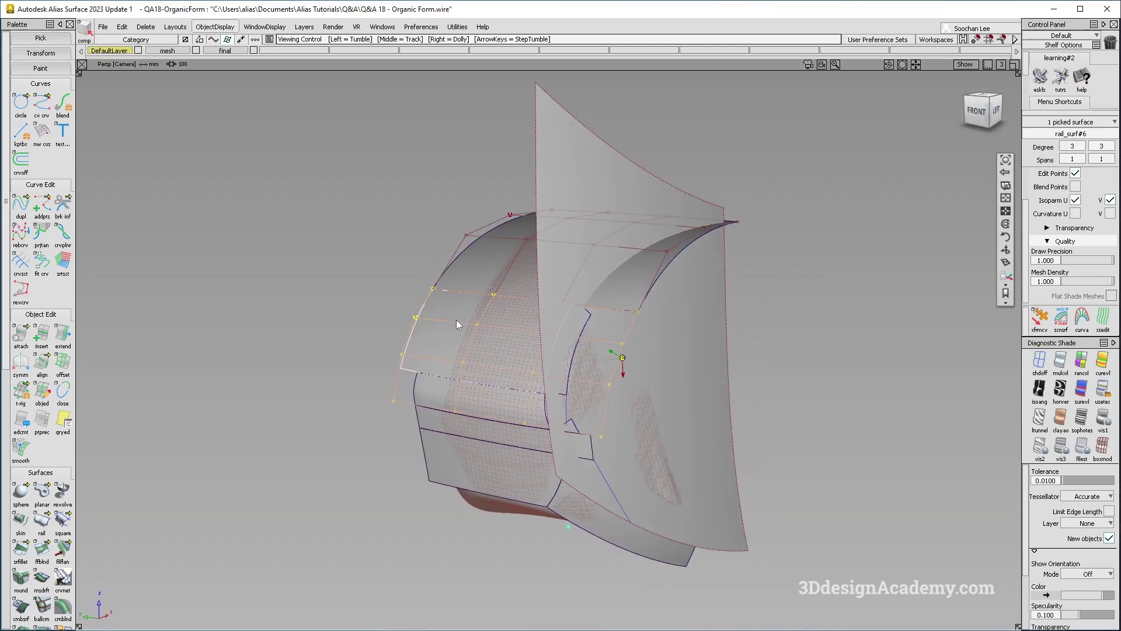
key("alt+space")
key("Escape")
mouse_move(467, 335)
left_mouse_down("alt+shift")
mouse_move(452, 347)
mouse_move(478, 320)
left_mouse_up("alt+shift")
key("Delete")
key("Return")
key("ctrl+z")
Step: Pick all the surfaces, create a new layer and paste a copy of the surfaces
left_click_drag(555, 325, 498, 480, "ctrl+shift")
left_click(763, 268)
left_click_drag(876, 220, 447, 589)
left_click_drag(453, 505, 486, 450, "alt+shift")
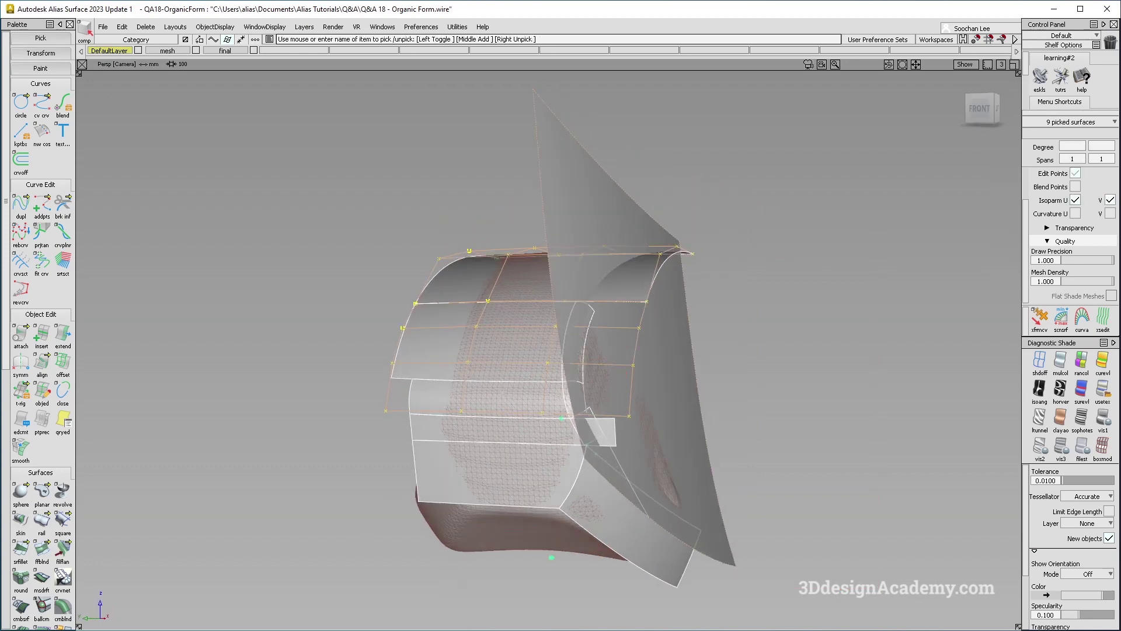
left_click(304, 27)
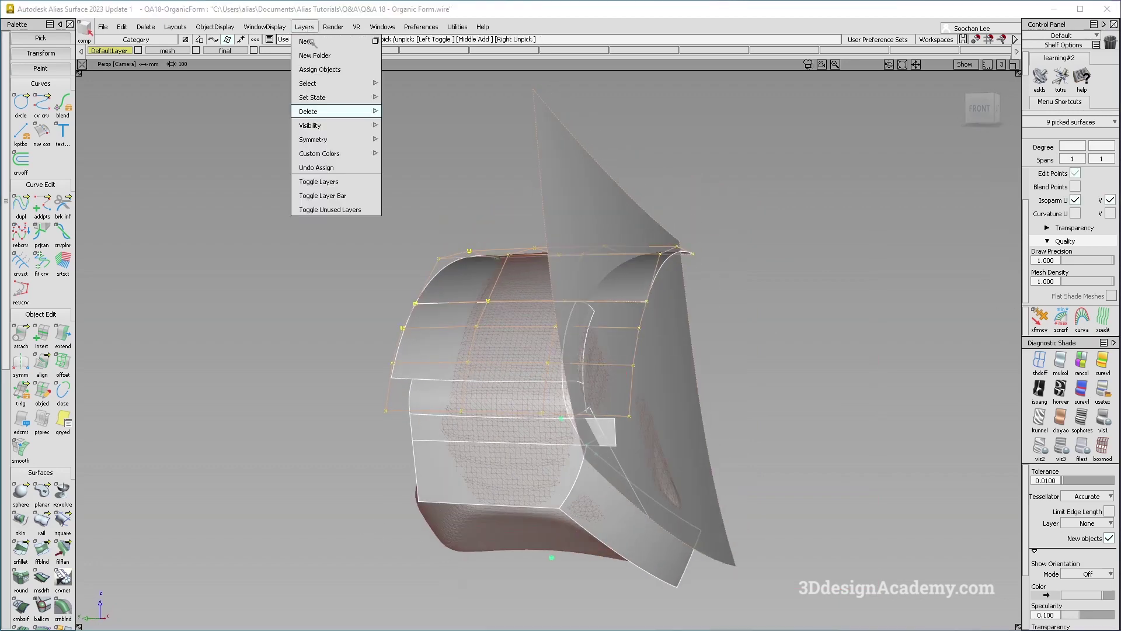
left_click(305, 41)
key("ctrl+v")
left_click_drag(385, 180, 365, 193, "alt+shift")
Step: Rename the new layer as Original and hide it
left_click(288, 51)
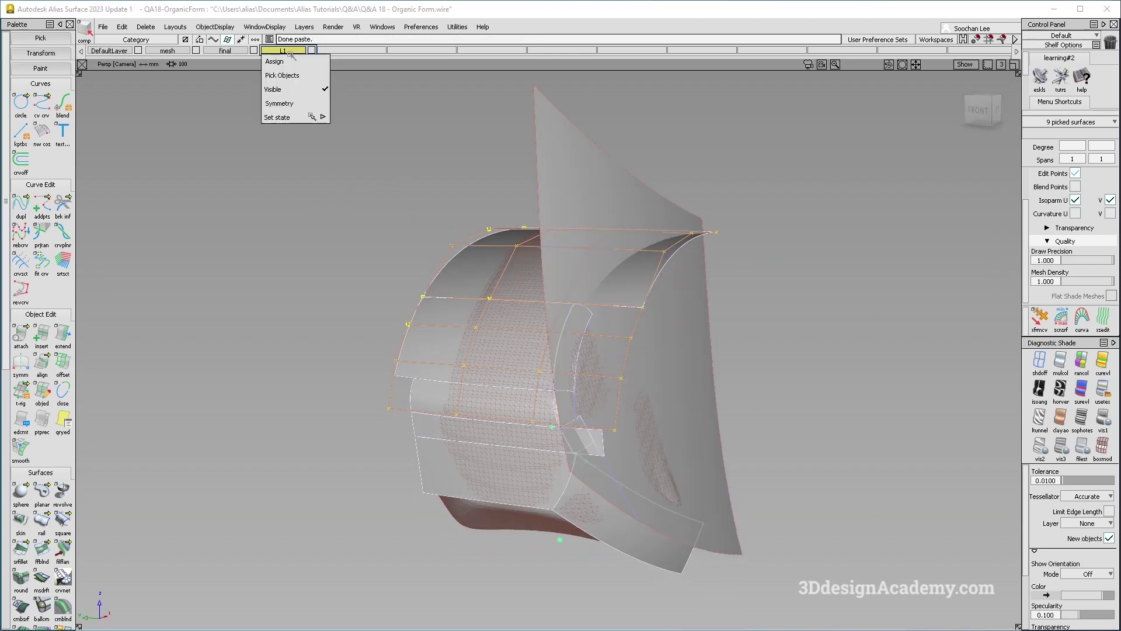
left_click_drag(290, 51, 290, 60)
double_click(294, 52)
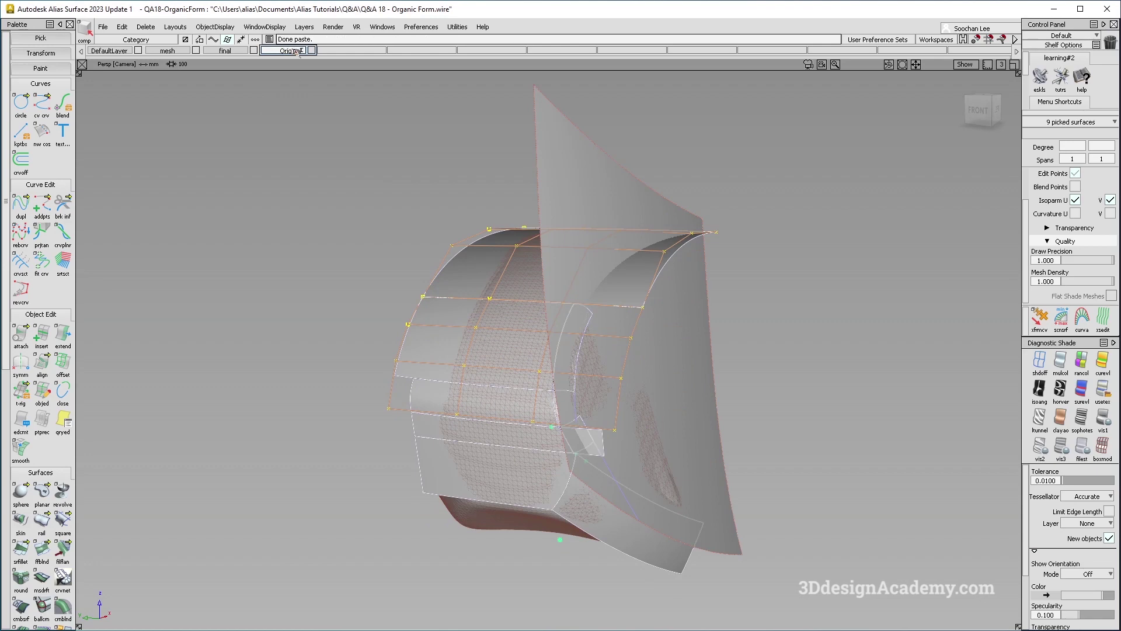
left_click(311, 51)
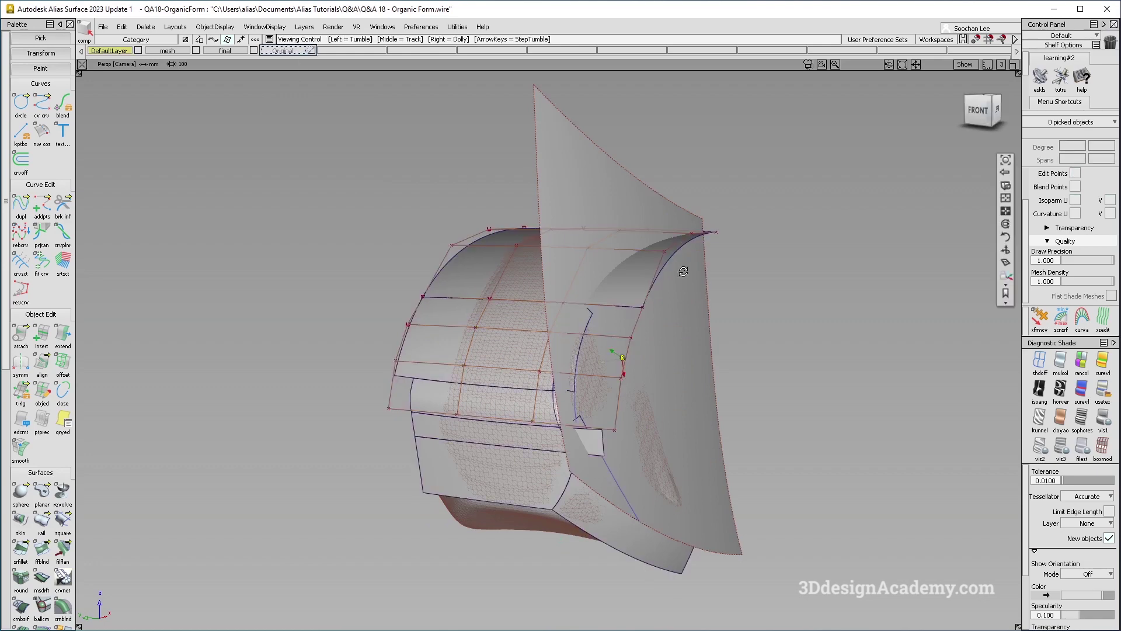
Step: Delete the transition surface between the upper surface and the strips below it
left_click_drag(610, 351, 618, 358, "alt+shift")
right_click_drag(618, 358, 585, 265, "alt+shift")
left_click(491, 330)
key("Delete")
key("Return")
Step: Delete the narrow strip surface directly above the lower front surface
left_click(508, 471)
left_click(515, 502)
mouse_move(565, 485)
left_mouse_down("alt+shift")
mouse_move(550, 425)
mouse_move(581, 404)
mouse_move(571, 393)
left_mouse_up("alt+shift")
right_click_drag(571, 393, 479, 504, "ctrl+shift")
left_click(516, 467)
key("Delete")
key("Return")
Step: Untrim the lower front surface
left_click(501, 509)
left_click_drag(433, 495, 266, 493, "alt+shift")
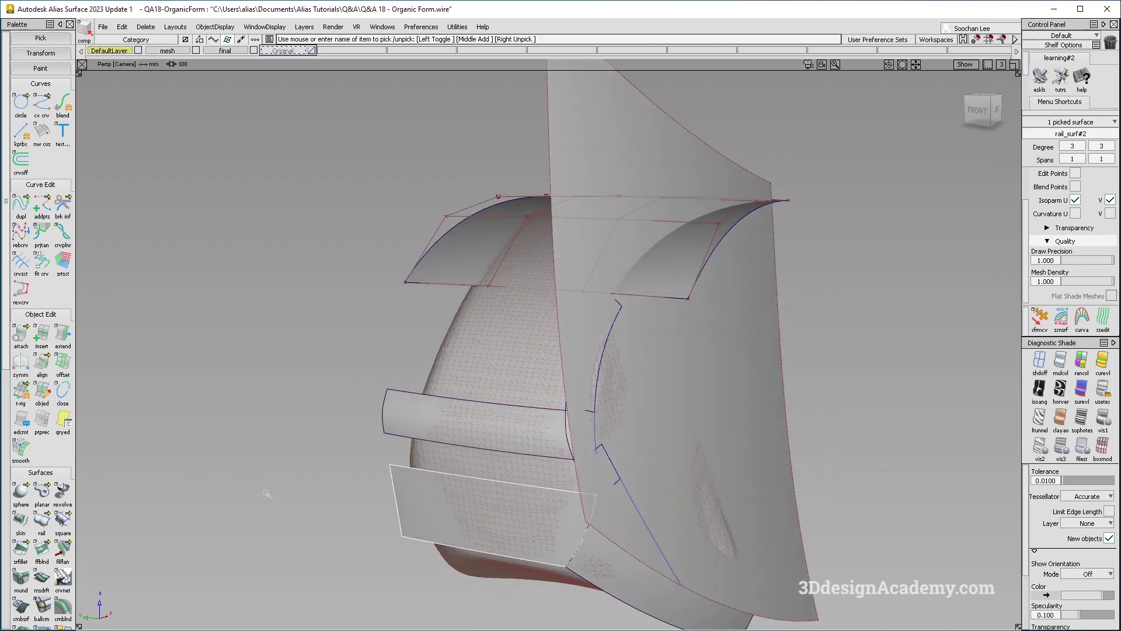
scroll(52, 391, "down", 5)
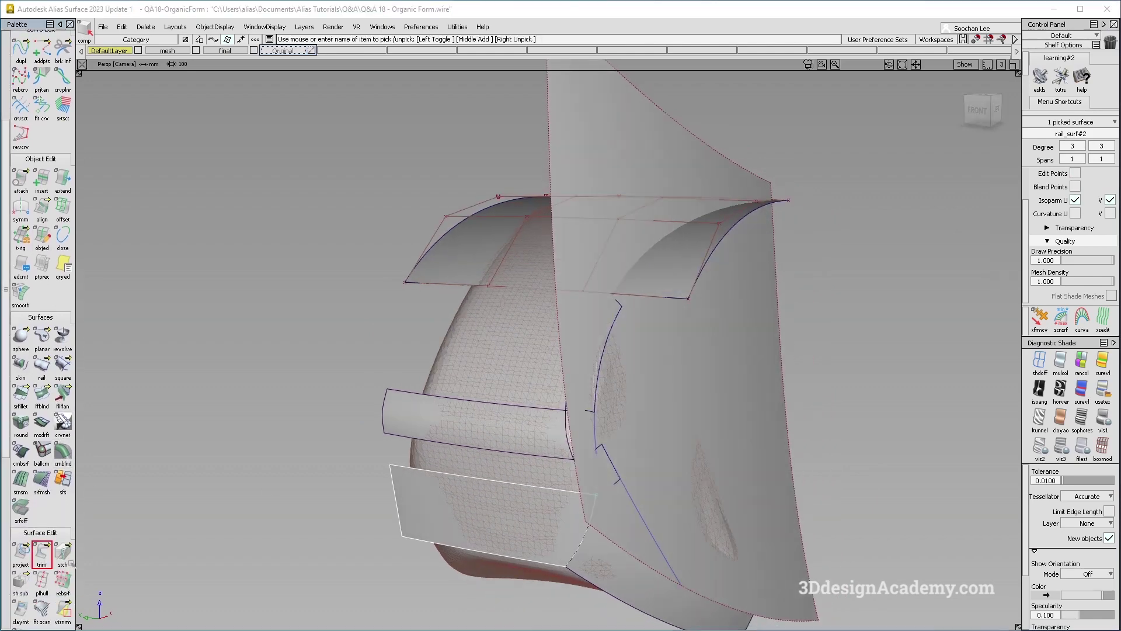
left_click(85, 554)
left_click_drag(417, 391, 393, 168, "ctrl+shift")
Step: Extend the upper surface downward, and the lower front surface upward by about 123 mm, until they cross
left_click(63, 180)
left_click_drag(456, 288, 324, 354)
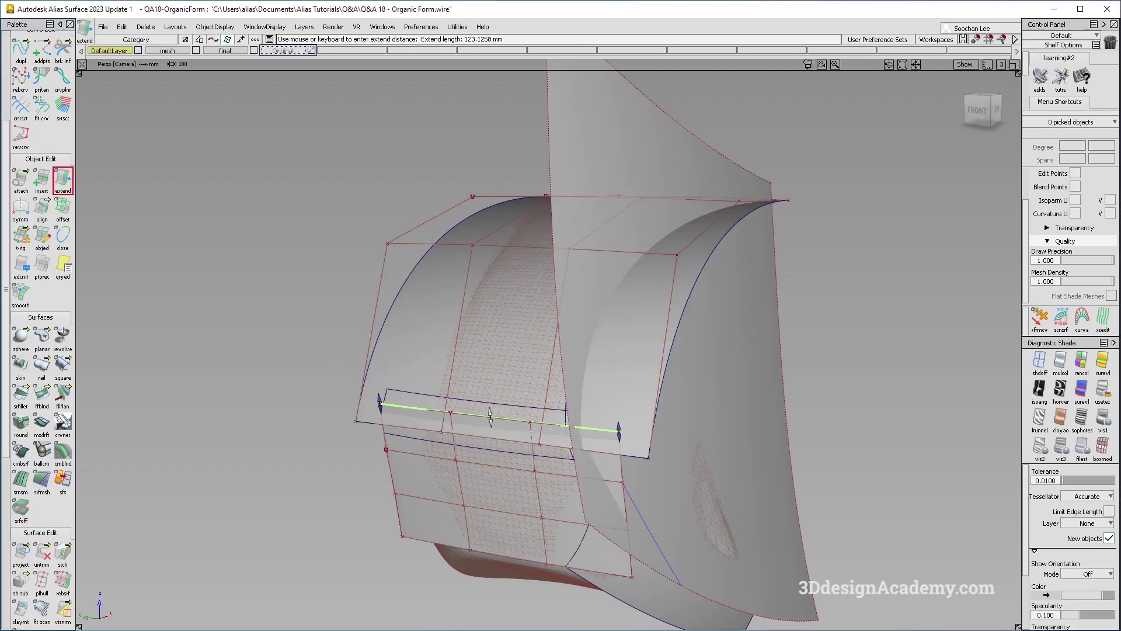
left_click_drag(499, 412, 629, 467, "alt+shift")
middle_click_drag(628, 468, 612, 400, "alt+shift")
left_click_drag(611, 400, 677, 356, "alt+shift")
Step: Hide the control vertices of the extended upper and lower front surfaces and clear the selection
left_click_drag(677, 490, 678, 541, "ctrl+shift")
left_click(659, 486)
left_click_drag(660, 485, 607, 497, "alt+shift")
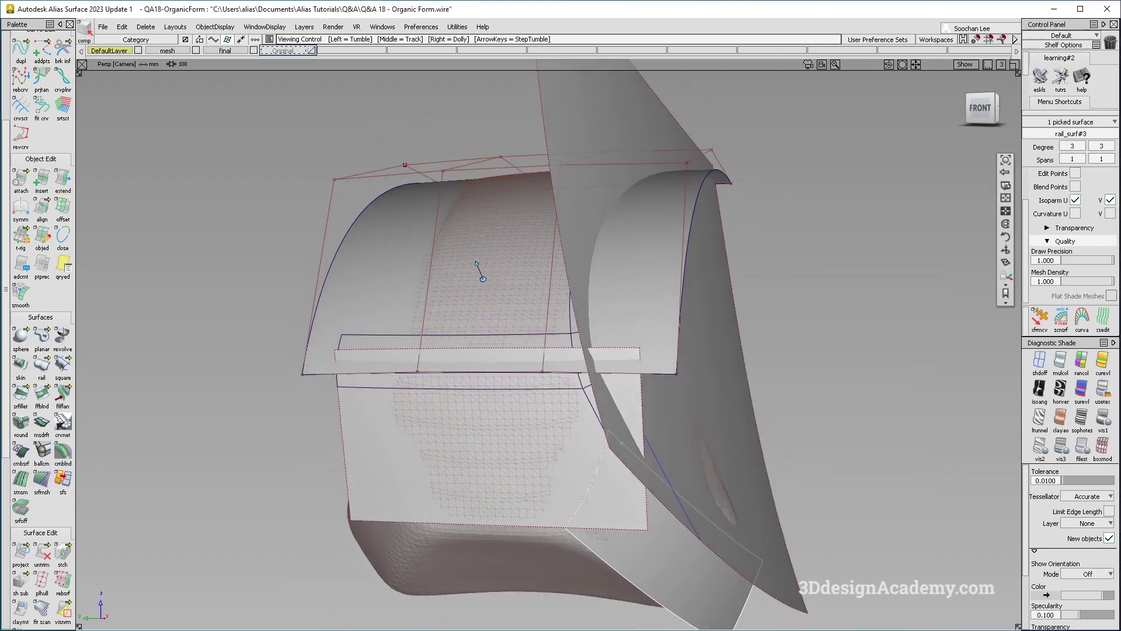
left_click_drag(584, 239, 583, 192, "ctrl+shift")
left_click(388, 282)
left_click(170, 395)
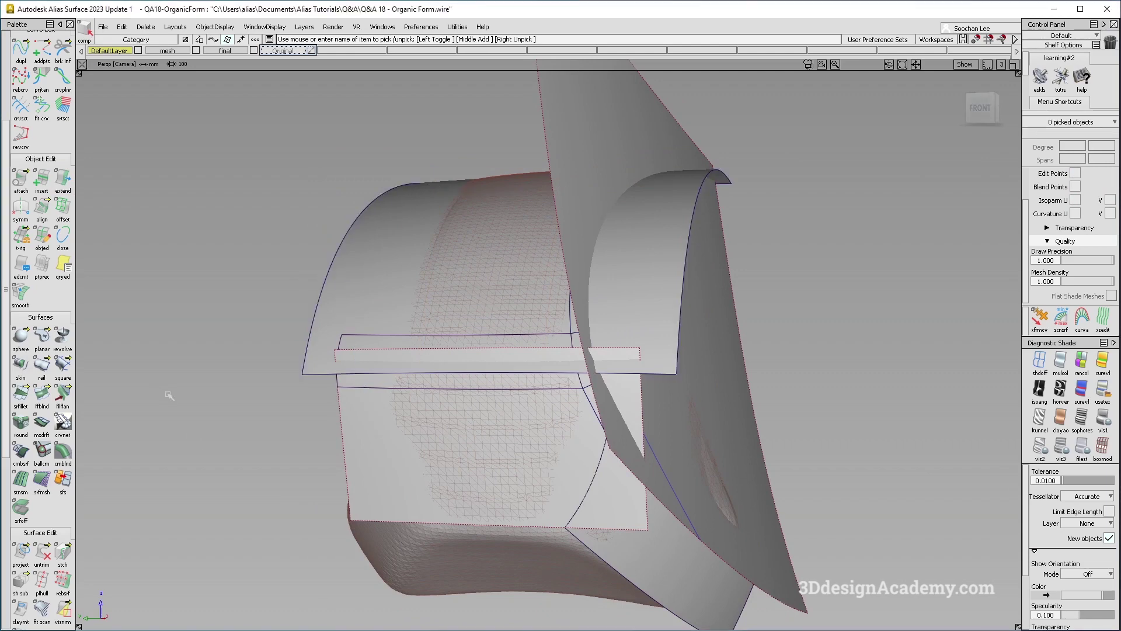
Step: Intersect the extended upper surface with the lower front surface
left_click_drag(21, 553, 62, 555)
left_click_drag(377, 368, 370, 365, "alt+shift")
left_click(362, 373)
Step: Trim the upper and lower front surfaces at their intersection with Extend set to Selected, keeping the outer regions
left_click_drag(403, 470, 383, 282, "ctrl+shift")
left_click_drag(41, 553, 62, 554)
left_click(378, 287)
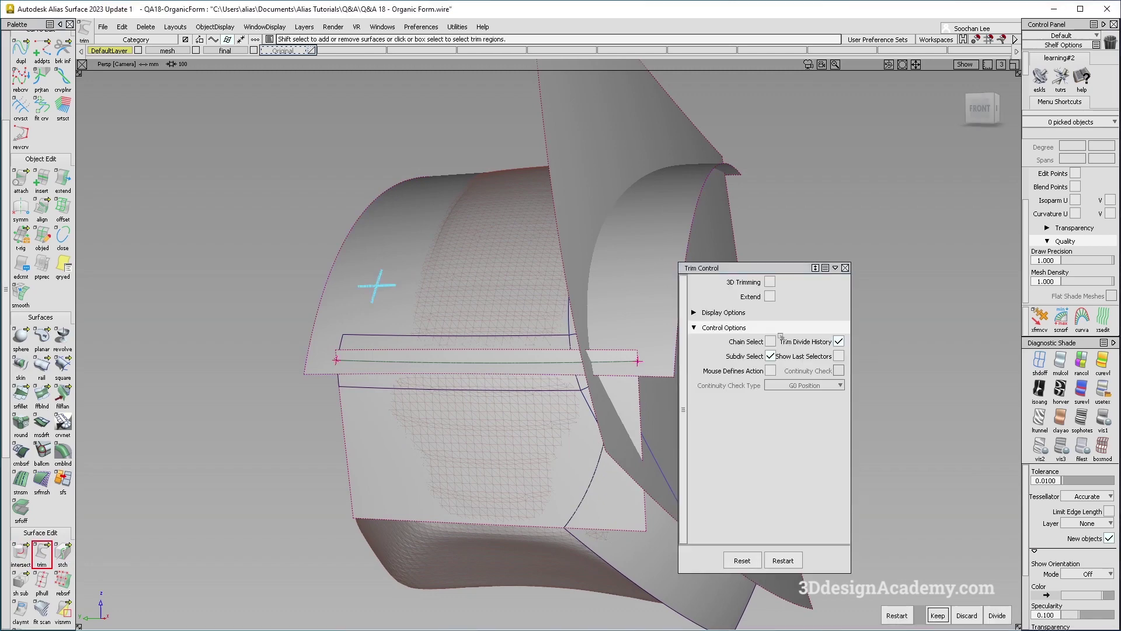
left_click(771, 296)
left_click(799, 310)
left_click(645, 362)
left_click(503, 386)
left_click(938, 615)
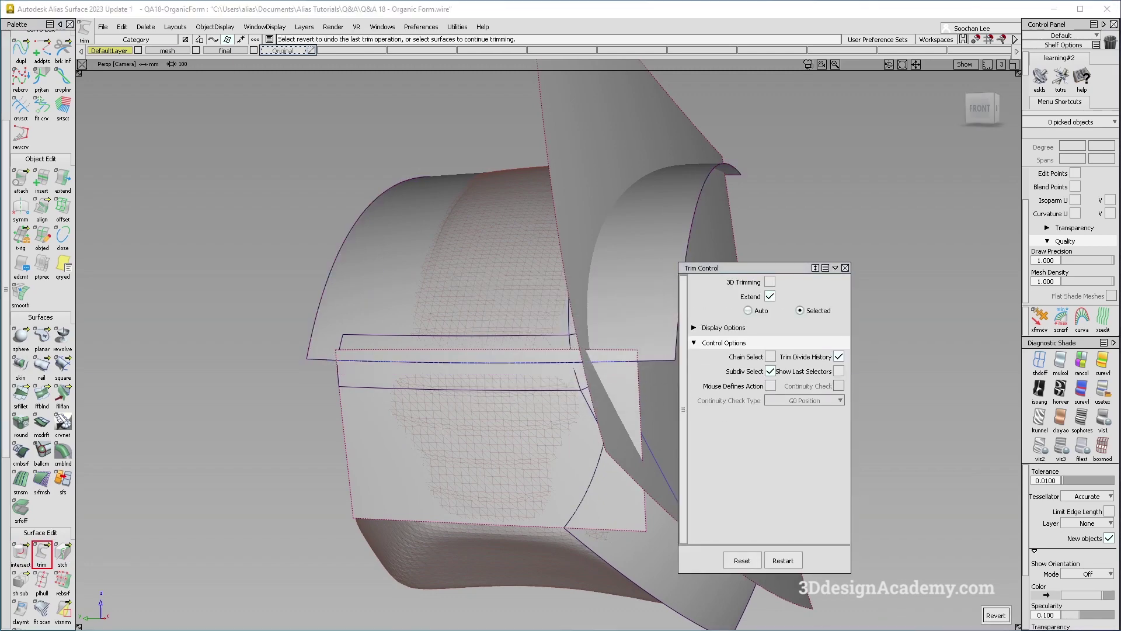
middle_click_drag(476, 269, 400, 243, "alt+shift")
left_click_drag(401, 243, 372, 263, "alt+shift")
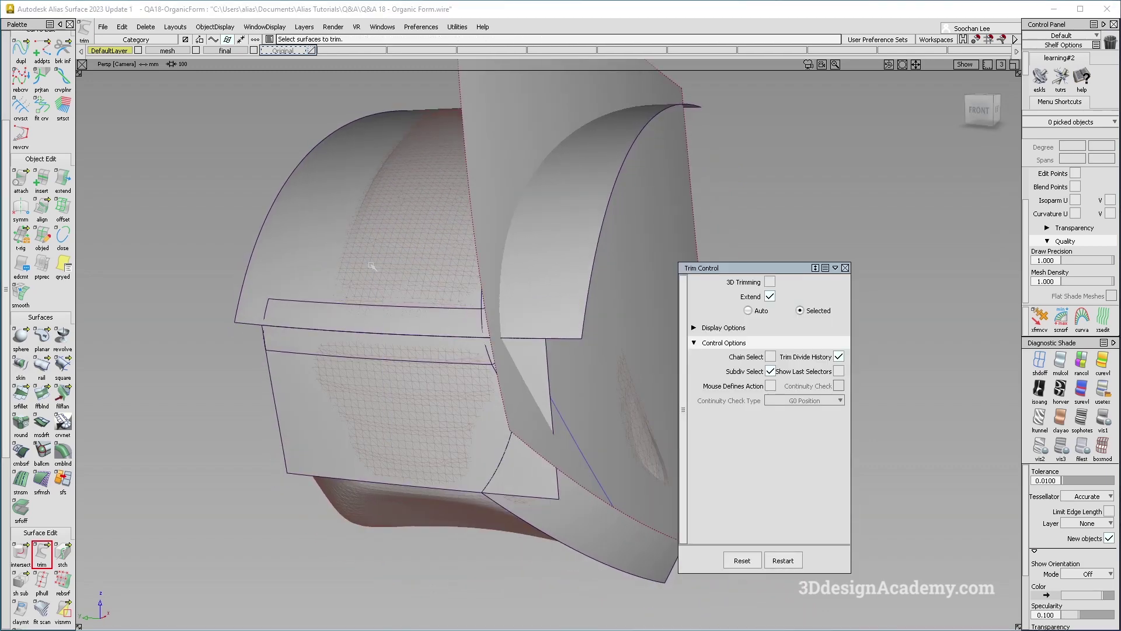
Step: Pick the lower corner surface and examine how it meets the lower front surface and the mesh
mouse_move(513, 390)
left_mouse_down("alt+shift")
mouse_move(601, 348)
mouse_move(529, 357)
mouse_move(529, 400)
mouse_move(523, 374)
left_mouse_up("alt+shift")
left_click(516, 367)
right_click_drag(522, 373, 556, 325, "alt+shift")
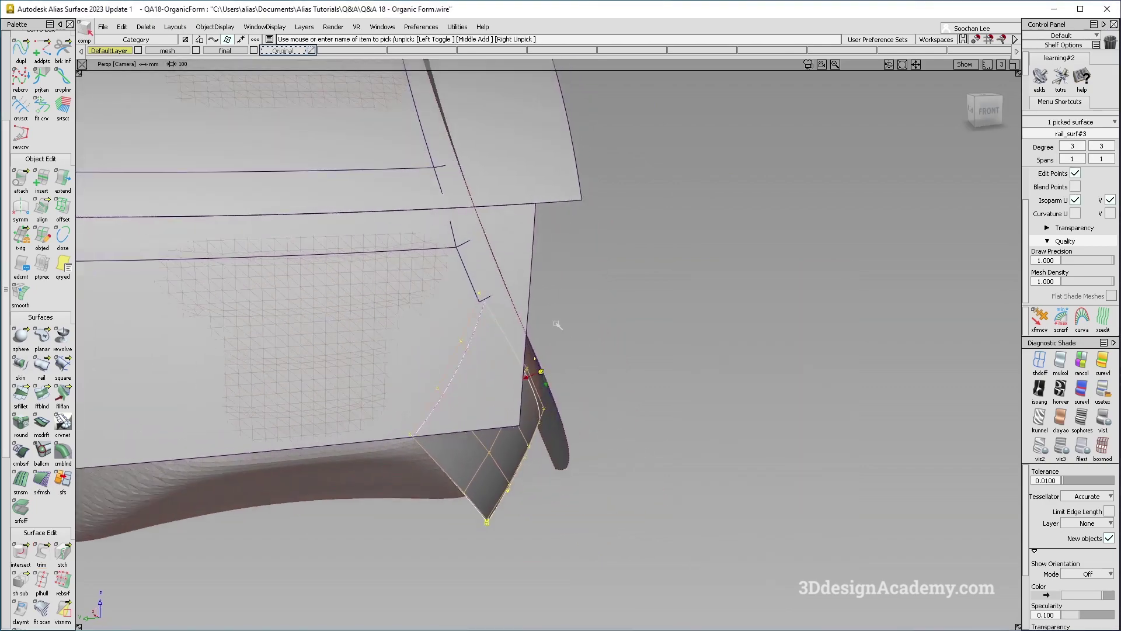
left_click_drag(511, 358, 485, 380, "alt+shift")
right_click_drag(524, 328, 467, 382, "ctrl+shift")
mouse_move(467, 382)
left_mouse_down("alt+shift")
mouse_move(498, 394)
mouse_move(457, 392)
left_mouse_up("alt+shift")
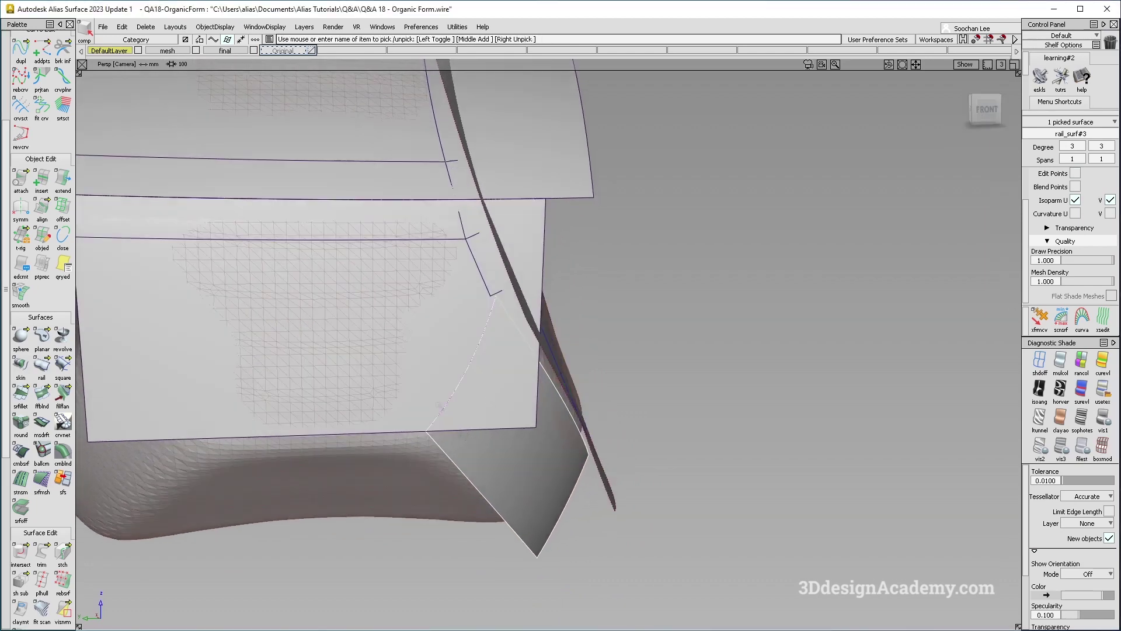
mouse_move(442, 417)
left_mouse_down("alt+shift")
mouse_move(426, 351)
mouse_move(415, 465)
left_mouse_up("alt+shift")
Step: Isolate the mesh again to view its lower corner
left_click(415, 465)
left_click(196, 32)
left_click(211, 97)
left_click_drag(445, 362, 445, 338, "alt+shift")
left_click(630, 508)
left_click_drag(631, 508, 588, 447, "alt+shift")
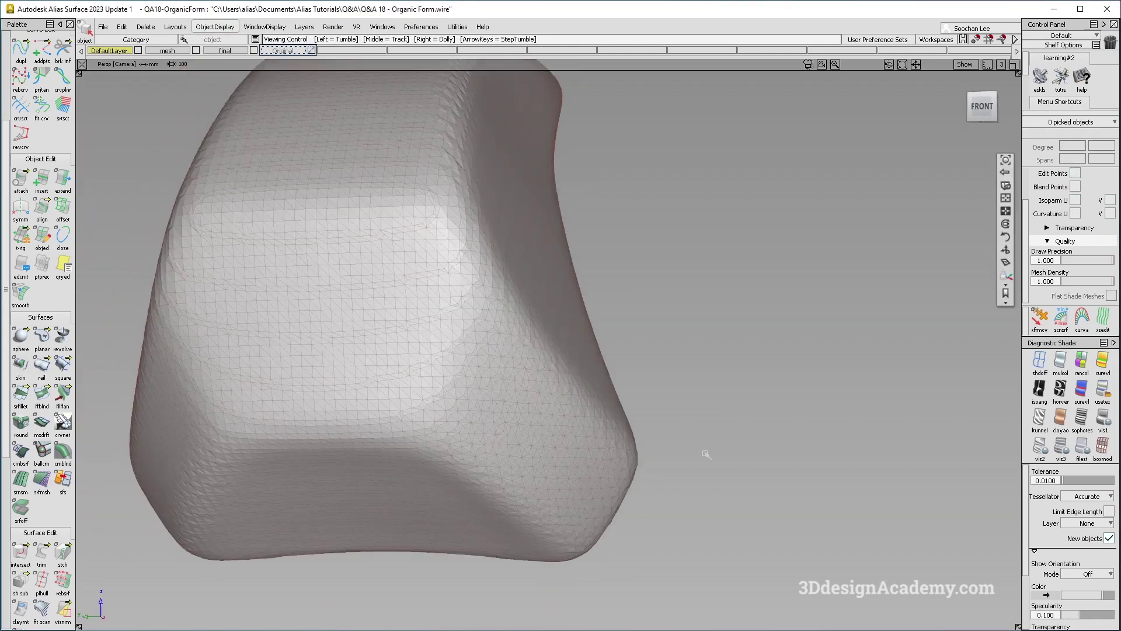
Step: Shade the mesh with the Showroom reflection map and examine the highlights along its lower corner edges
left_click(1102, 396)
right_click_drag(692, 470, 603, 391, "ctrl+shift")
left_click_drag(603, 392, 584, 444, "alt+shift")
right_click_drag(584, 444, 514, 444, "alt+shift")
mouse_move(514, 443)
left_mouse_down("alt+shift")
mouse_move(510, 418)
mouse_move(541, 453)
left_mouse_up("alt+shift")
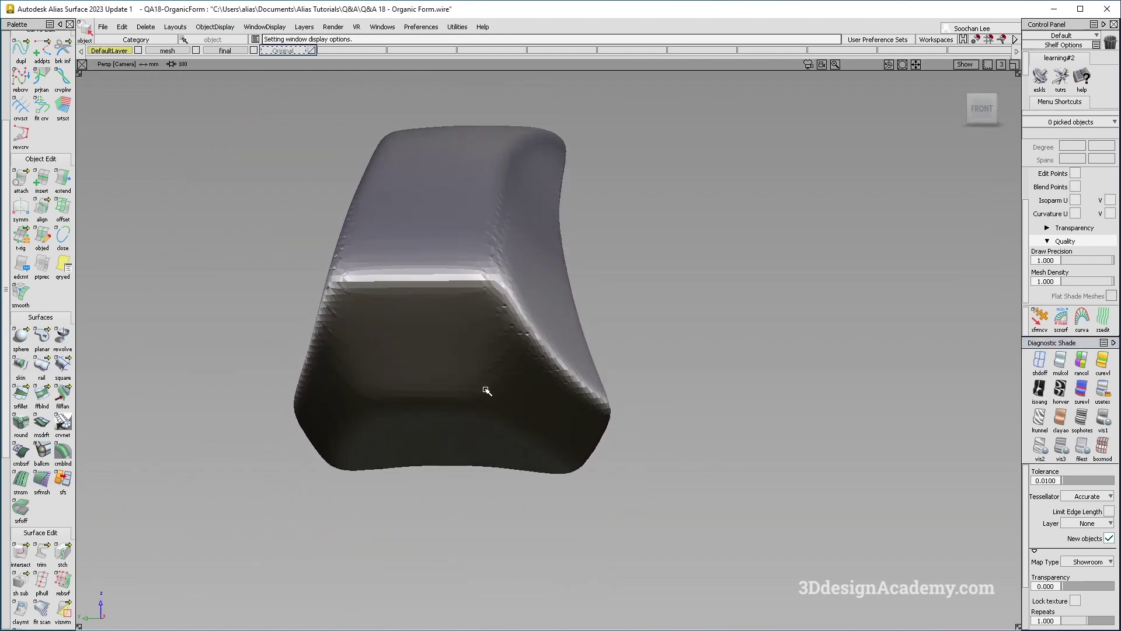
right_click_drag(546, 415, 574, 356, "alt+shift")
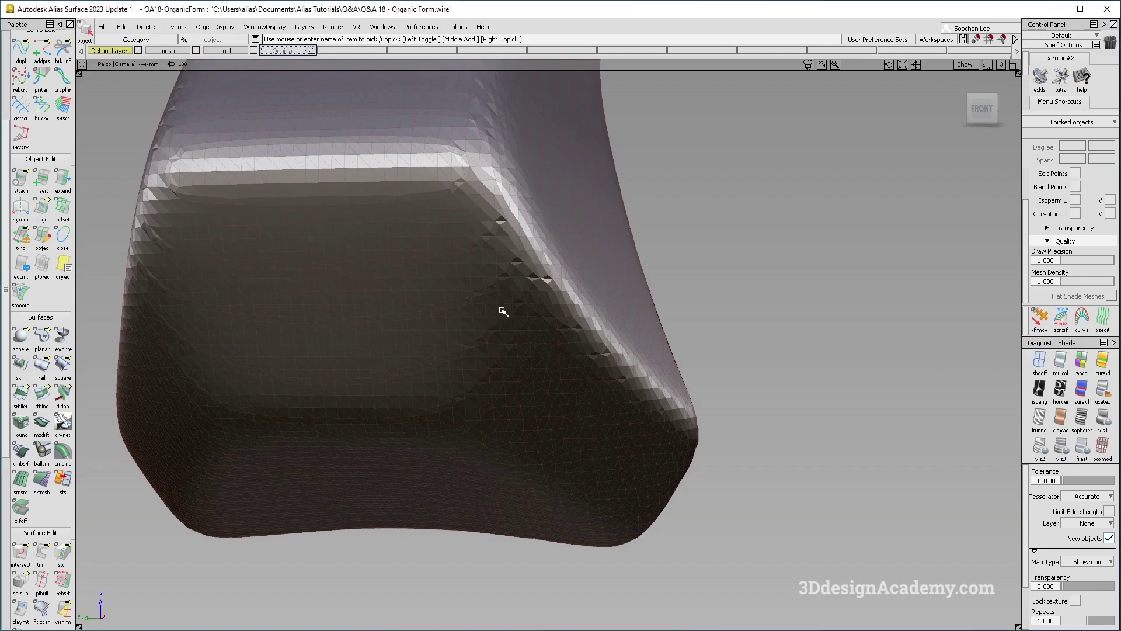
Step: Show all the hidden surfaces together with the mesh again
left_click(223, 27)
left_click(224, 54)
mouse_move(514, 373)
left_mouse_down("alt+shift")
mouse_move(517, 398)
mouse_move(537, 275)
left_mouse_up("alt+shift")
Step: Try a G2 surface fillet with a 50 mm chordal length between the lower front surface and the lower corner surface
double_click(21, 395)
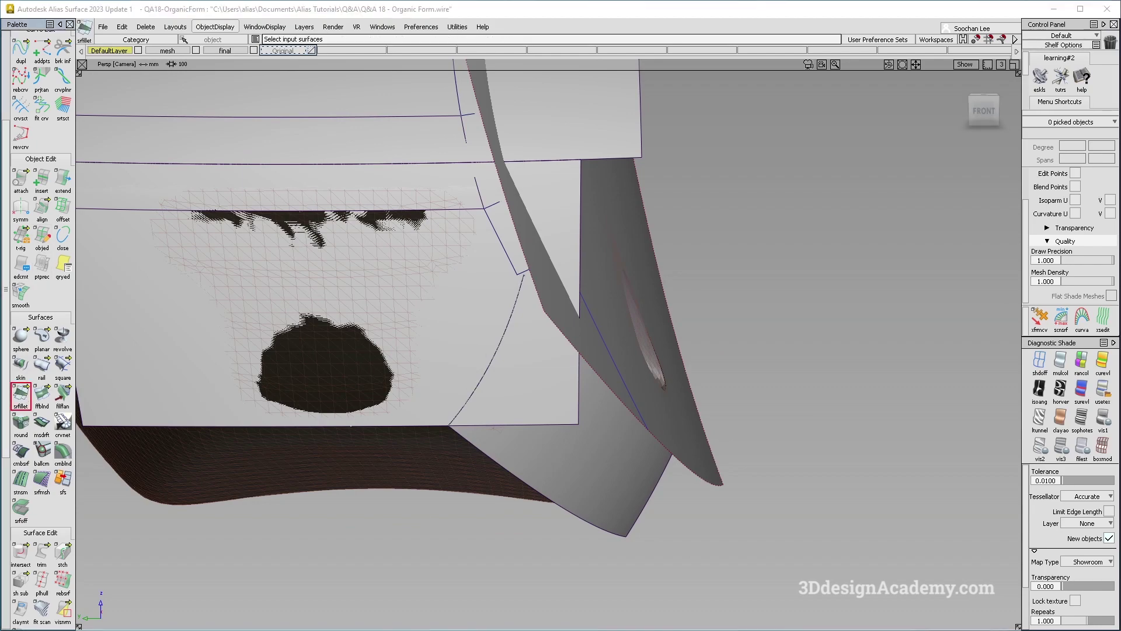
left_click(511, 425)
left_click(547, 460)
left_click_drag(508, 386, 485, 412, "alt+shift")
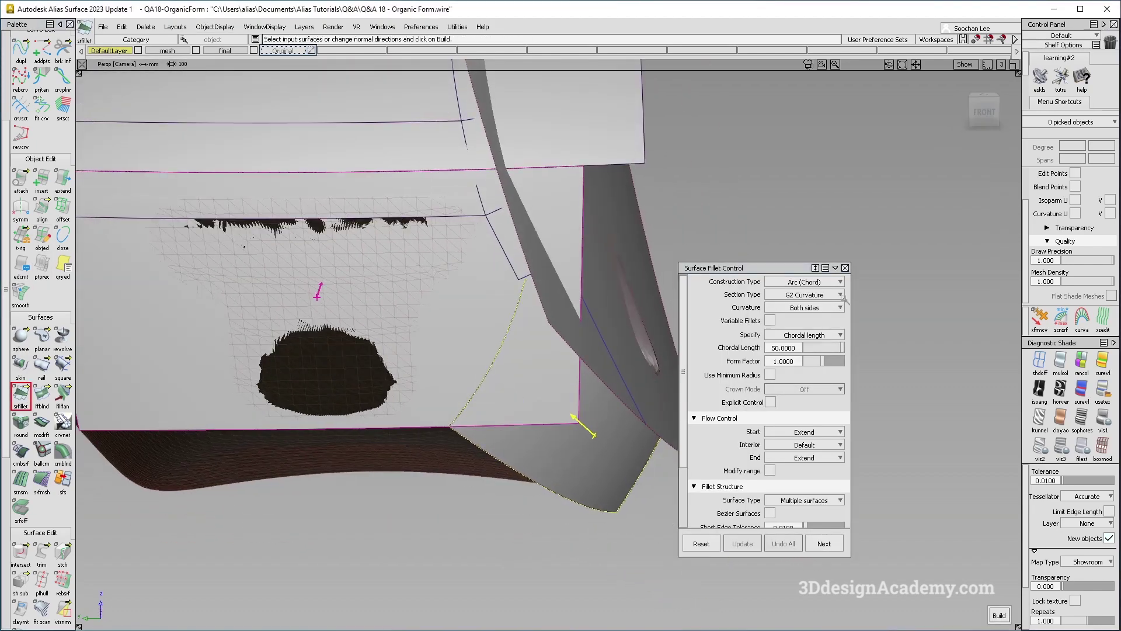
key("space")
left_click_drag(556, 320, 556, 299, "alt+shift")
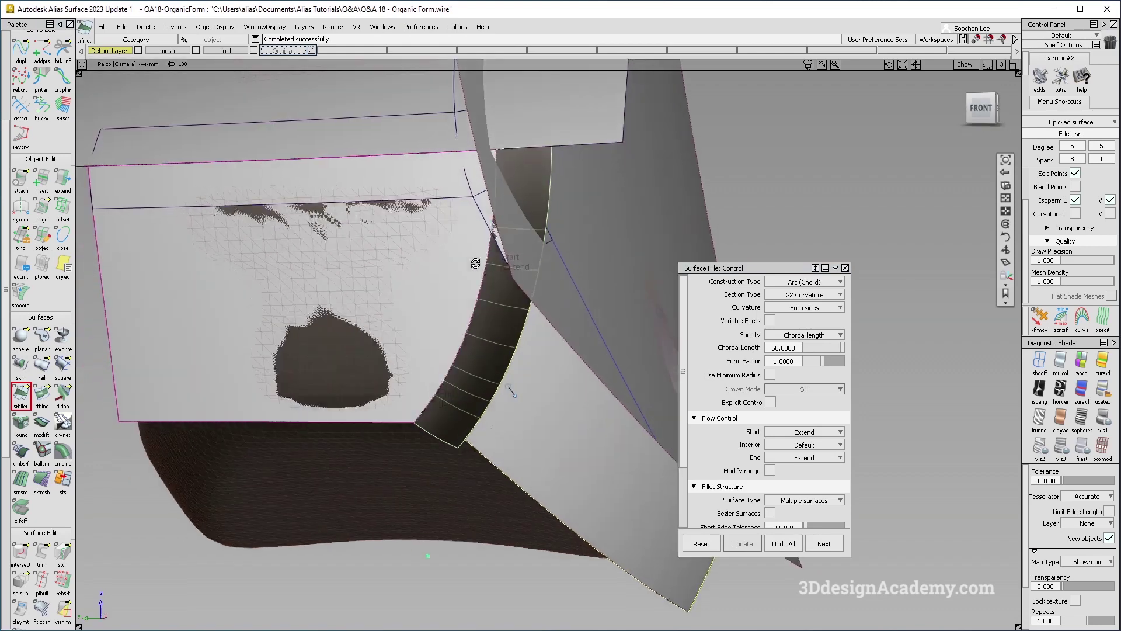
left_click_drag(437, 413, 475, 396, "alt+shift")
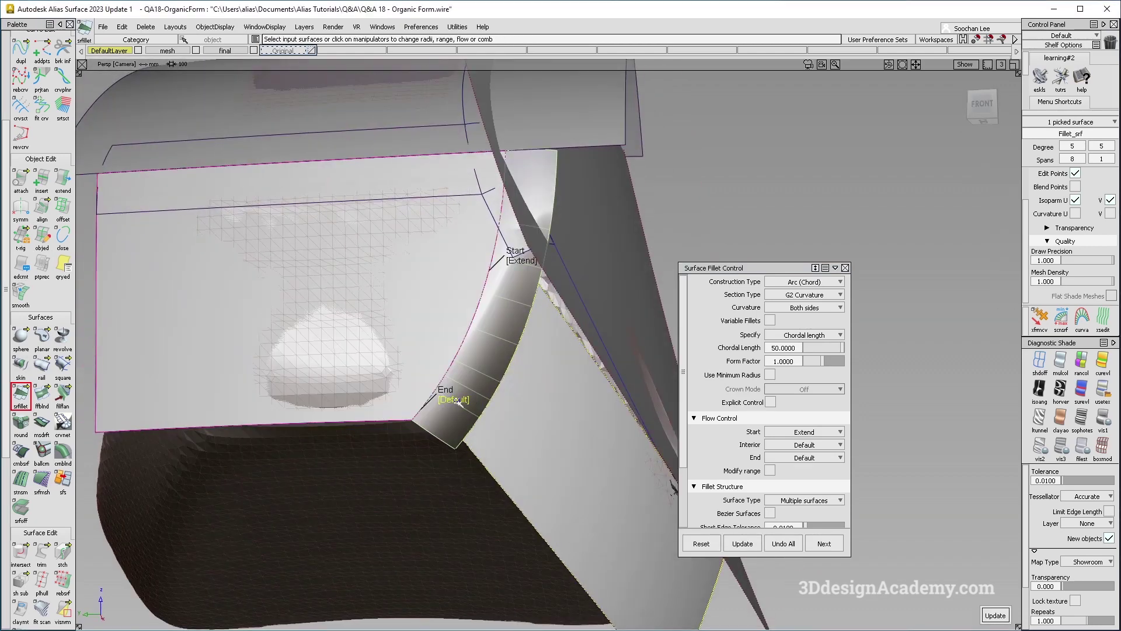
Step: Set the surface fillet's end and start flow to Edge align
left_click(454, 400)
left_click(523, 260)
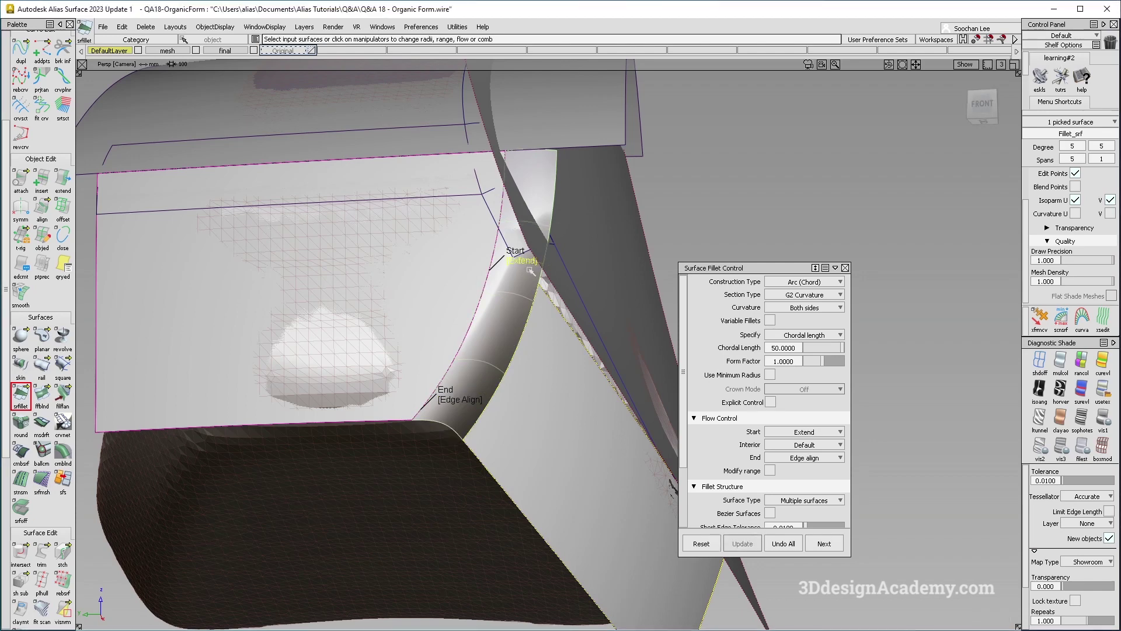
left_click(520, 261)
left_click_drag(520, 262, 549, 284, "alt+shift")
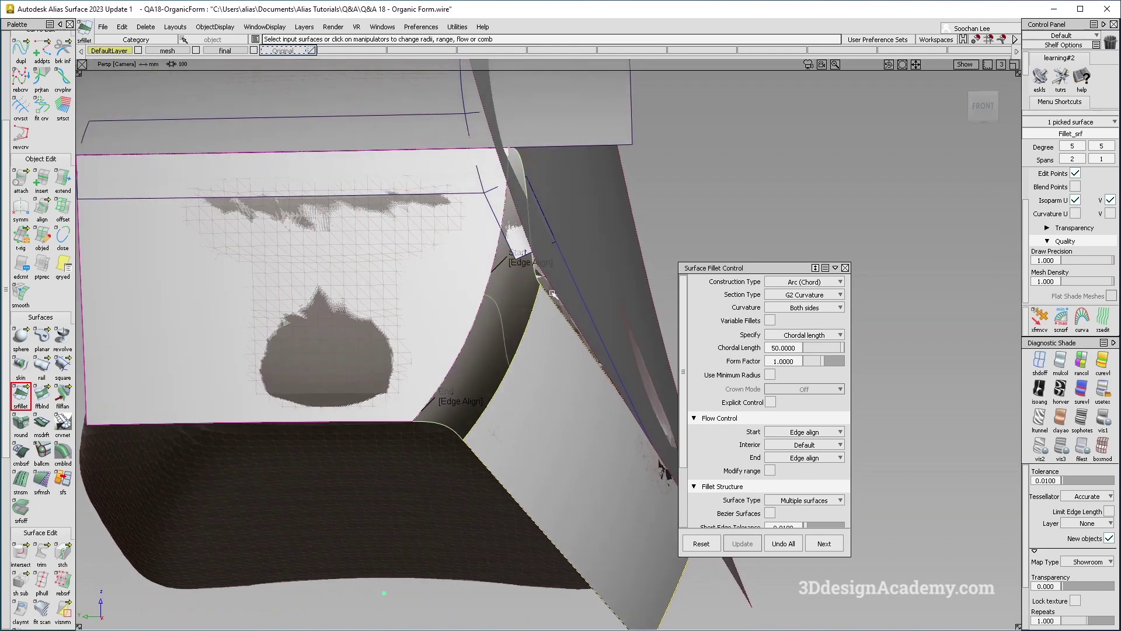
Step: Set the fillet's chordal length to 100 mm and keep its start flow at Edge align
left_click(795, 347)
key("Return")
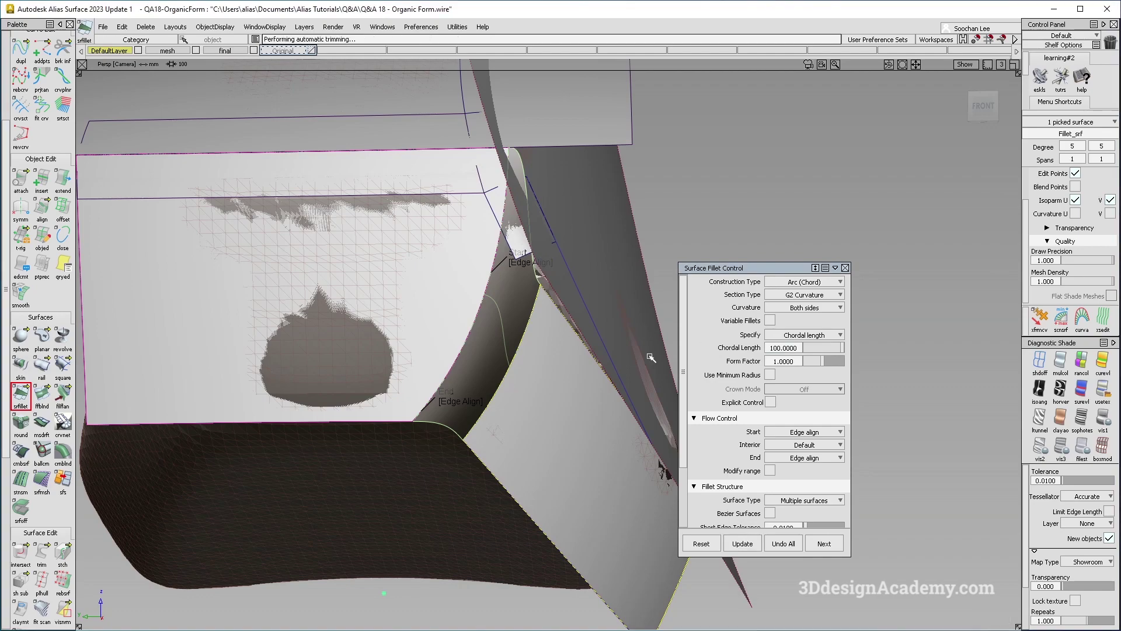
left_click(512, 271)
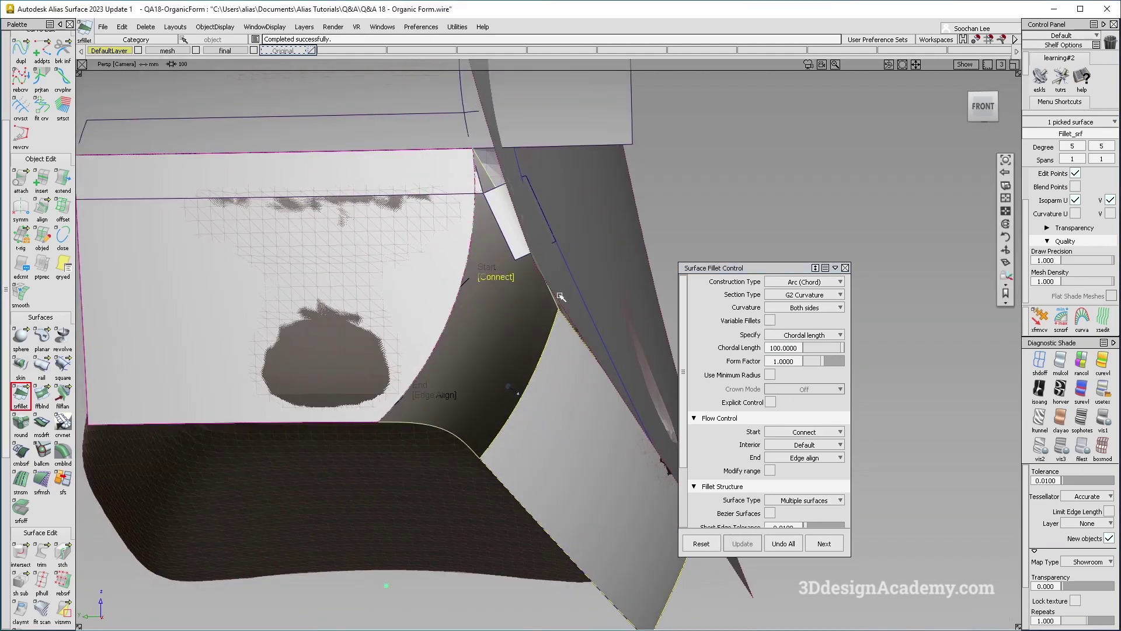
left_click(501, 273)
left_click_drag(514, 281, 428, 376, "alt+shift")
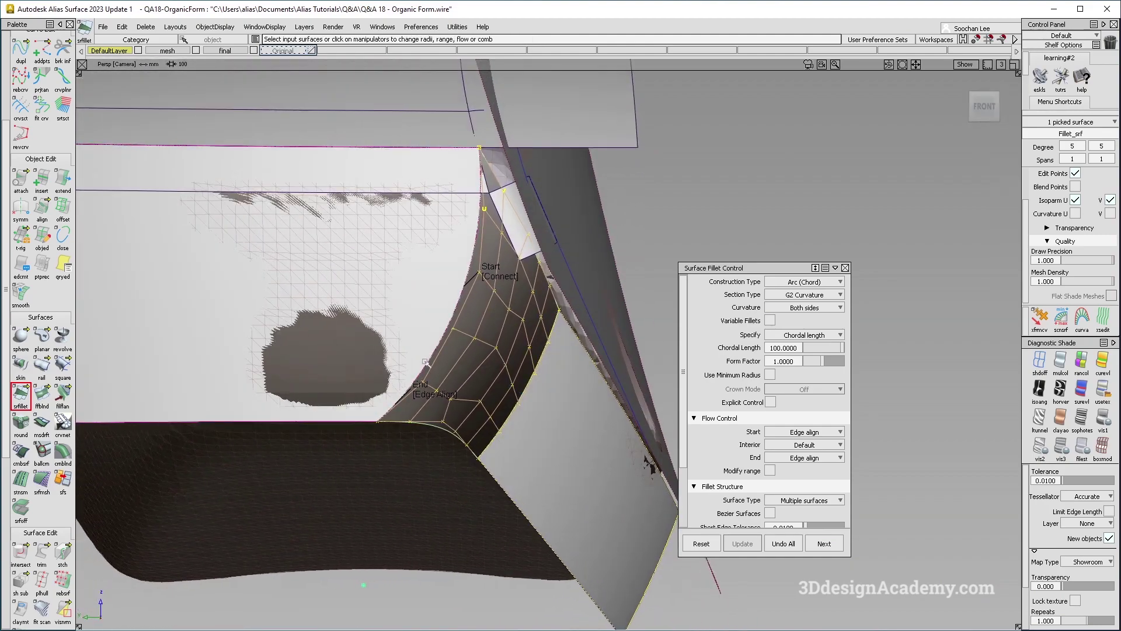
Step: Undo the surface fillet between the lower front and lower corner surfaces
left_click_drag(479, 153, 535, 288, "alt+shift")
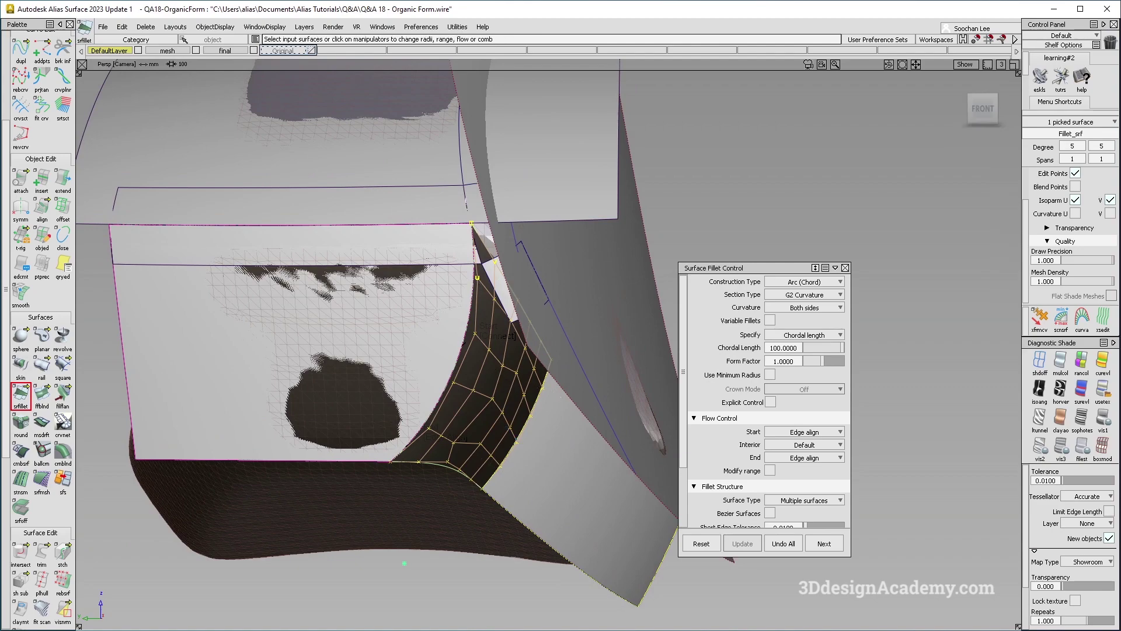
left_click_drag(569, 289, 581, 302, "alt+shift")
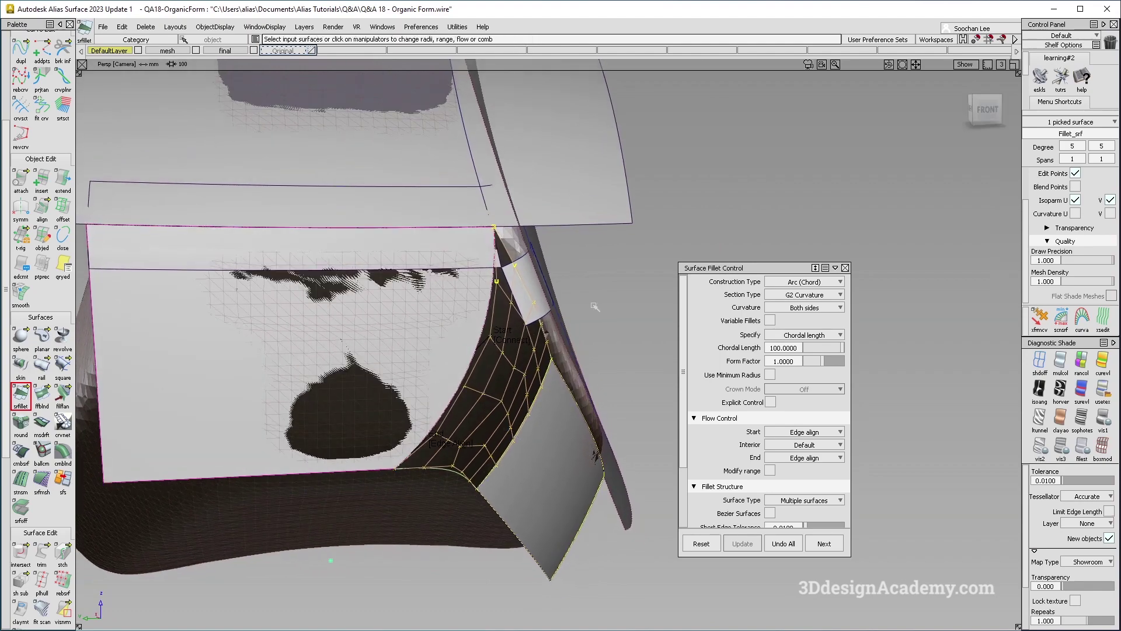
left_click_drag(551, 415, 494, 359, "alt+shift")
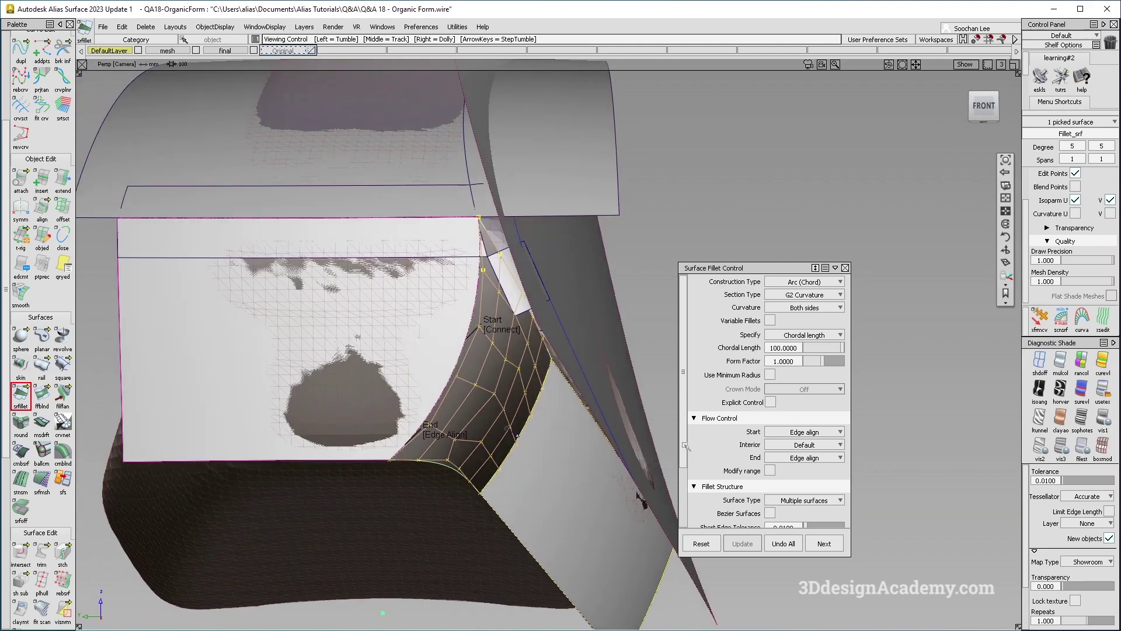
left_click(783, 543)
Step: Show the control vertices of the lower corner surface and the lower front surface
left_click_drag(612, 427, 611, 462, "ctrl+shift")
left_click(589, 453)
mouse_move(578, 420)
left_mouse_down("alt+shift")
mouse_move(525, 380)
mouse_move(577, 376)
mouse_move(513, 403)
left_mouse_up("alt+shift")
left_click_drag(310, 407, 347, 173, "ctrl+shift")
left_click(263, 304)
left_click_drag(263, 305, 420, 338, "alt+shift")
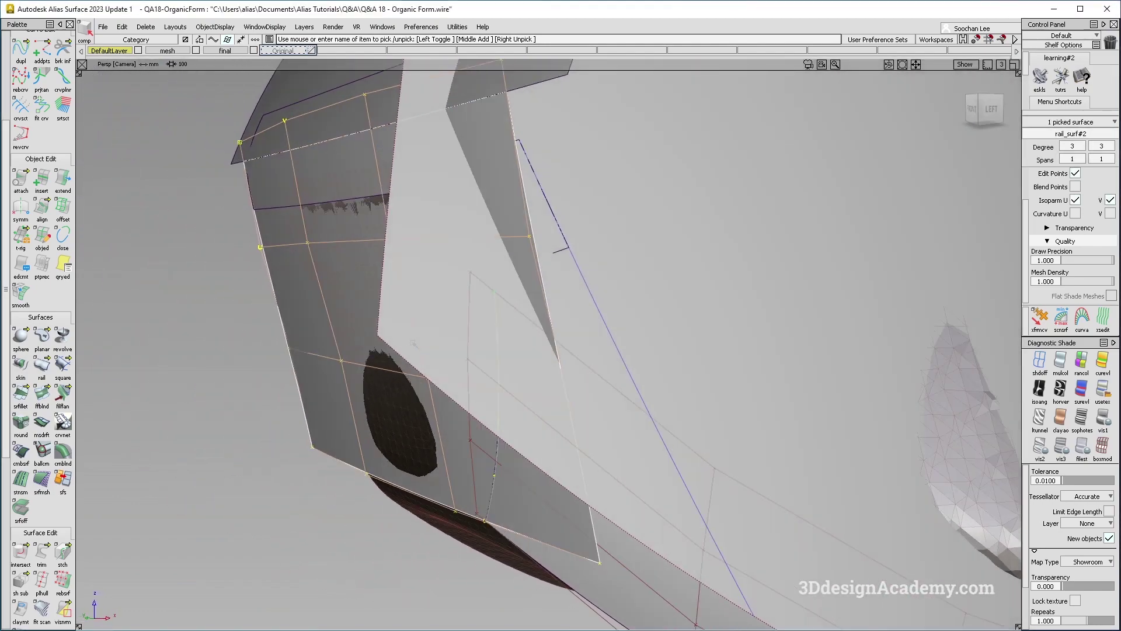
Step: Set the lower front surface's V degree to 2
left_click_drag(280, 198, 290, 175, "alt+shift")
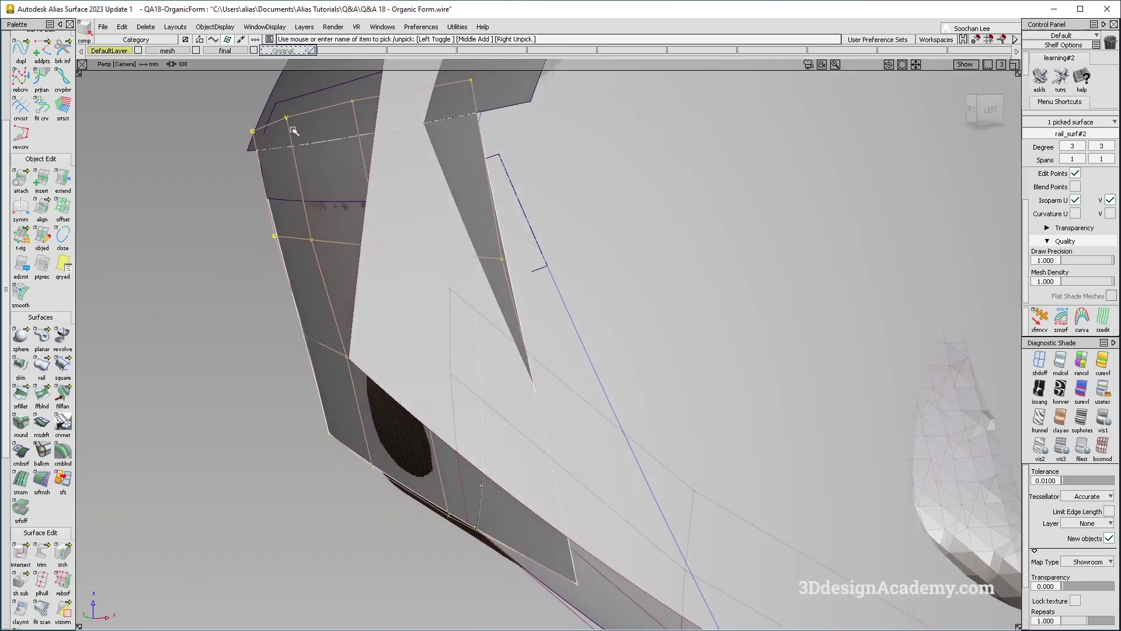
left_click_drag(342, 390, 383, 393, "alt+shift")
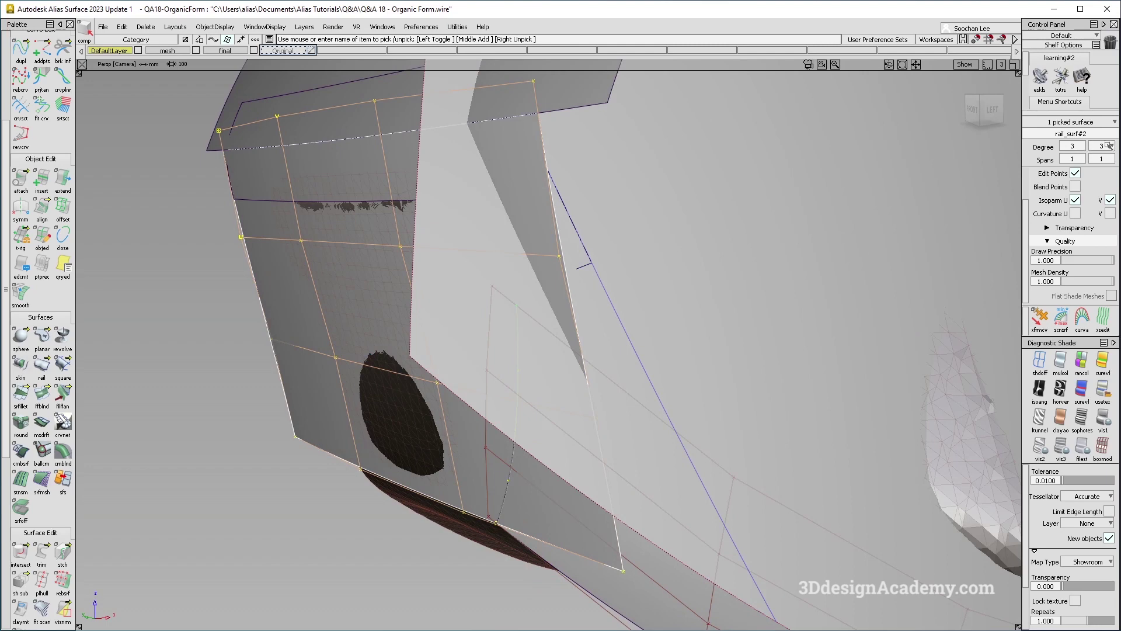
left_click(1103, 146)
left_click(1101, 200)
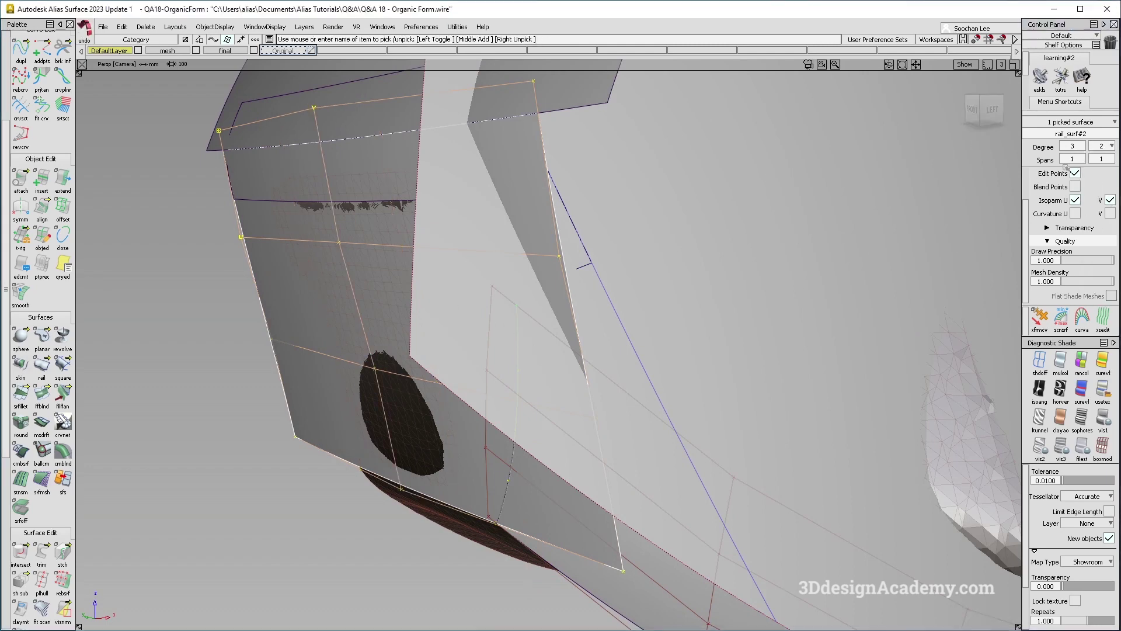
Step: Set the lower front surface's U degree to 2 with its V degree at 3, and deselect the surface
left_click(1084, 146)
left_click(1074, 200)
right_click_drag(395, 337, 438, 304, "alt+shift")
left_click_drag(438, 304, 350, 303, "alt+shift")
left_click_drag(392, 215, 410, 270, "alt+shift")
right_click_drag(410, 270, 395, 255, "alt+shift")
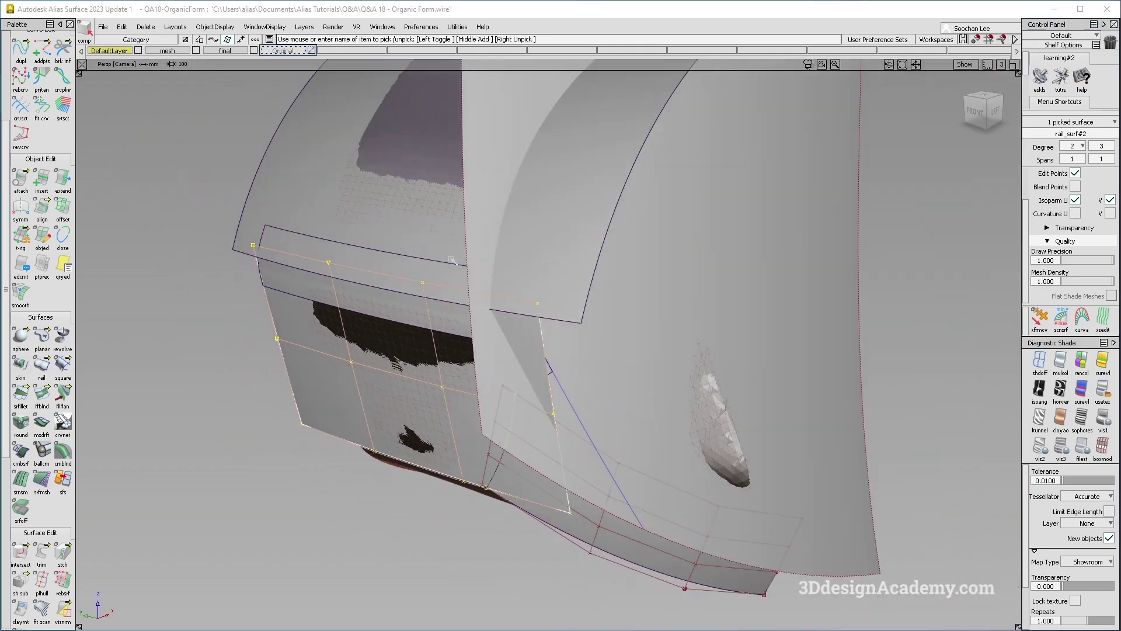
left_click(395, 255)
mouse_move(395, 255)
left_mouse_down("alt+shift")
mouse_move(426, 243)
mouse_move(465, 350)
left_mouse_up("alt+shift")
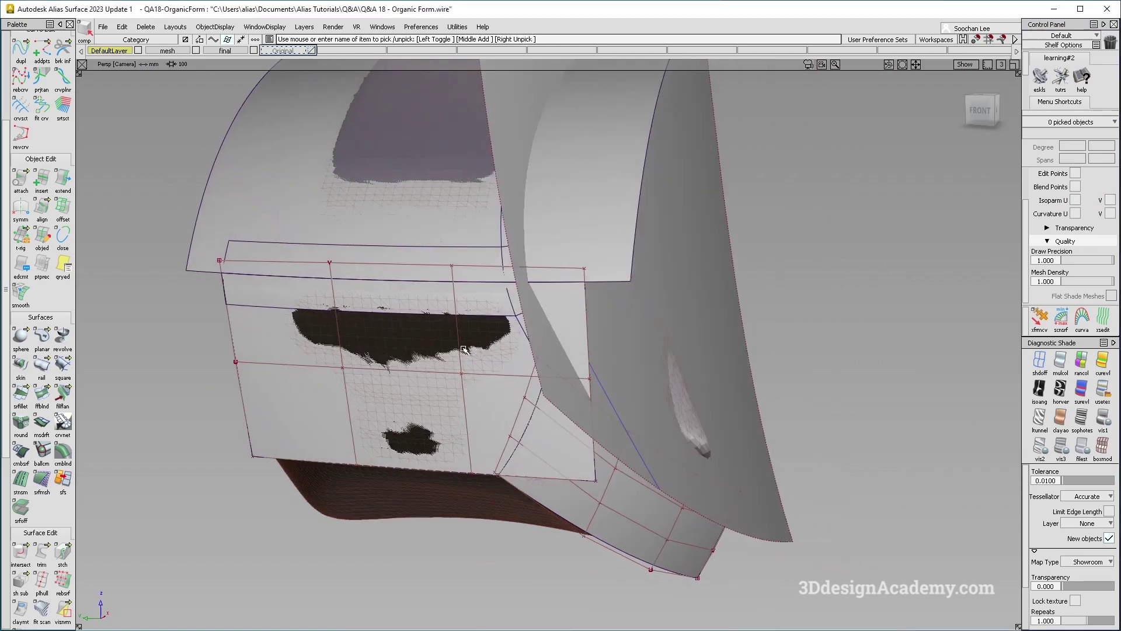
left_click(461, 352)
Step: Set the lower corner surface's V degree to 2, keeping its U degree at 3, and deselect it
right_click_drag(460, 352, 418, 394, "ctrl+shift")
left_click_drag(444, 411, 444, 411, "ctrl+shift")
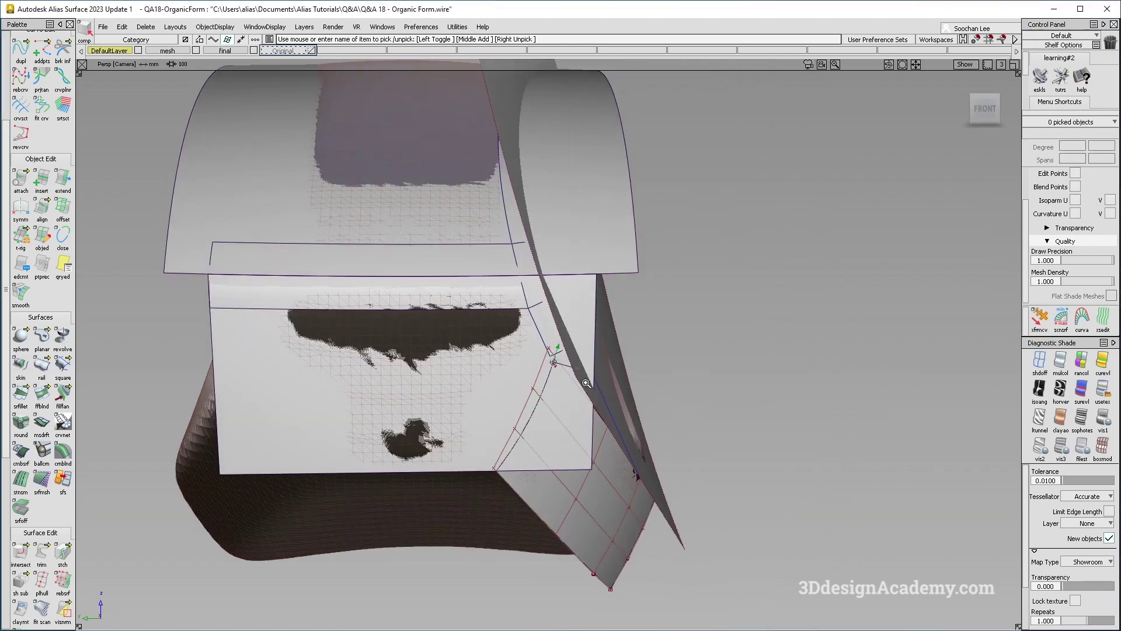
right_click_drag(584, 382, 616, 471, "alt+shift")
left_click(607, 453)
left_click_drag(636, 450, 622, 478, "alt+shift")
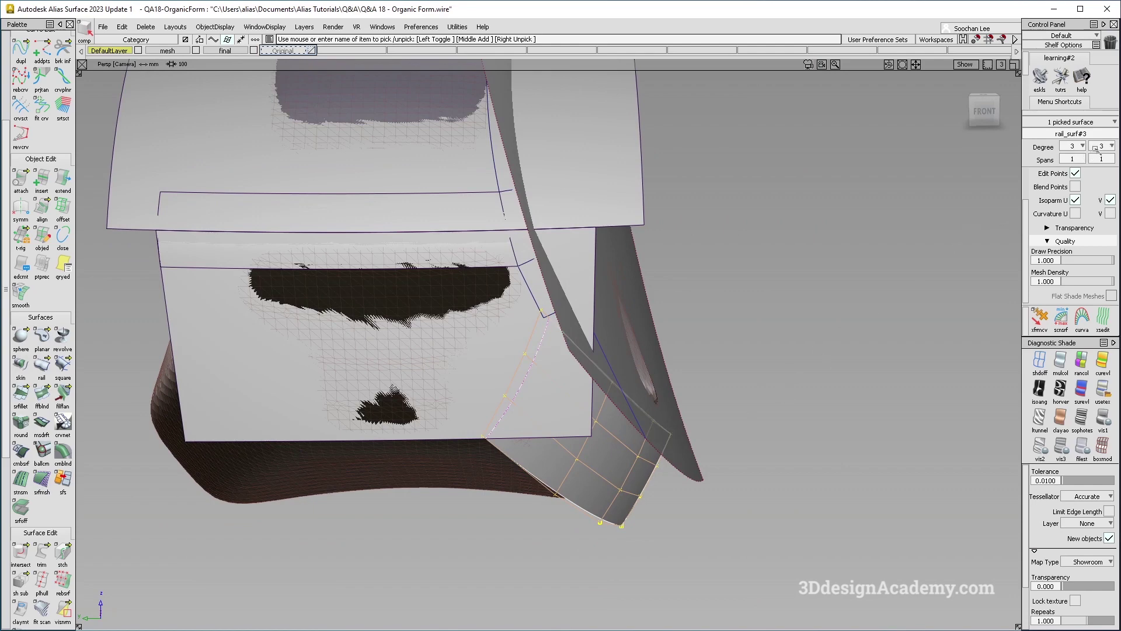
left_click(1111, 146)
left_click(1100, 172)
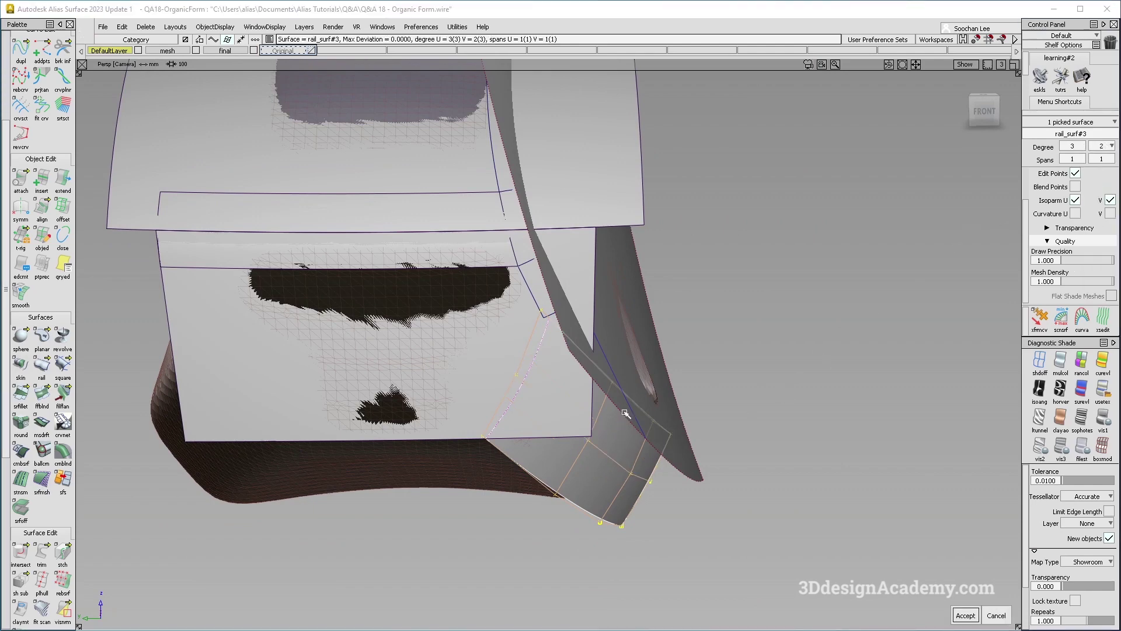
mouse_move(622, 433)
left_mouse_down("alt+shift")
mouse_move(663, 438)
mouse_move(678, 462)
mouse_move(599, 422)
mouse_move(610, 429)
left_mouse_up("alt+shift")
right_click_drag(610, 429, 626, 425, "alt+shift")
mouse_move(625, 425)
left_mouse_down("alt+shift")
mouse_move(673, 440)
mouse_move(546, 437)
mouse_move(624, 445)
left_mouse_up("alt+shift")
left_click(641, 430)
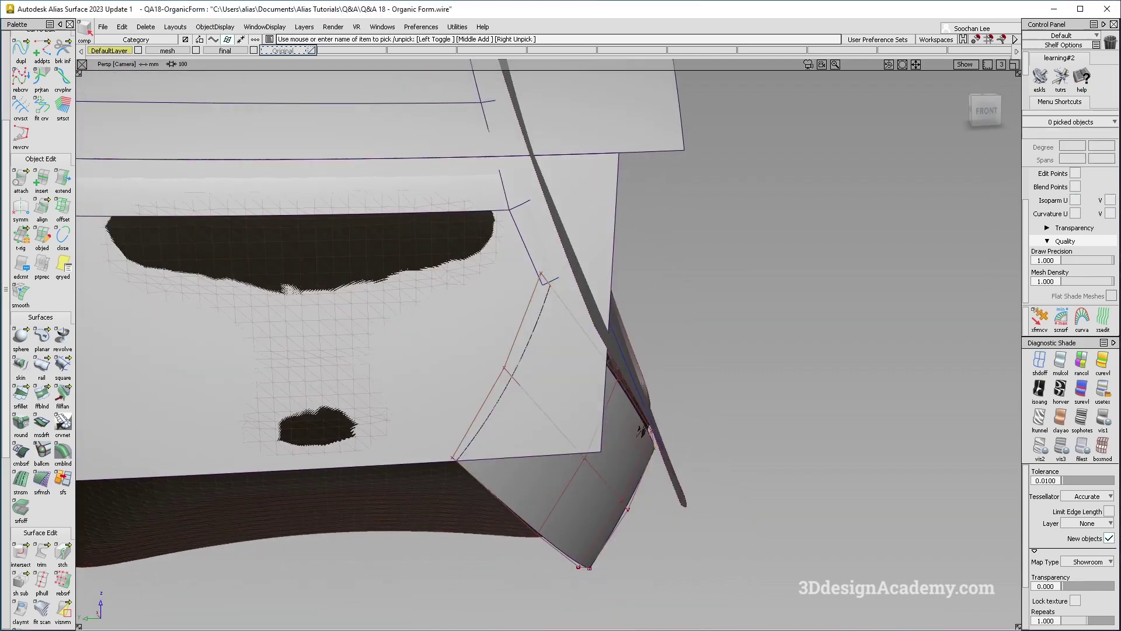
Step: With Transform CV at mouse sensitivity 50, move the lower corner surface's middle row of control vertices along the normal toward the mesh
mouse_move(641, 431)
left_mouse_down("alt+shift")
mouse_move(605, 376)
mouse_move(656, 498)
left_mouse_up("alt+shift")
left_click_drag(714, 429, 624, 520, "ctrl+shift")
left_click(1039, 318)
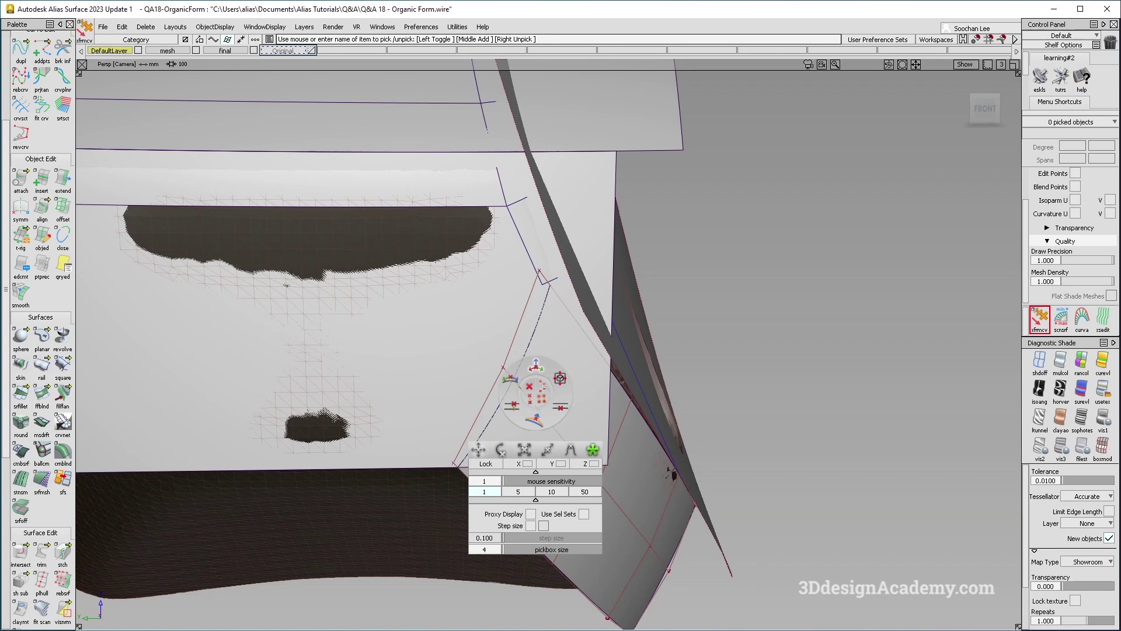
left_click(585, 491)
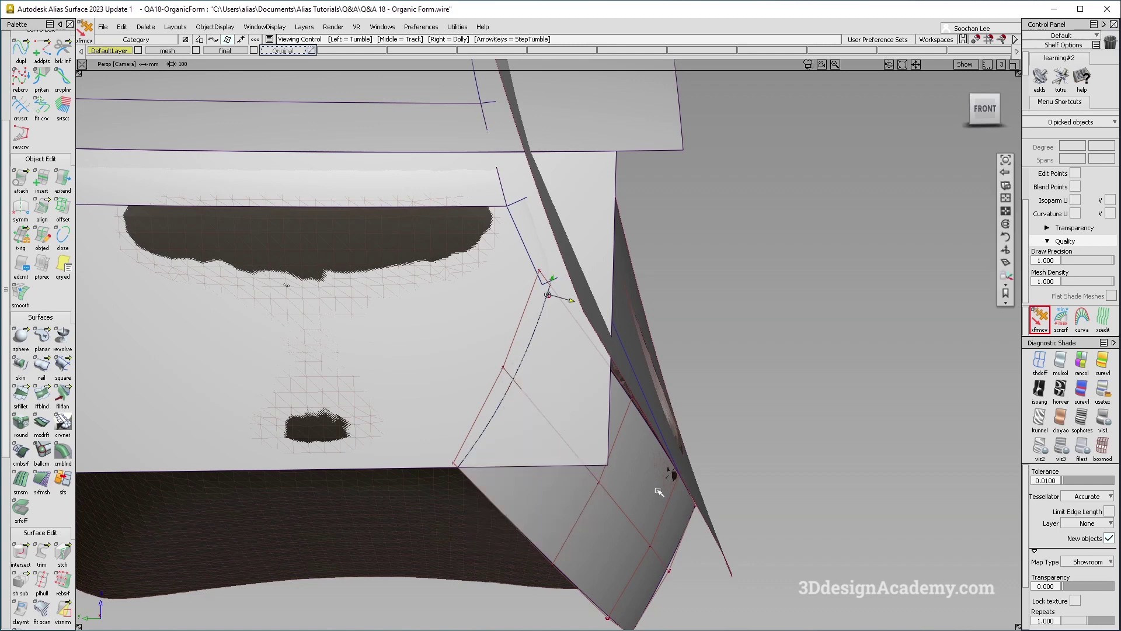
left_click(647, 547)
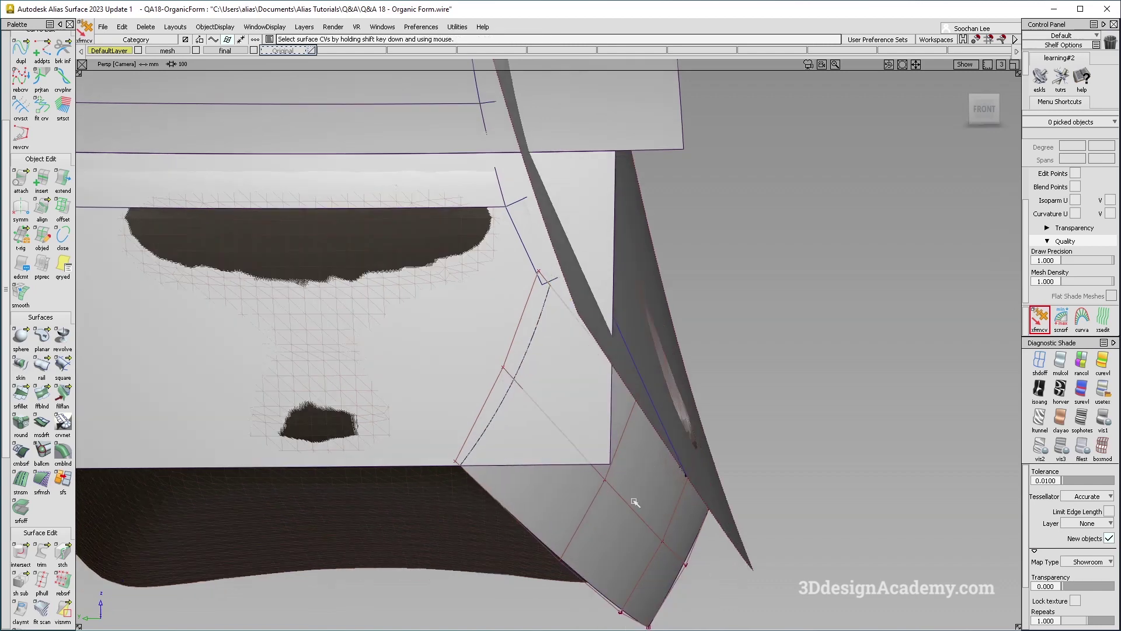
left_click(629, 503, "shift")
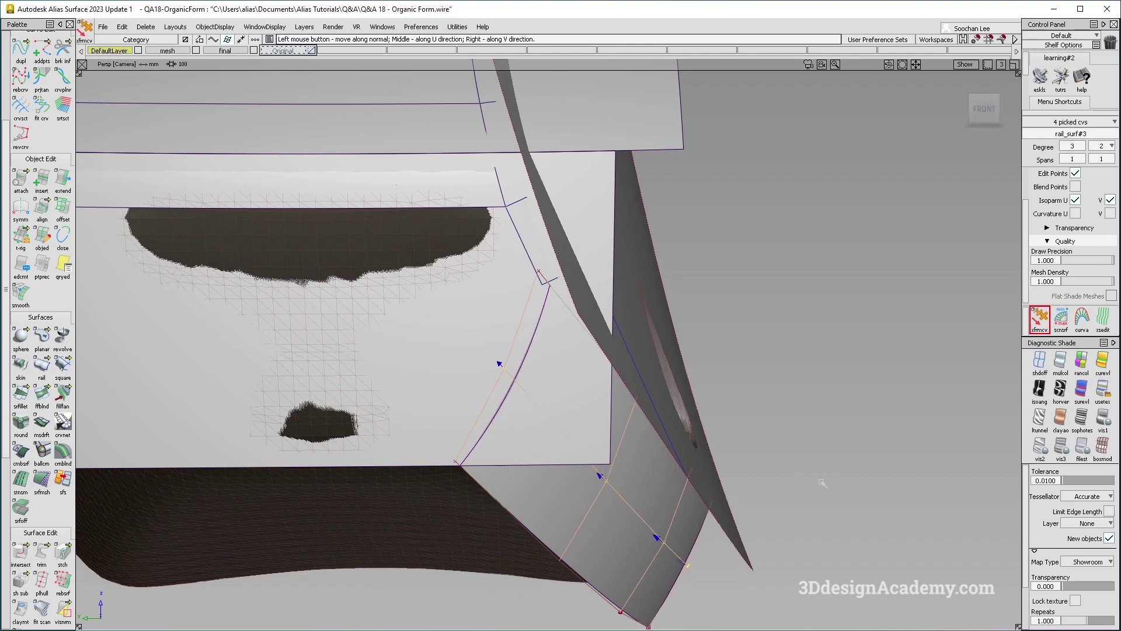
left_click_drag(669, 454, 550, 287)
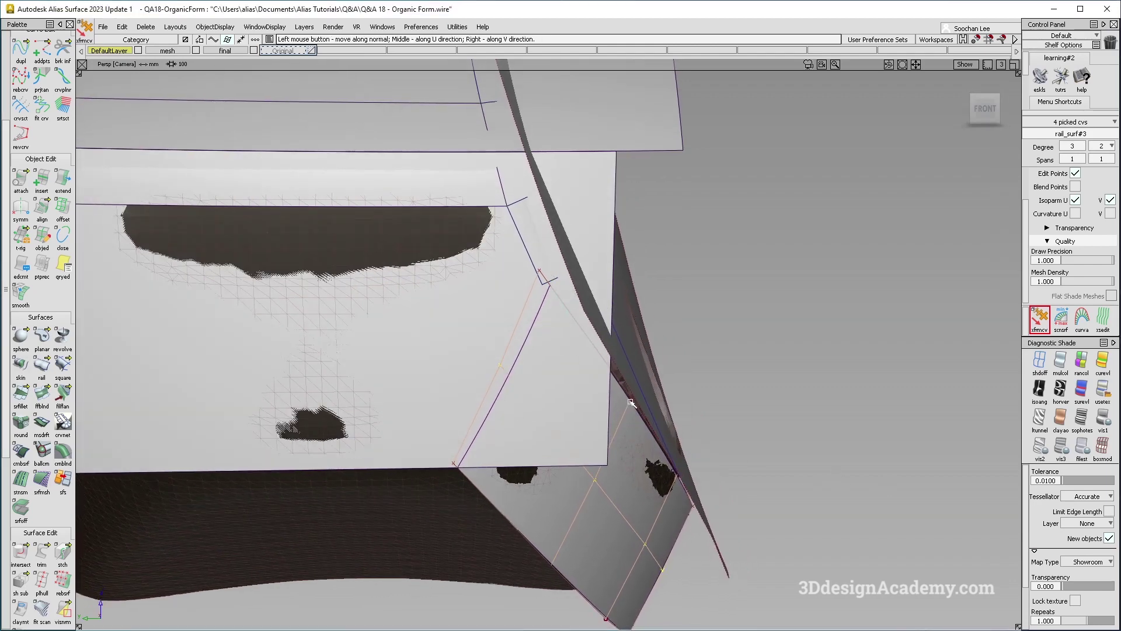
Step: Move the row of control vertices along the lower corner surface's upper edge to fit the reference mesh, and clear the selection
left_click_drag(731, 410, 516, 349)
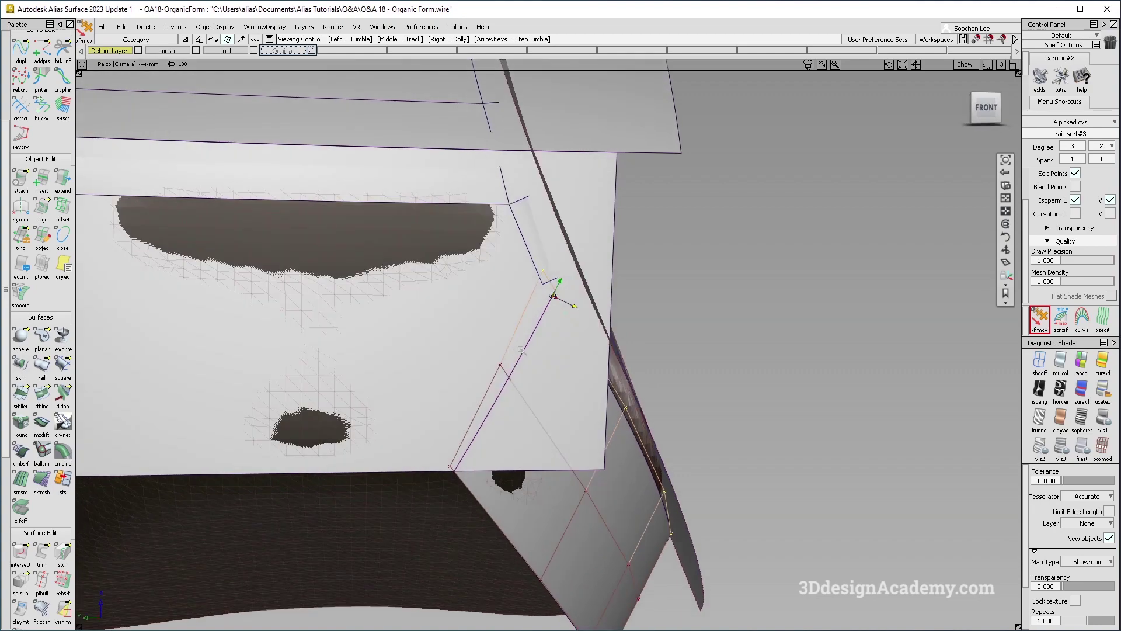
right_click_drag(578, 353, 620, 305, "alt+shift")
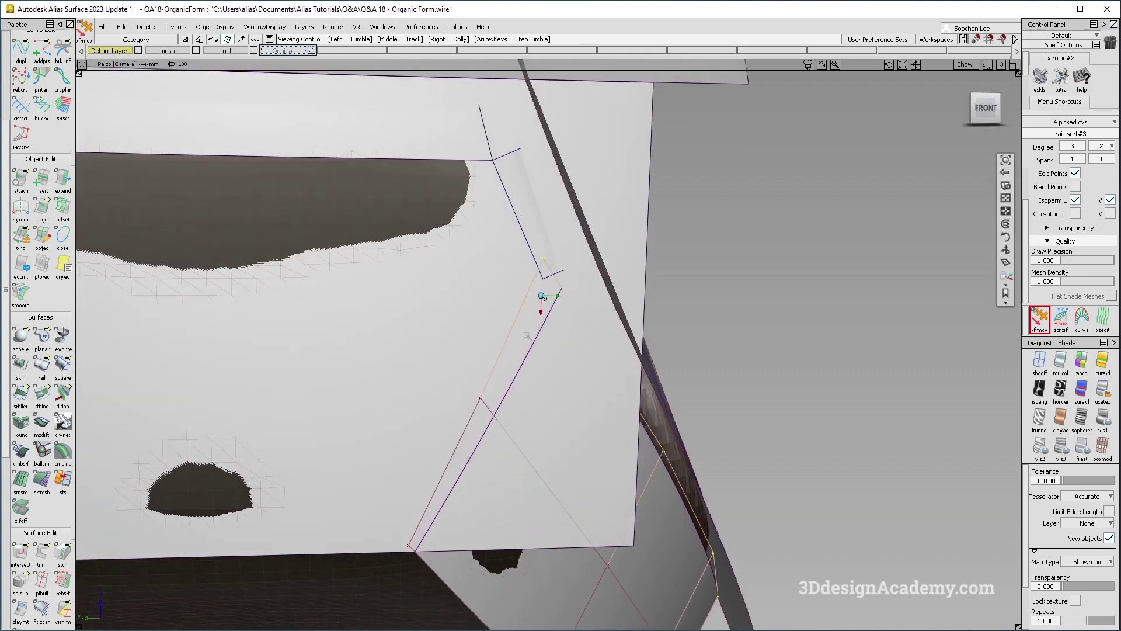
right_click_drag(525, 336, 492, 270, "alt+shift")
left_click_drag(492, 270, 493, 290, "alt+shift")
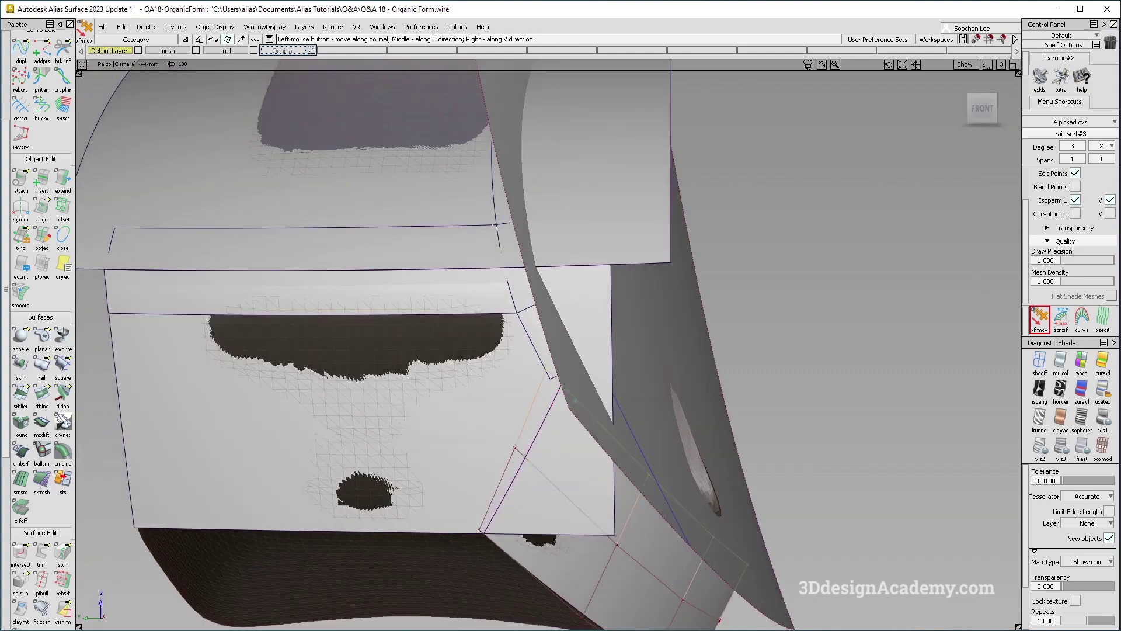
left_click_drag(568, 422, 771, 590, "alt+shift")
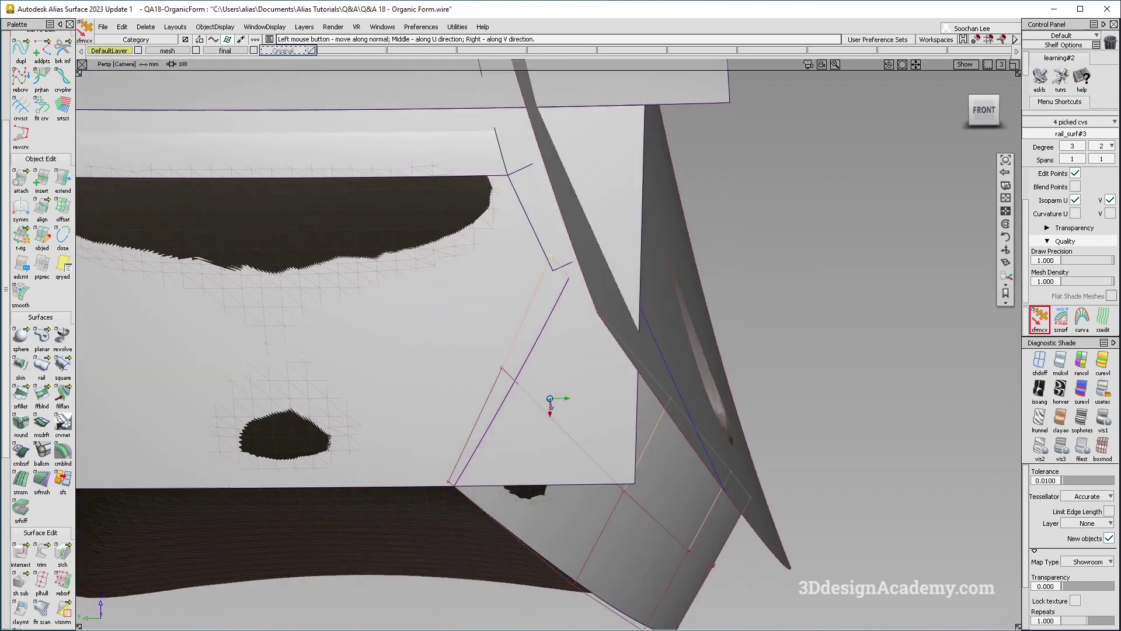
middle_click_drag(771, 591, 753, 494, "alt+shift")
left_click(753, 494, "shift")
left_click_drag(673, 310, 914, 403, "ctrl+shift")
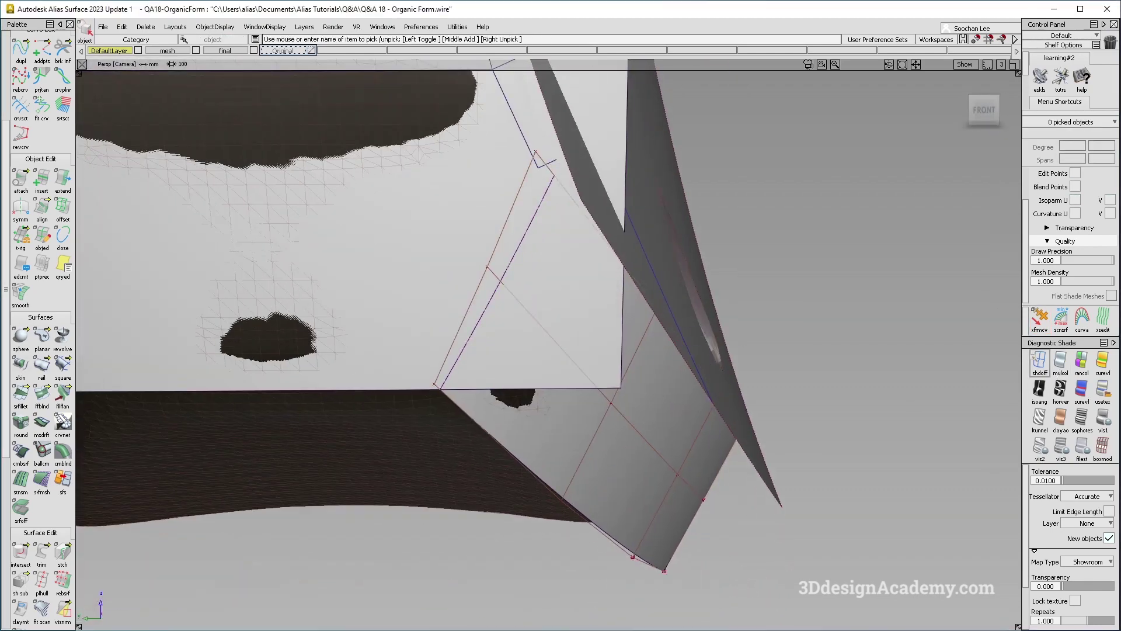
Step: Switch the diagnostic shading from Showroom to multi-color and check the lower corner surface against the mesh
left_click(1039, 362)
mouse_move(781, 330)
left_mouse_down("alt+shift")
mouse_move(609, 376)
mouse_move(573, 406)
mouse_move(533, 493)
mouse_move(539, 309)
left_mouse_up("alt+shift")
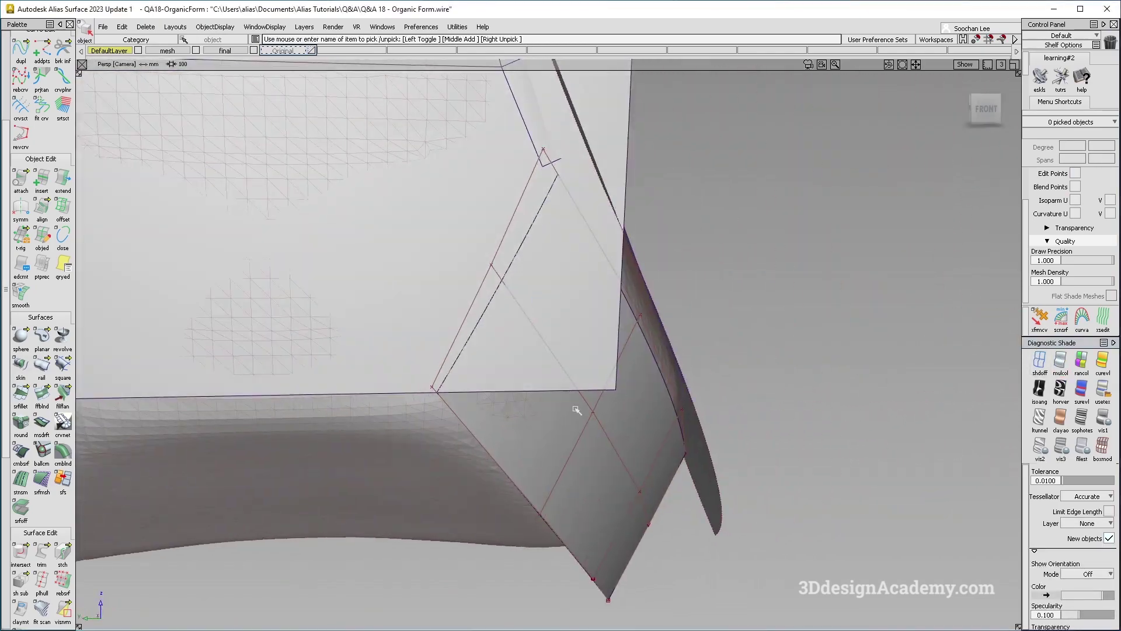
left_click_drag(660, 346, 655, 355, "alt+shift")
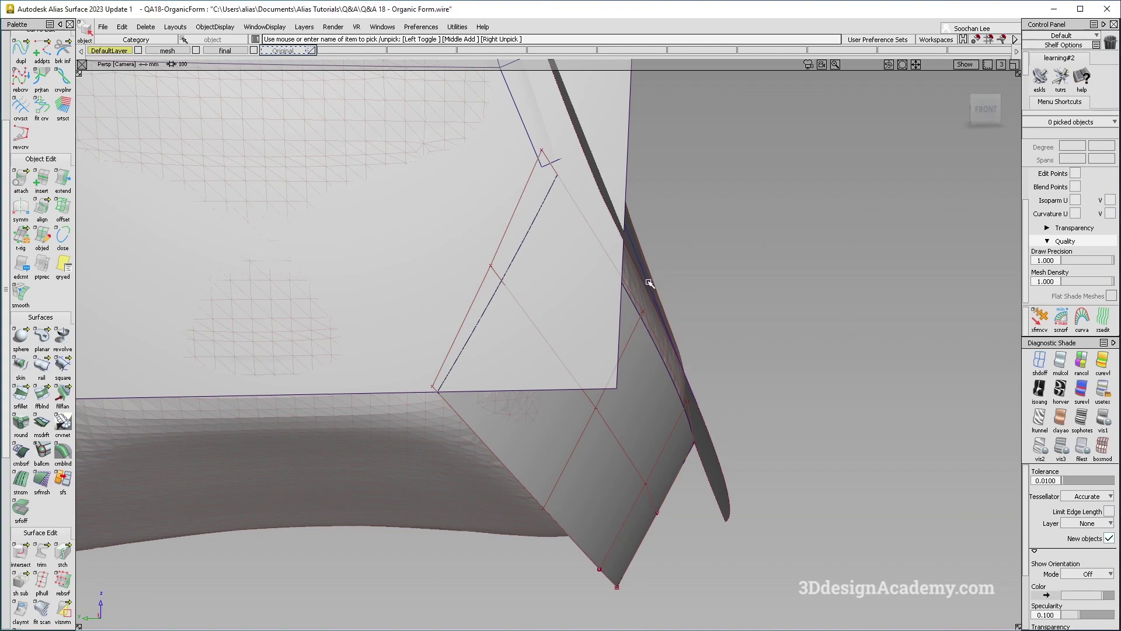
middle_click_drag(648, 285, 638, 325, "alt+shift")
left_click_drag(481, 288, 402, 67, "ctrl+shift")
Step: Extend the lower corner surface beyond its upper edge and hide the control vertices
left_click(63, 180)
left_click(643, 355)
left_click_drag(642, 355, 696, 307)
left_click_drag(619, 390, 574, 273, "alt+shift")
left_click_drag(673, 422, 582, 463, "ctrl+shift")
left_click_drag(535, 340, 438, 420, "alt+shift")
left_click(584, 467)
left_click_drag(584, 467, 610, 434, "alt+shift")
left_click_drag(534, 351, 543, 476, "alt+shift")
left_click_drag(547, 368, 616, 318, "alt+shift")
left_click_drag(624, 218, 520, 304, "ctrl+shift")
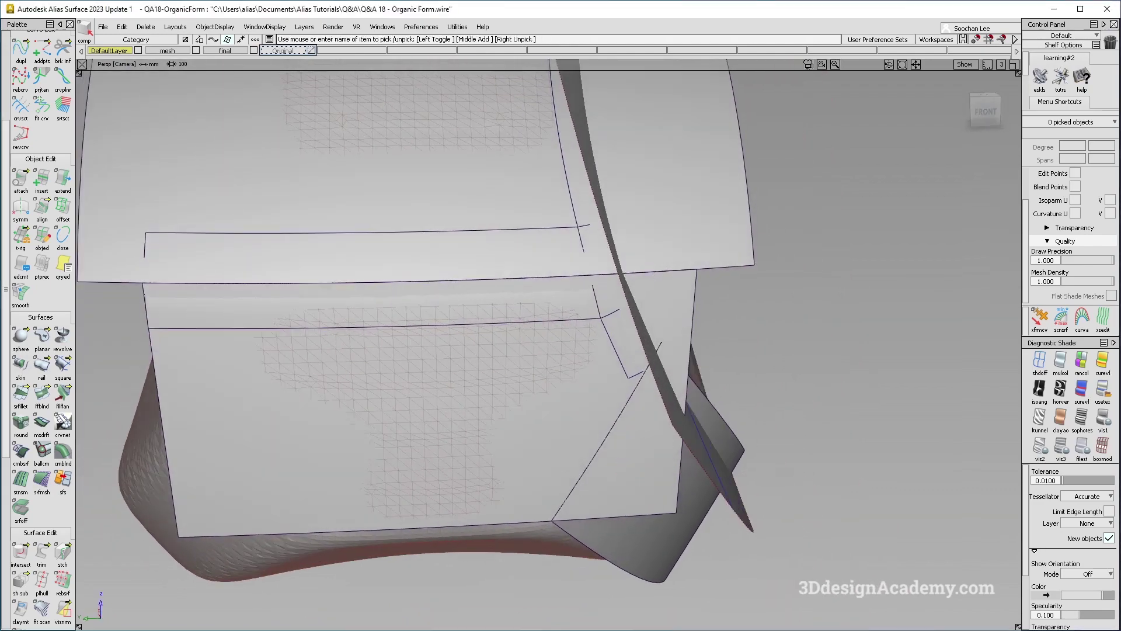
Step: Select the main surfaces and fillets together and delete their construction history
left_click(627, 373)
left_click_drag(623, 466, 607, 444, "alt+shift")
left_click(753, 216)
left_click_drag(960, 187, 481, 526)
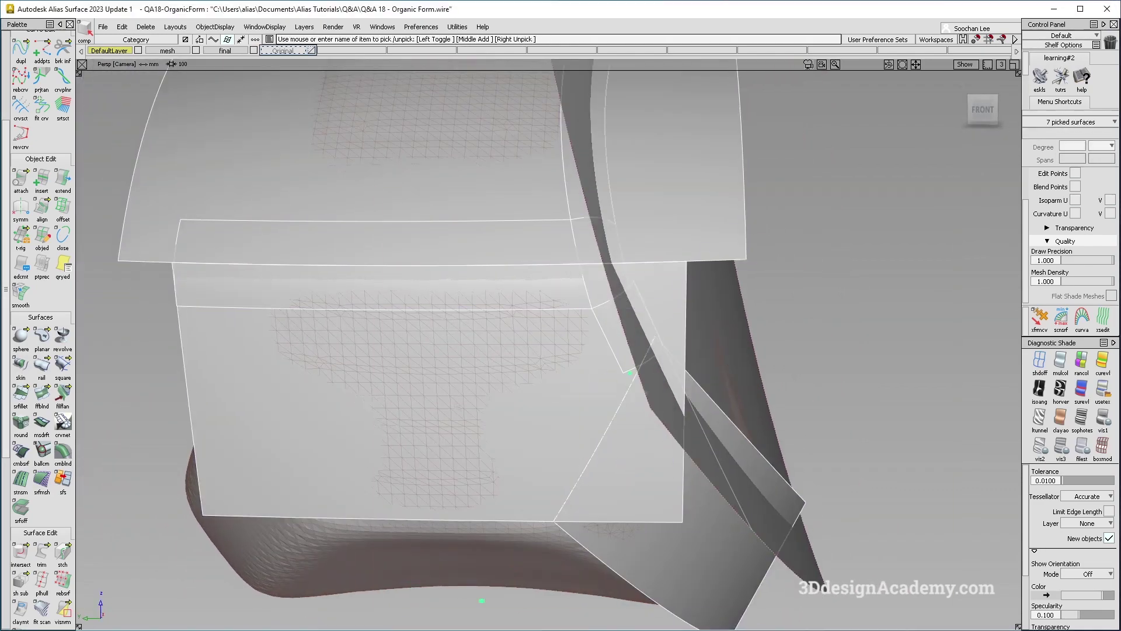
left_click(146, 27)
left_click(169, 54)
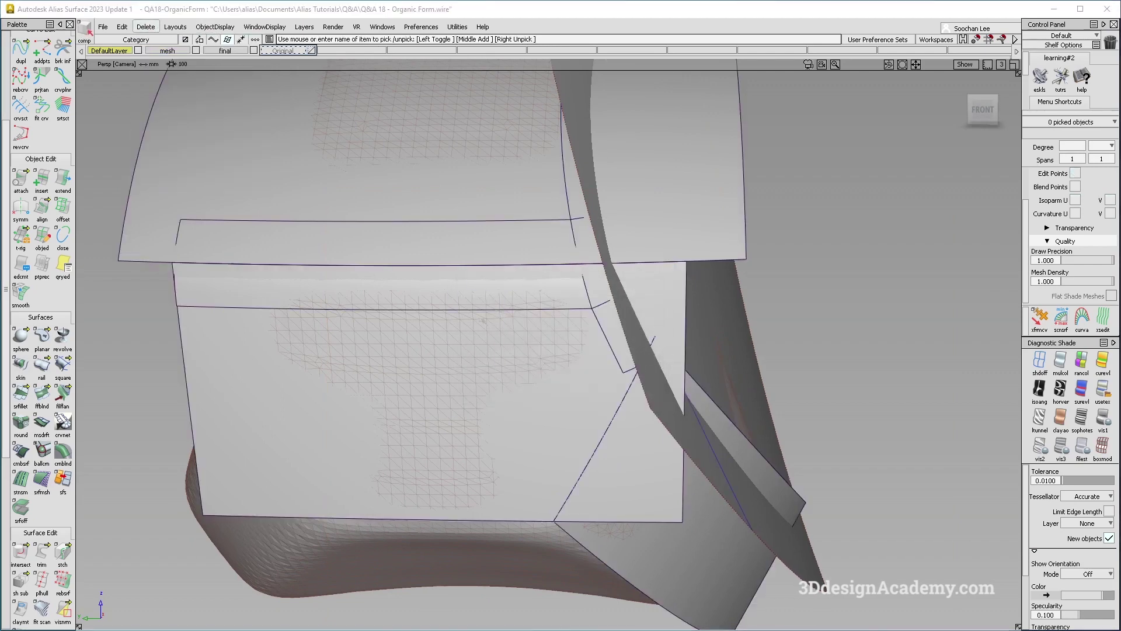
Step: Start a Curve to Curve Deviation measurement on the lower edge of the fillet between the two front surfaces
left_click(510, 309)
middle_click_drag(509, 309, 495, 313, "alt+shift")
left_click_drag(278, 463, 306, 378, "ctrl+shift")
scroll(18, 518, "down", 1)
scroll(18, 517, "down", 3)
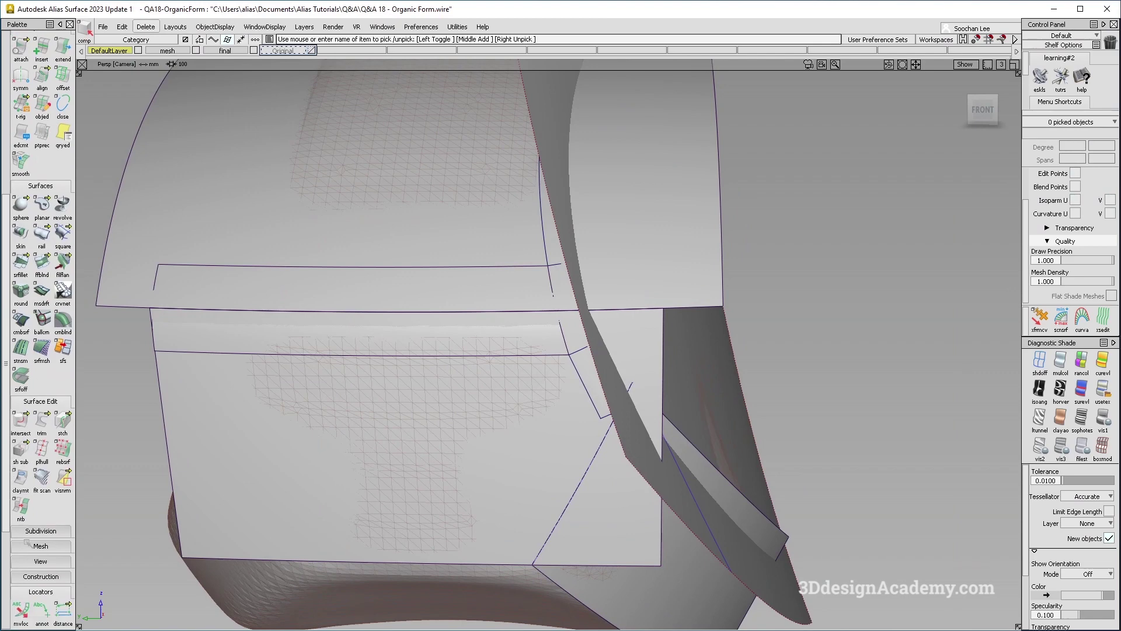
left_click_drag(25, 567, 85, 567)
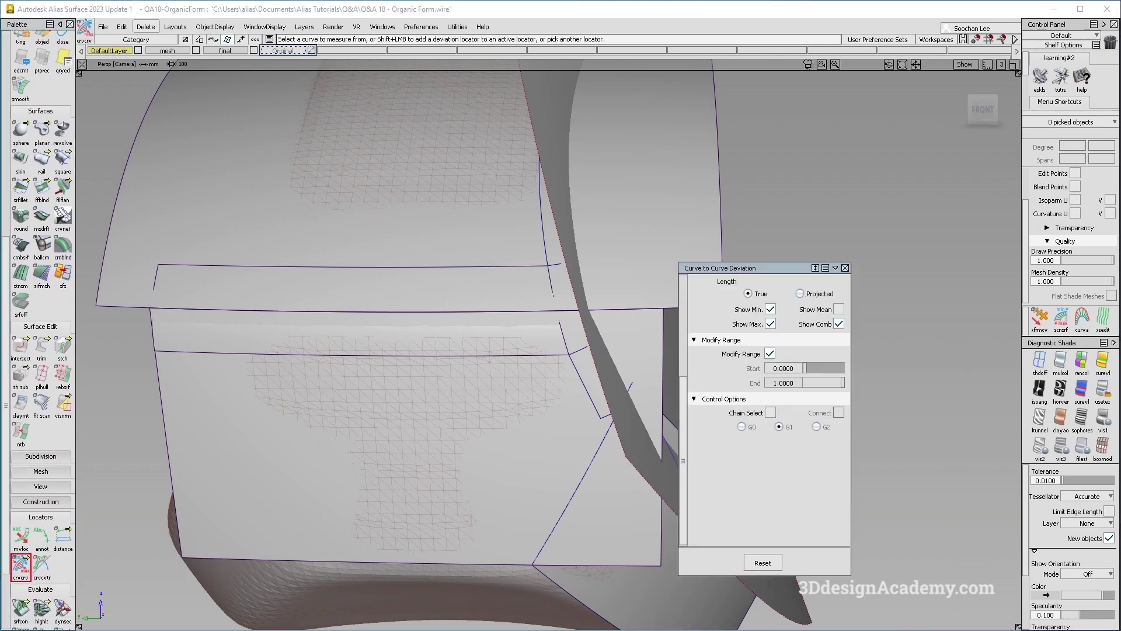
left_click(488, 358)
left_click_drag(490, 345, 486, 353, "alt+shift")
Step: Delete the surface fillet between the upper front and lower front surfaces
right_click_drag(580, 431, 514, 324, "ctrl+shift")
left_click_drag(499, 264, 474, 285, "ctrl+shift")
key("Delete")
key("Return")
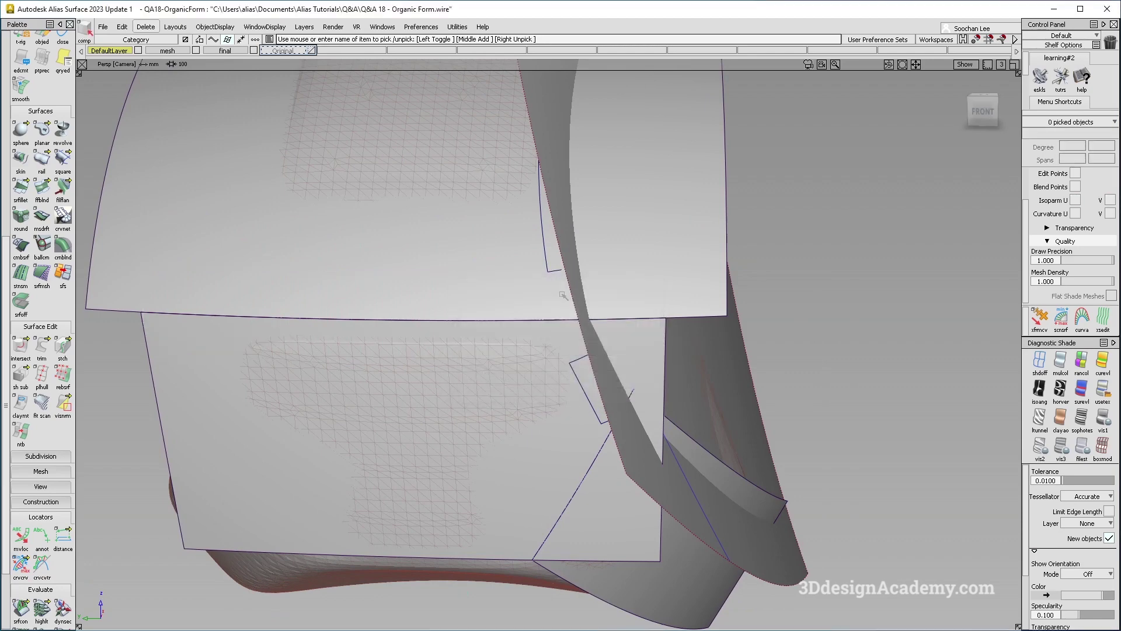
Step: Turn off the diagnostic shading and measure the deviation between the two long edges of the fillet beside the side surface
left_click(1081, 362)
left_click_drag(657, 491, 596, 512, "alt+shift")
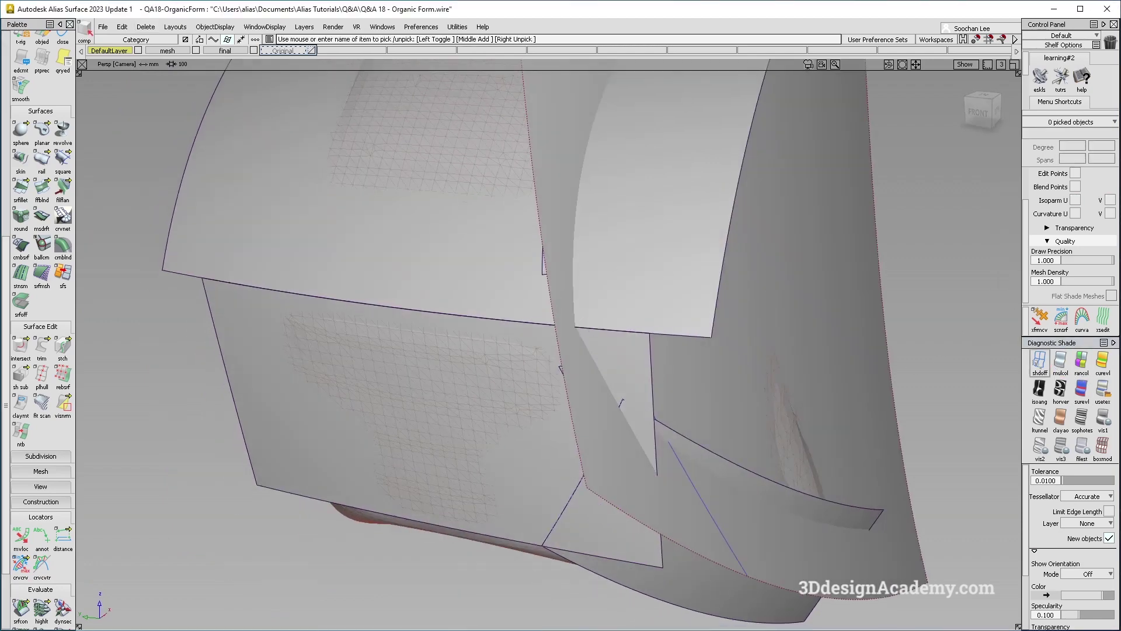
left_click(1039, 362)
left_click_drag(577, 327, 571, 353, "alt+shift")
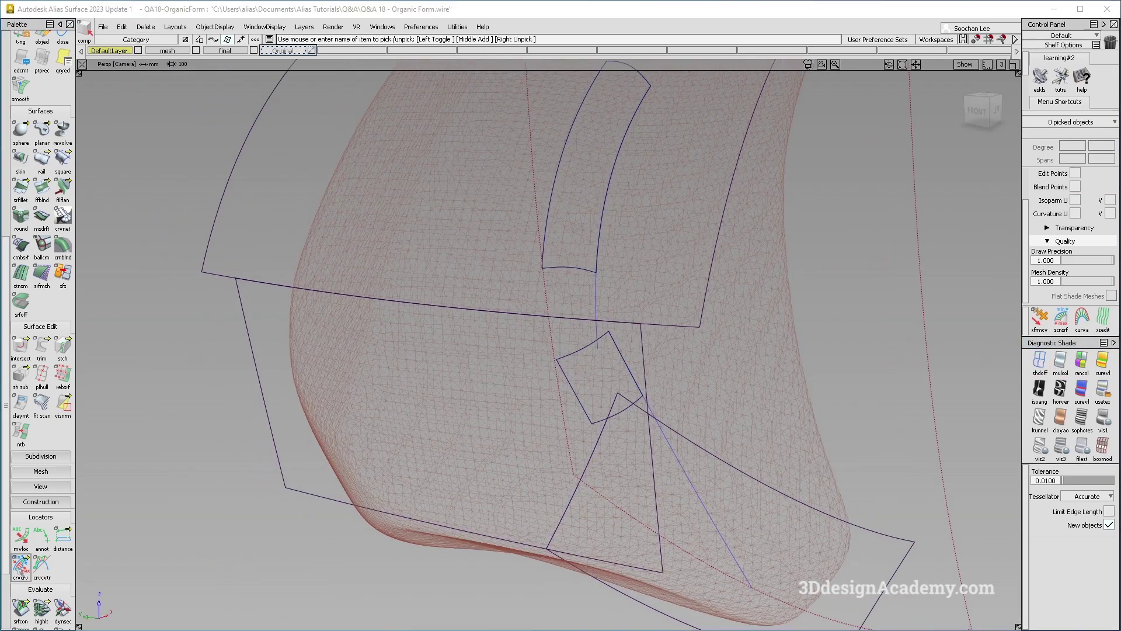
left_click(571, 168)
left_click(613, 175)
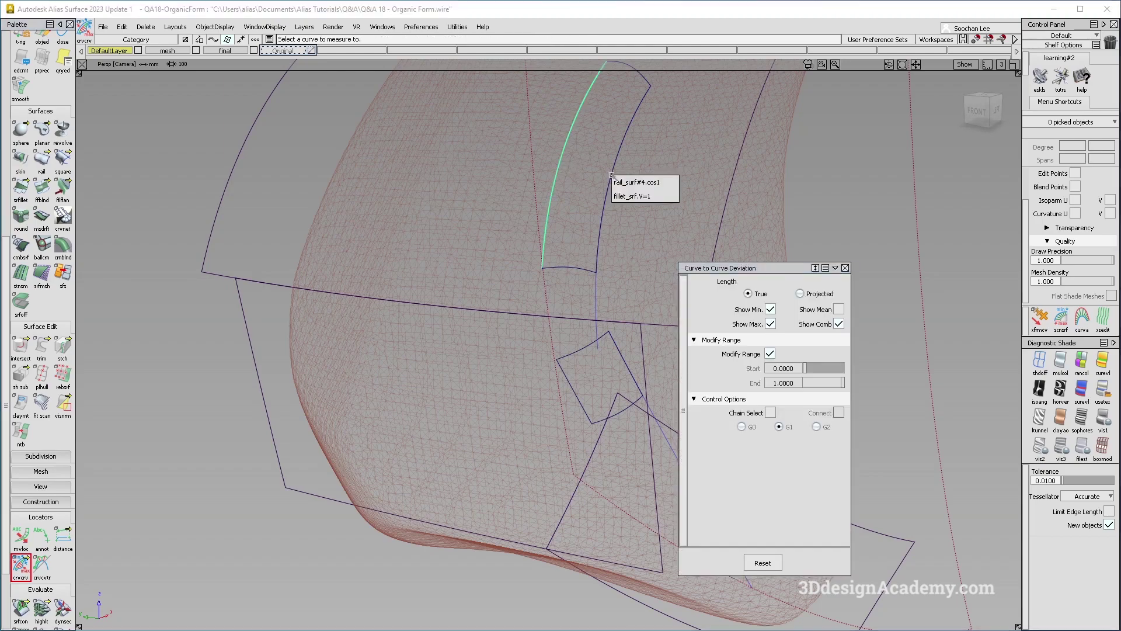
left_click(618, 198)
Step: Delete the long surface fillet between the upper front surface and the side surface
right_click_drag(617, 198, 578, 256, "alt+shift")
left_click_drag(578, 257, 554, 289, "alt+shift")
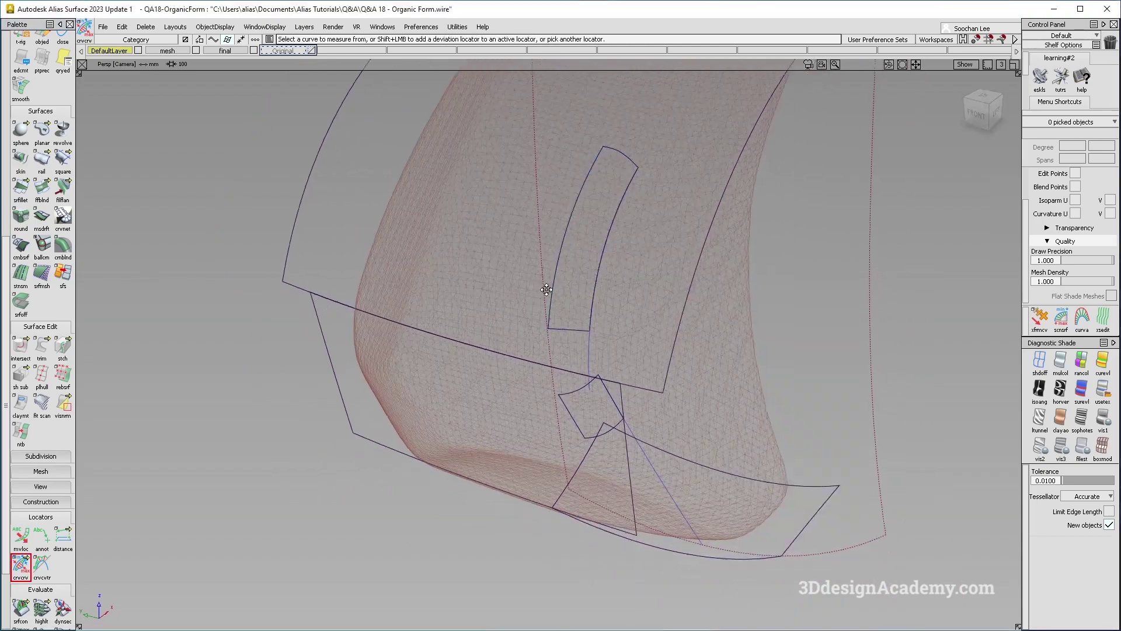
middle_click_drag(547, 290, 522, 245, "alt+shift")
left_click_drag(522, 244, 526, 281, "ctrl+shift")
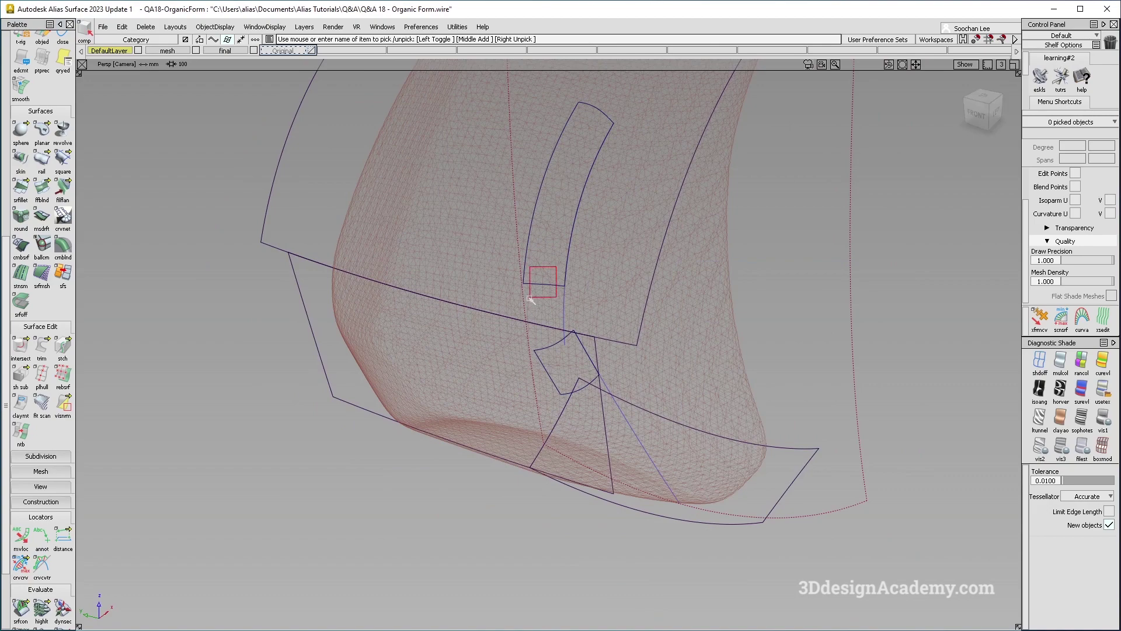
key("Delete")
Step: Turn multi-color shading back on and intersect the upper front surface with the side surface
left_click(1056, 360)
mouse_move(578, 362)
left_mouse_down("alt+shift")
mouse_move(705, 348)
mouse_move(621, 348)
mouse_move(537, 330)
mouse_move(516, 351)
mouse_move(336, 365)
left_mouse_up("alt+shift")
double_click(21, 342)
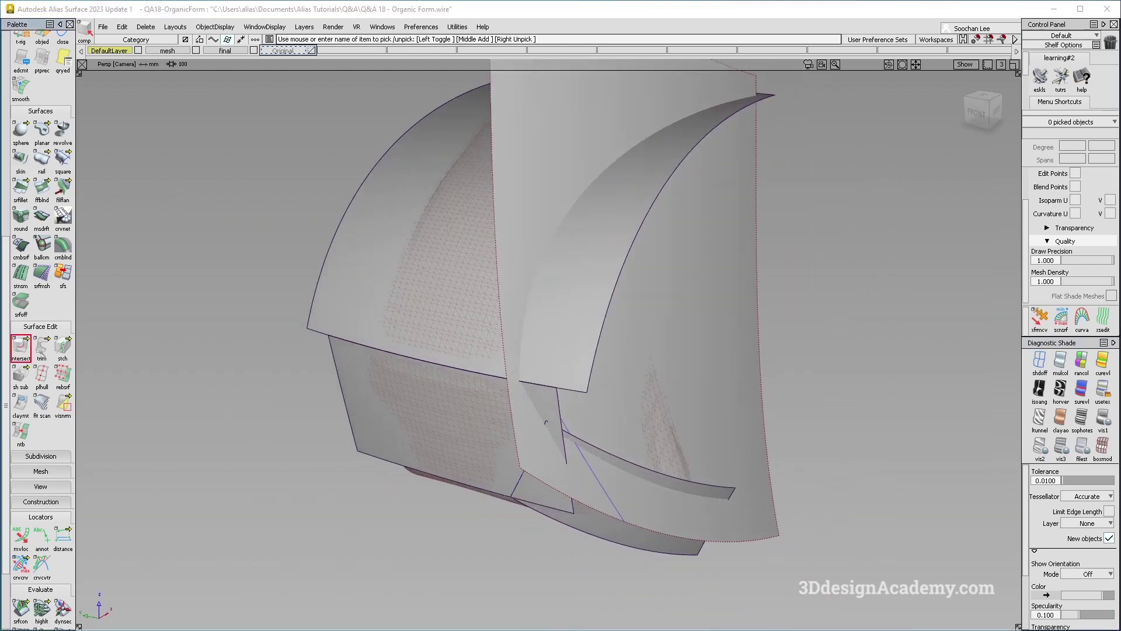
left_click(73, 352)
left_click(658, 401)
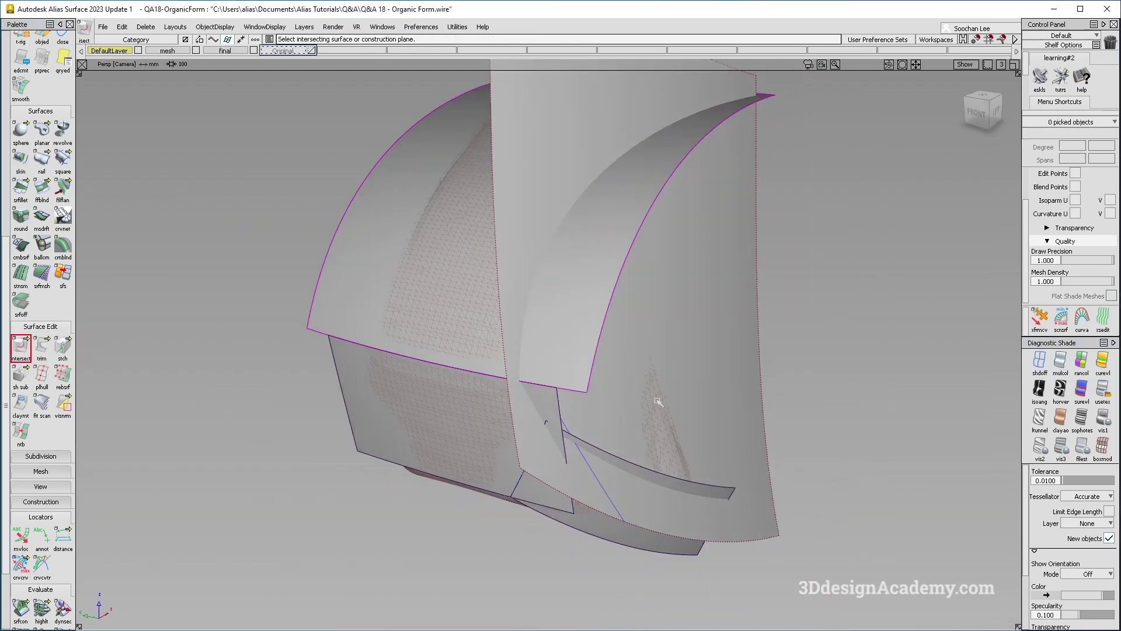
key("Delete")
key("Return")
Step: Trim the lower front surface along its intersection with the lower side surface
left_click(42, 348)
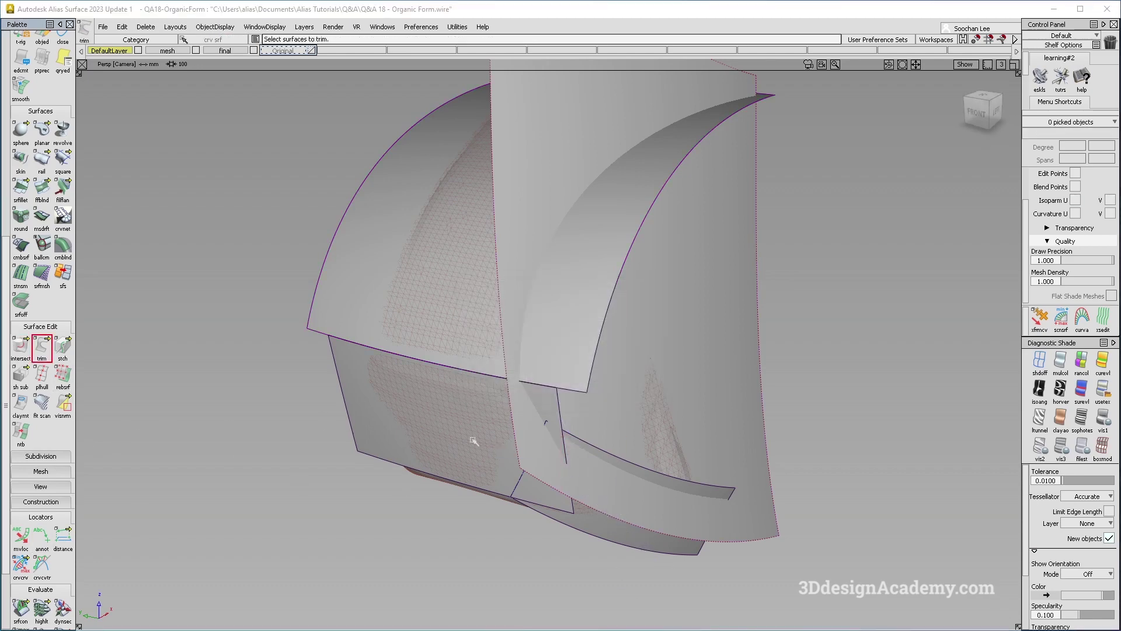
left_click(546, 419)
key("space")
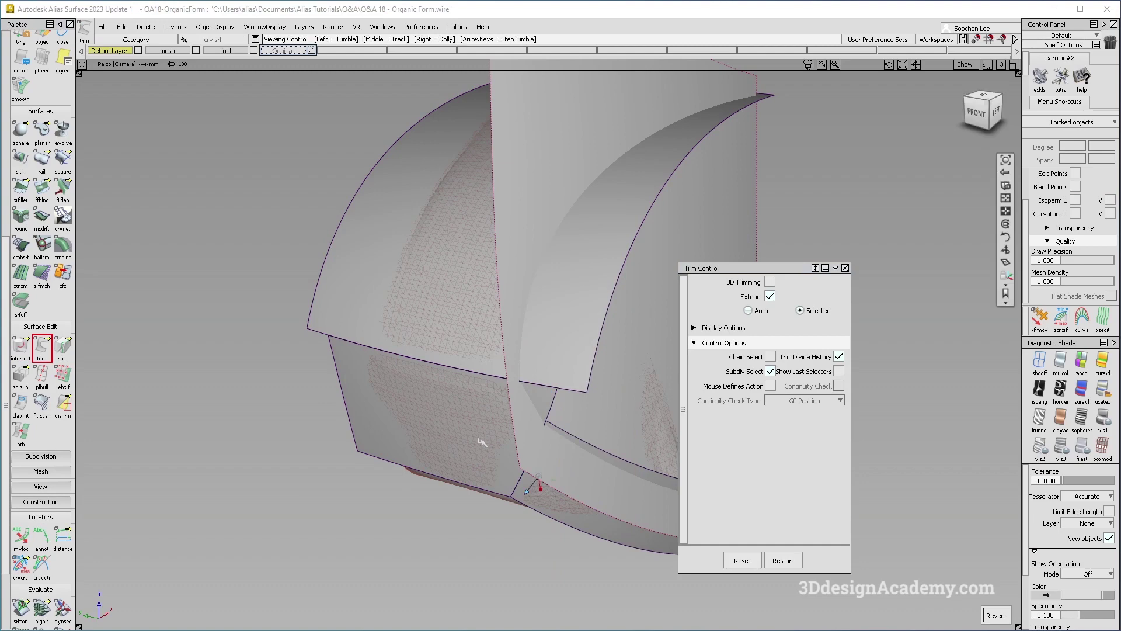
left_click_drag(483, 441, 548, 513, "alt+shift")
right_click_drag(537, 508, 537, 420, "ctrl+shift")
middle_click_drag(565, 422, 525, 395, "alt+shift")
Step: Intersect the large side surface with the lower side surface and both front surfaces
left_click_drag(609, 444, 530, 520, "ctrl+shift")
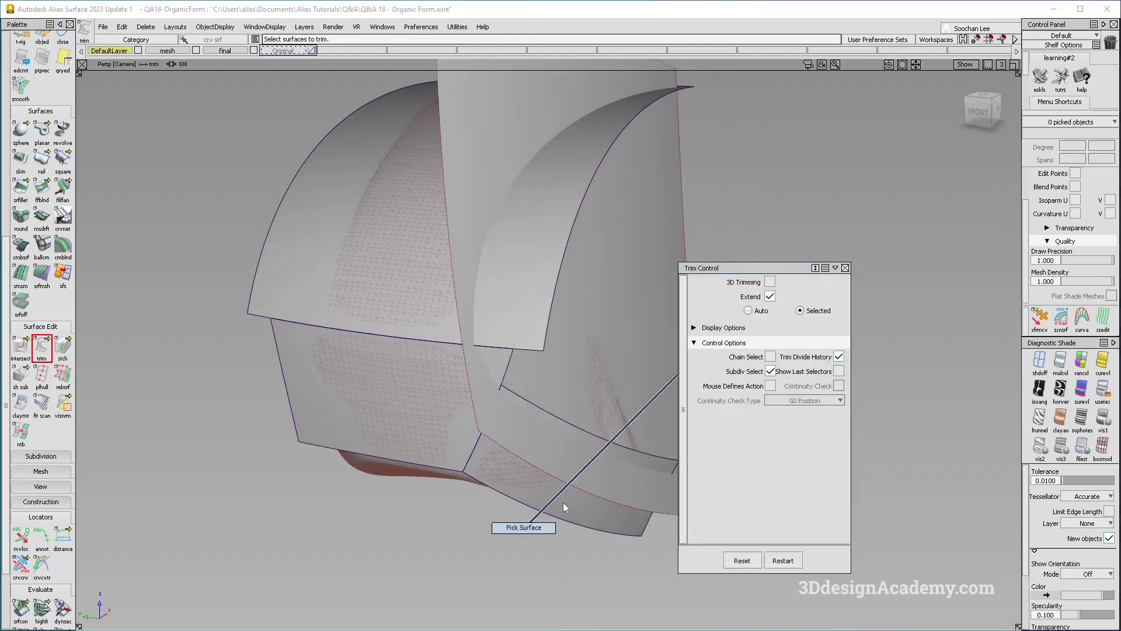
left_click(567, 499)
left_click_drag(601, 449, 506, 335, "ctrl+shift")
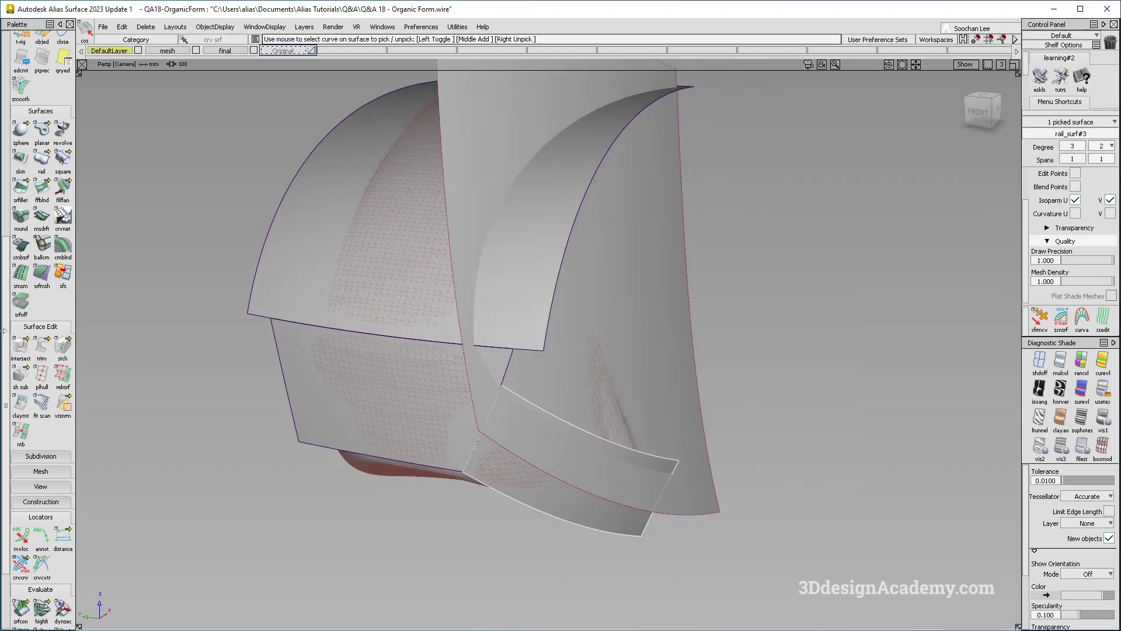
left_click(20, 348)
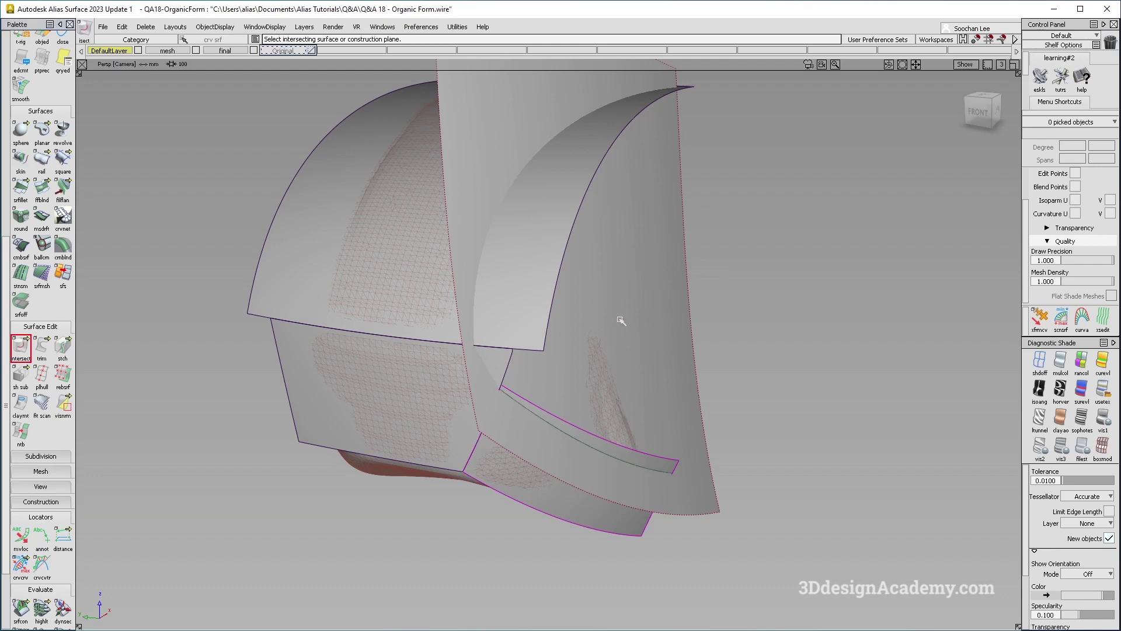
left_click(504, 303)
left_click(634, 279)
left_click_drag(633, 279, 515, 265, "alt+shift")
key("space")
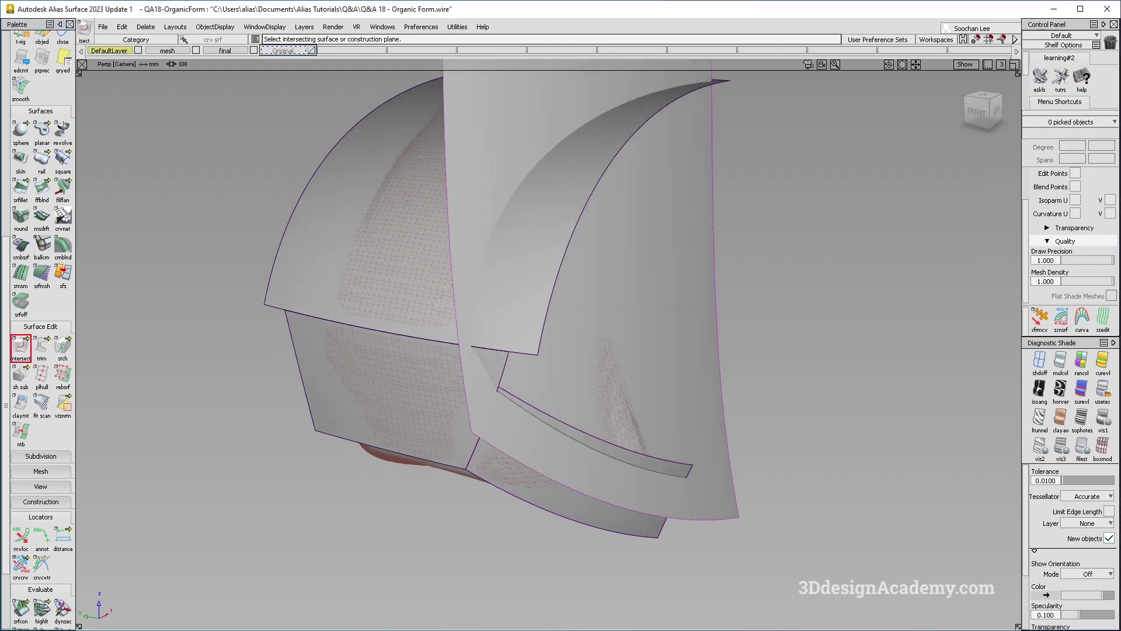
middle_click_drag(569, 298, 543, 380, "alt+shift")
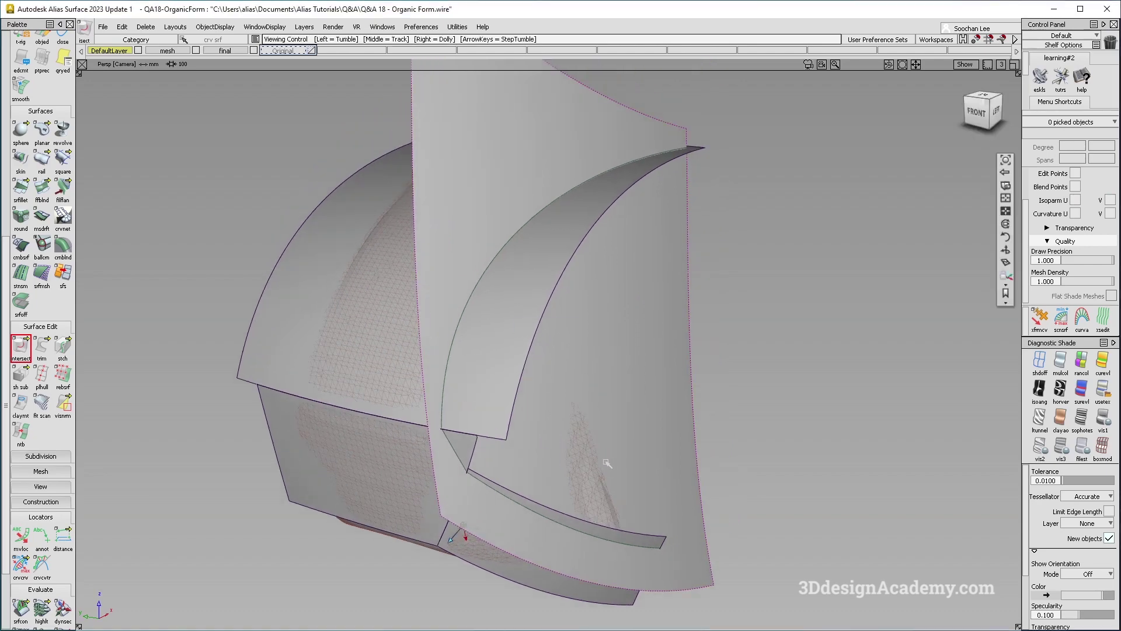
left_click_drag(608, 463, 596, 472, "alt+shift")
middle_click_drag(597, 471, 595, 423, "alt+shift")
left_click_drag(564, 470, 502, 283, "ctrl+shift")
left_click(41, 347)
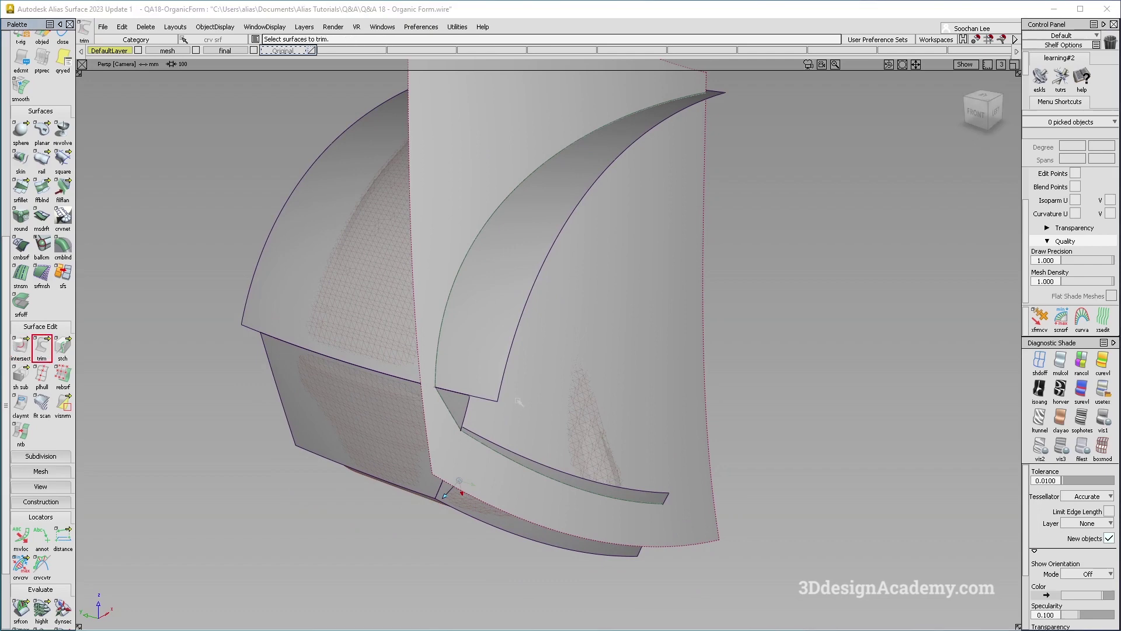
left_click(616, 431)
middle_click_drag(443, 397, 419, 422, "alt+shift")
left_click(415, 418, "alt+shift")
right_click_drag(416, 417, 563, 403, "alt+shift")
mouse_move(416, 403)
left_mouse_down("alt+shift")
mouse_move(427, 401)
mouse_move(295, 305)
left_mouse_up("alt+shift")
right_click_drag(296, 305, 208, 430, "alt+shift")
mouse_move(208, 430)
left_mouse_down("alt+shift")
mouse_move(363, 278)
mouse_move(200, 486)
left_mouse_up("alt+shift")
Step: Untrim the lower front surface and delete the old intersection curve on it
left_click(206, 489)
left_click(250, 468)
left_click_drag(32, 346, 94, 351)
left_click_drag(365, 488, 295, 391, "ctrl+shift")
key("Delete")
key("Return")
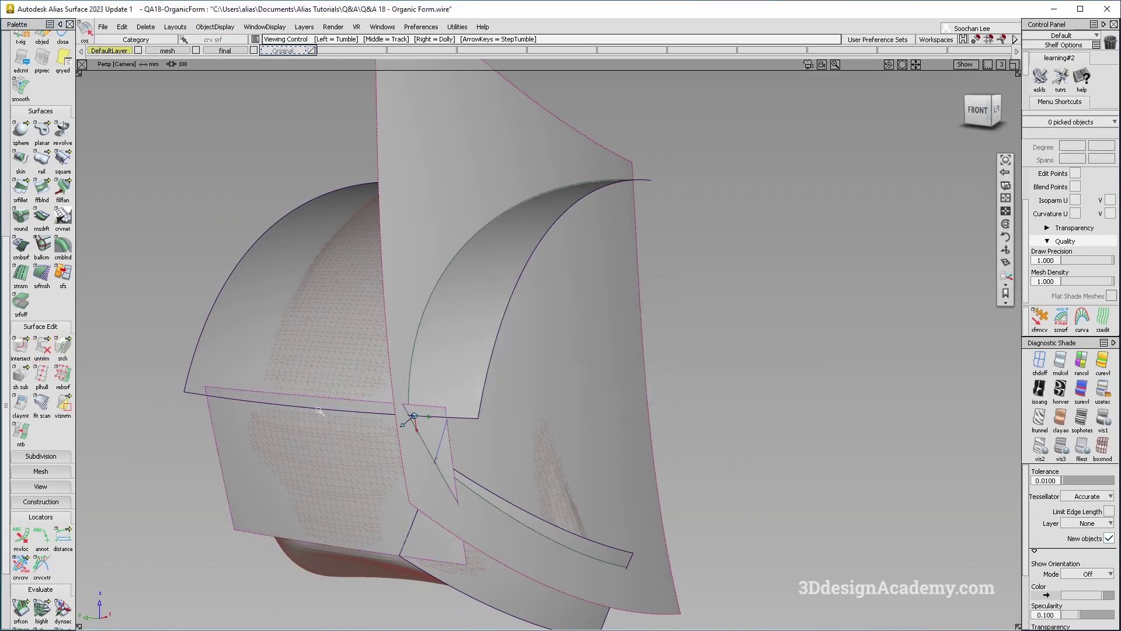
Step: Untrim the upper front surface and delete the old trim curve on it
right_click_drag(320, 411, 412, 240, "alt+shift")
left_click_drag(413, 240, 318, 292, "ctrl+shift")
left_click(106, 386)
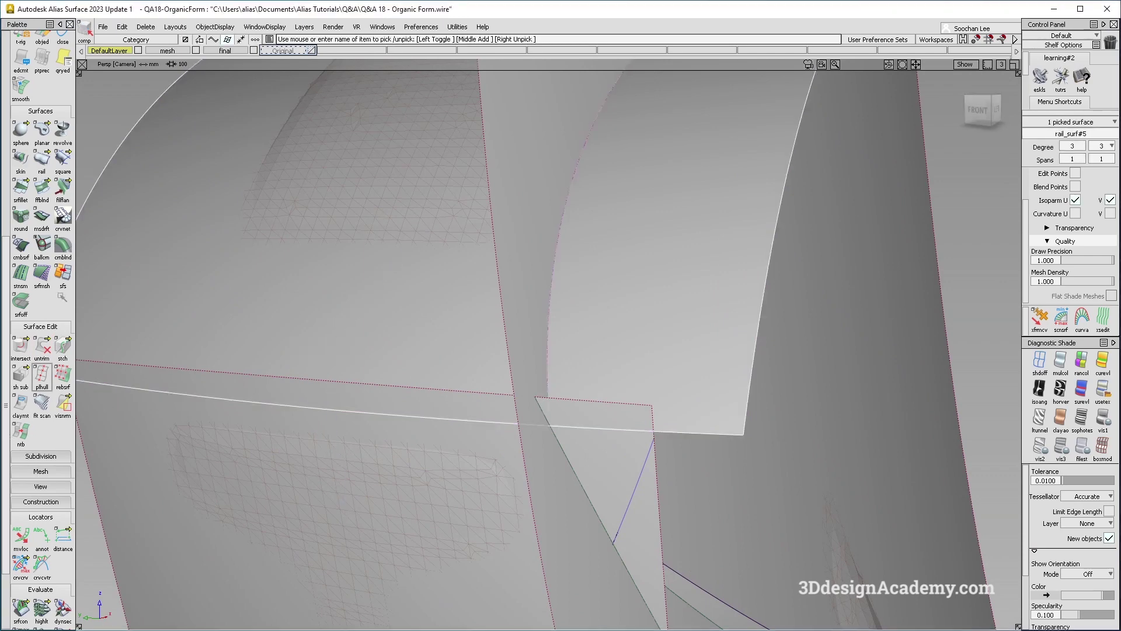
left_click(42, 347)
middle_click_drag(395, 439, 411, 426, "alt+shift")
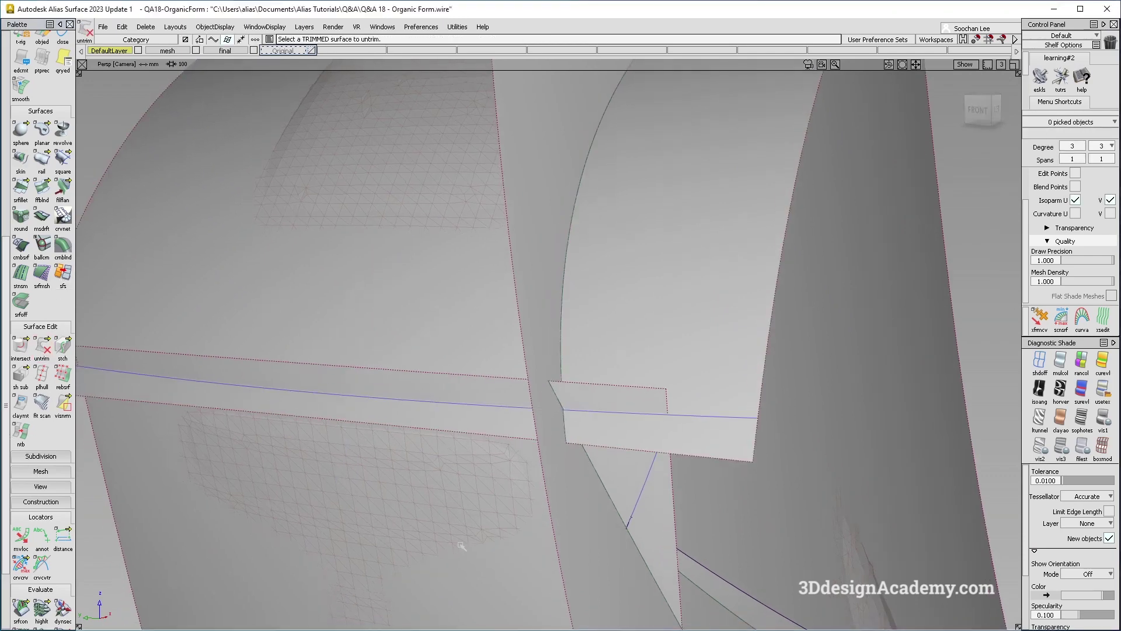
left_click(365, 395)
key("Delete")
key("Return")
Step: Intersect the upper and lower front surfaces, then trim the upper front surface along the curve with its ends extended
left_click(20, 347)
left_click(357, 383)
left_click_drag(42, 347, 61, 347)
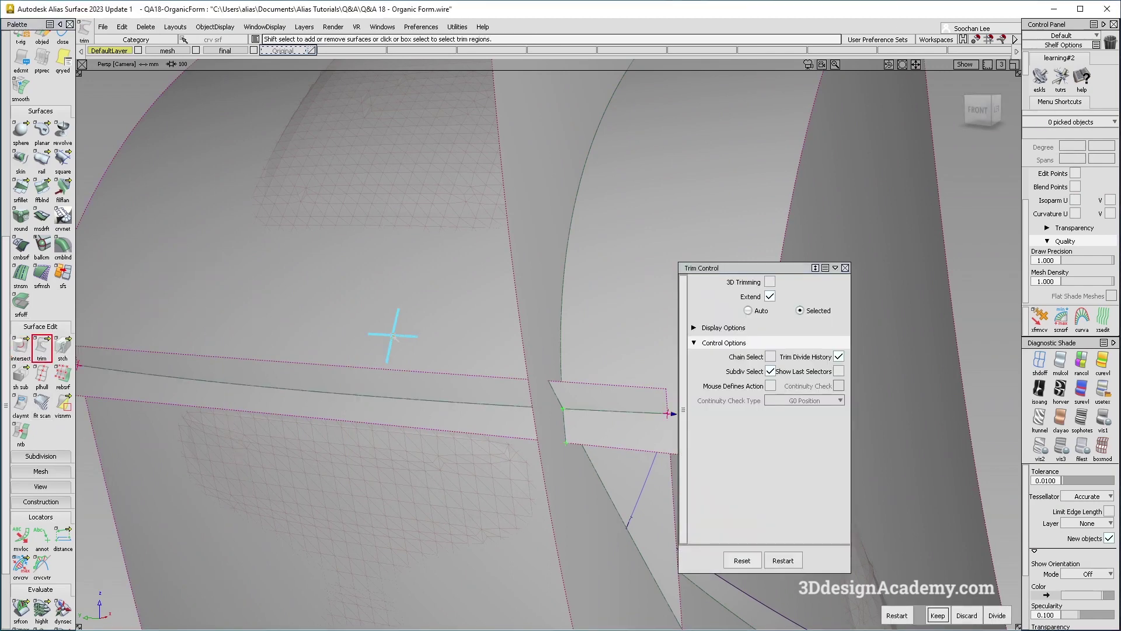
right_click_drag(394, 337, 327, 344, "alt+shift")
left_click_drag(327, 344, 351, 327, "alt+shift")
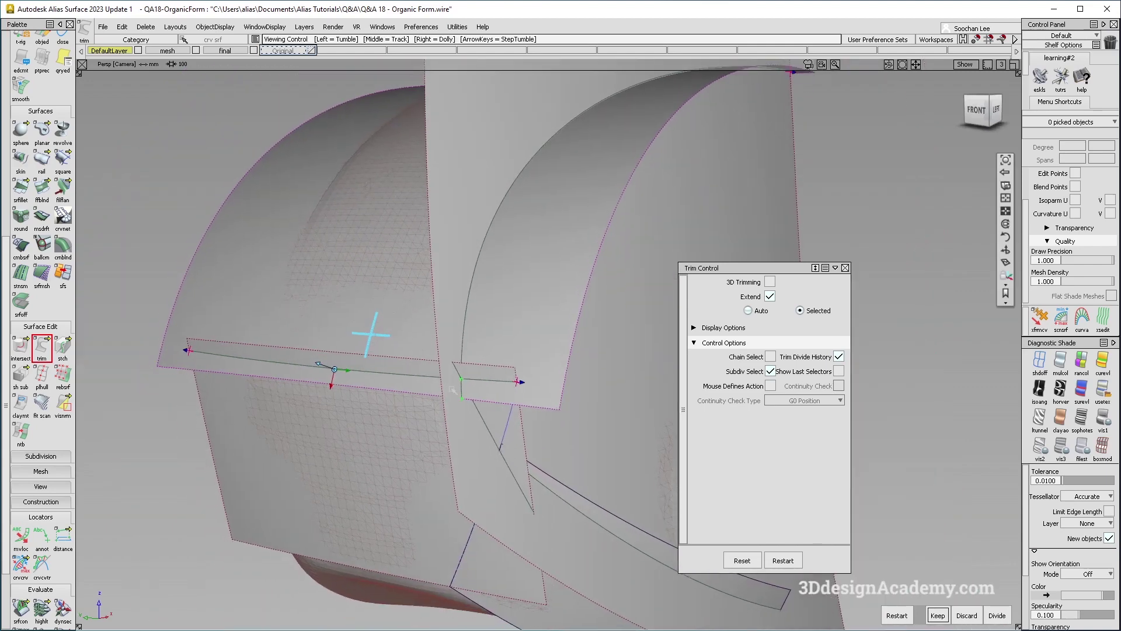
left_click(516, 383)
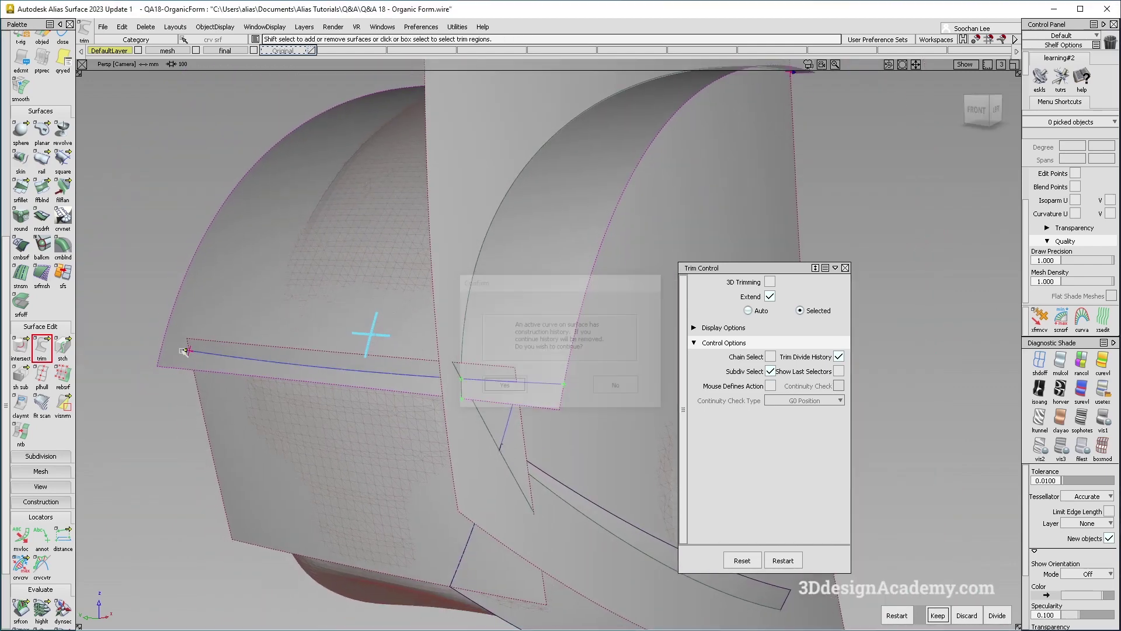
key("space")
left_click_drag(342, 363, 368, 396, "alt+shift")
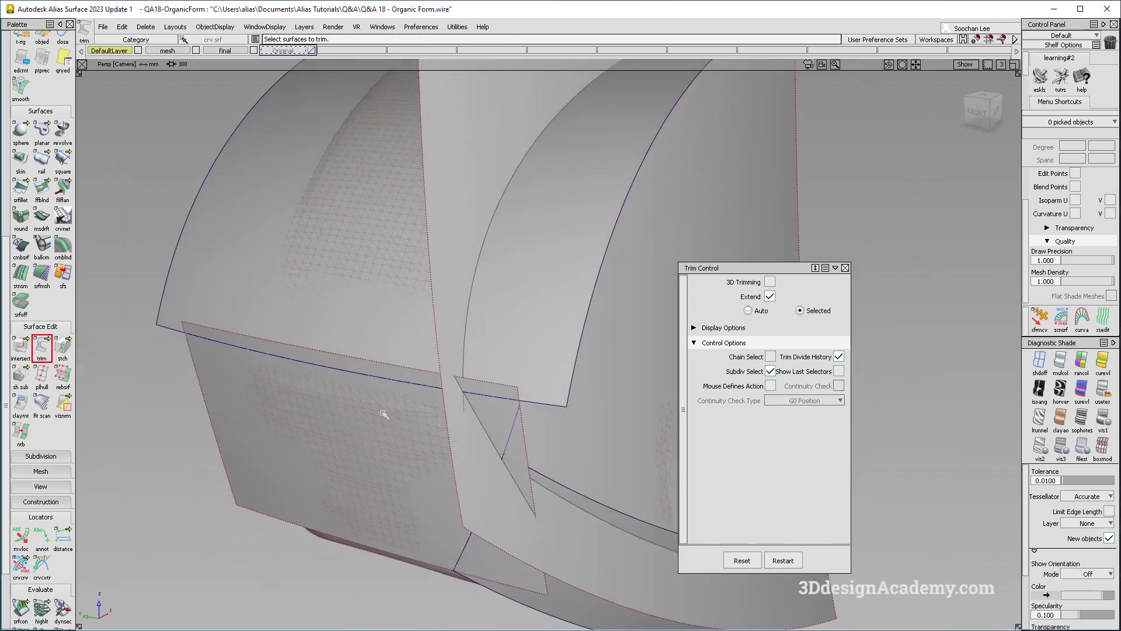
Step: Trim the excess off the lower front surface and the lower side surface along their intersection curves
left_click(308, 373)
key("space")
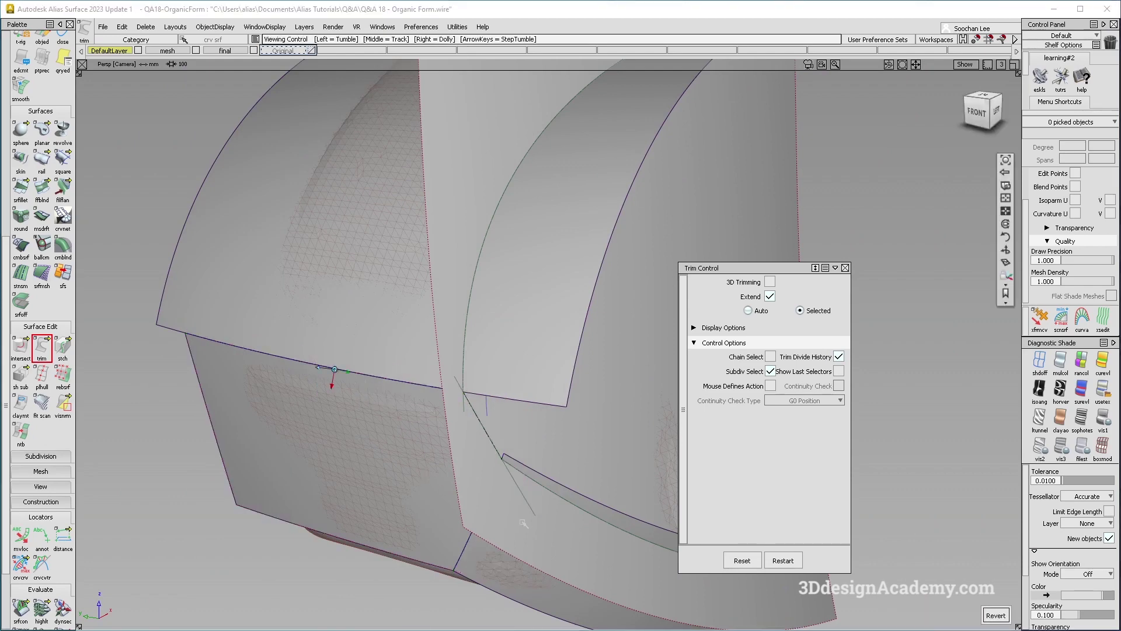
middle_click_drag(321, 386, 245, 237, "alt+shift")
left_click(508, 477)
key("space")
middle_click_drag(560, 357, 407, 373, "alt+shift")
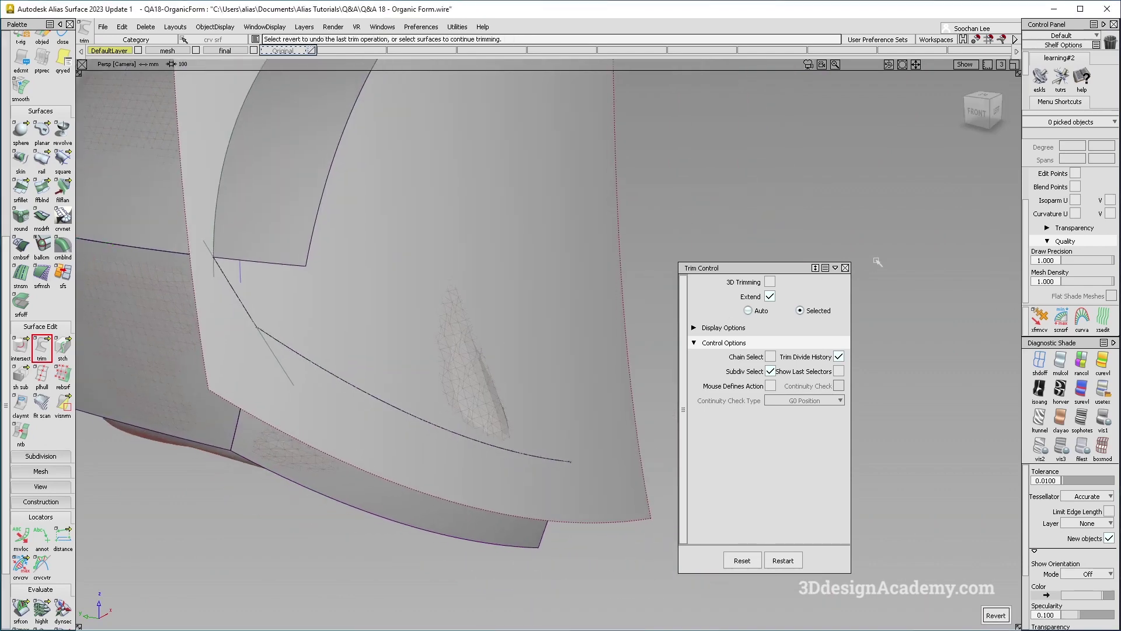
left_click(845, 268)
right_click_drag(399, 251, 495, 303, "alt+shift")
left_click(425, 249)
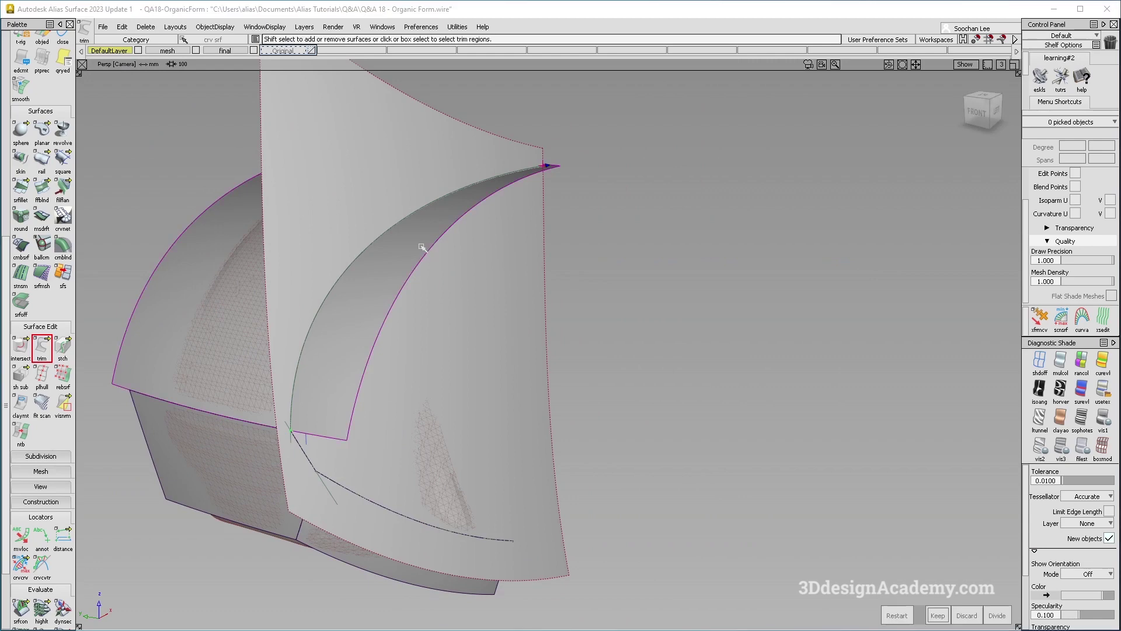
left_click_drag(549, 146, 538, 156, "alt+shift")
middle_click_drag(474, 200, 494, 258, "alt+shift")
left_click_drag(426, 340, 331, 133, "ctrl+shift")
Step: Extend the upper end of the intersection curve on the upper front surface out to that surface's rear edge
scroll(68, 70, "up", 3)
left_click(64, 119)
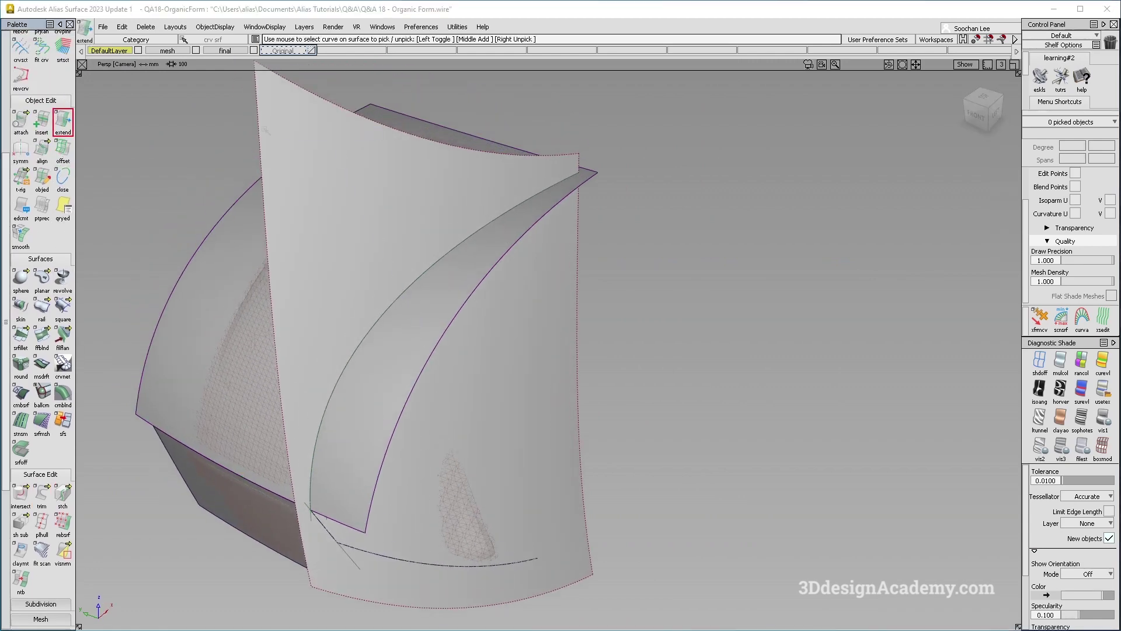
left_click(517, 146)
left_click_drag(573, 179, 593, 172)
mouse_move(496, 164)
left_mouse_down("alt+shift")
mouse_move(445, 187)
mouse_move(467, 234)
left_mouse_up("alt+shift")
left_click_drag(472, 263, 472, 166, "ctrl+shift")
left_click_drag(503, 307, 478, 275, "alt+shift")
middle_click_drag(479, 274, 475, 298, "alt+shift")
left_click_drag(475, 299, 508, 455, "alt+shift")
Step: Turn off the diagnostic shading, examine the surface boundaries against the reference mesh, and restore multi-color shading
left_click(1040, 361)
left_click_drag(593, 383, 486, 547, "alt+shift")
left_click_drag(615, 169, 444, 193, "alt+shift")
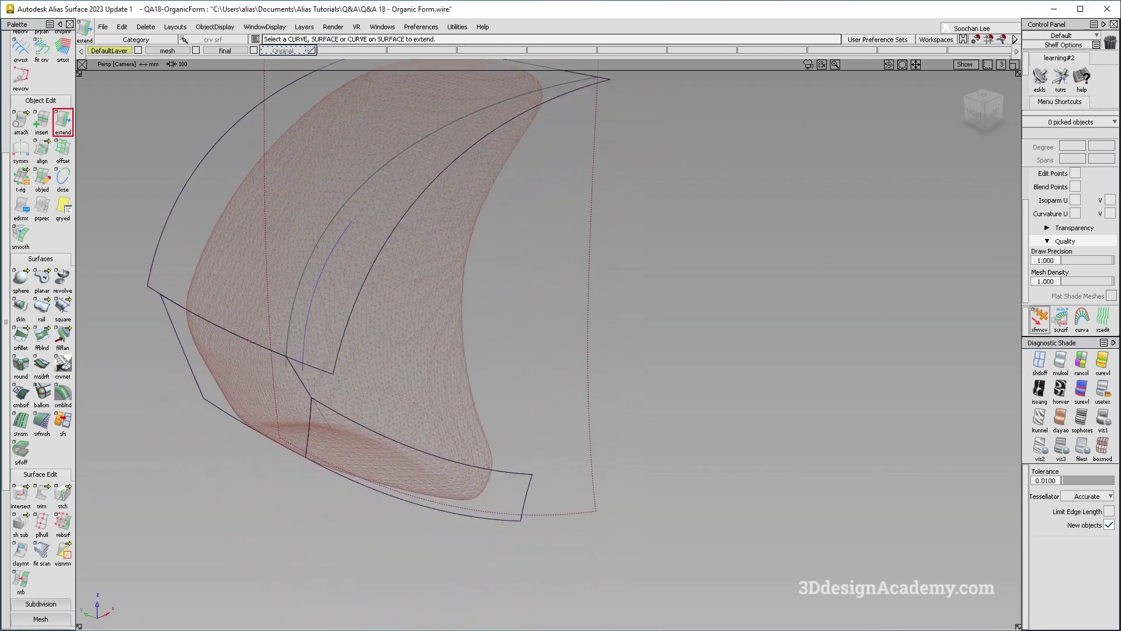
left_click(1060, 363)
mouse_move(310, 270)
left_mouse_down("alt+shift")
mouse_move(292, 280)
mouse_move(22, 78)
left_mouse_up("alt+shift")
Step: Draw an edit point curve from the upper rear corner of the side surface down to its lower intersection curve
scroll(41, 175, "up", 4)
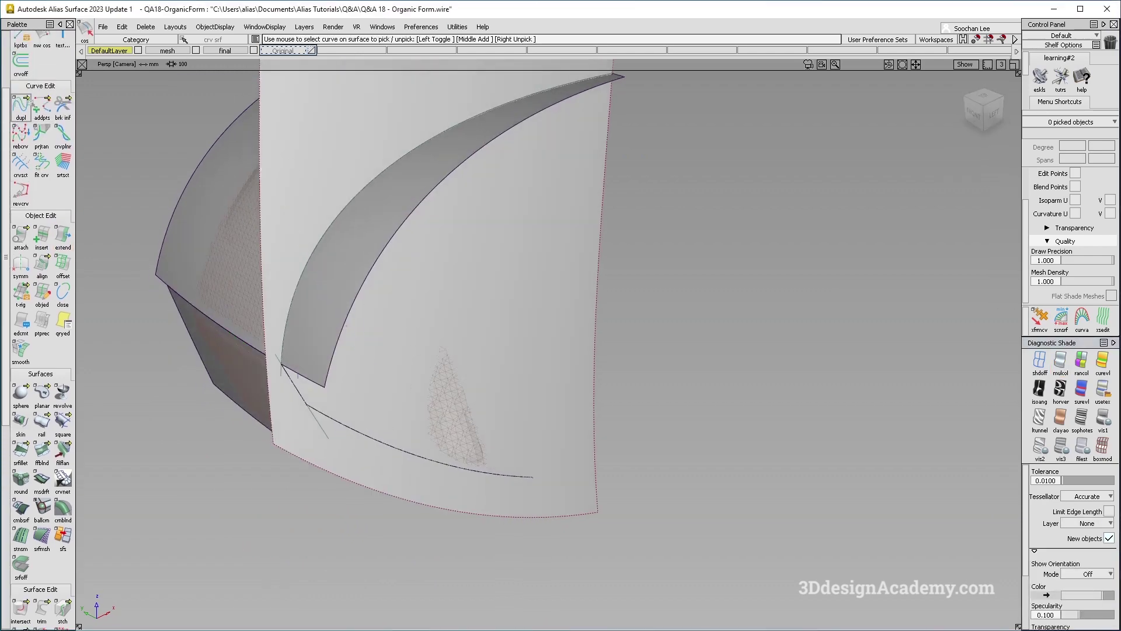
left_click(42, 66)
middle_click_drag(559, 183, 560, 189, "alt+shift")
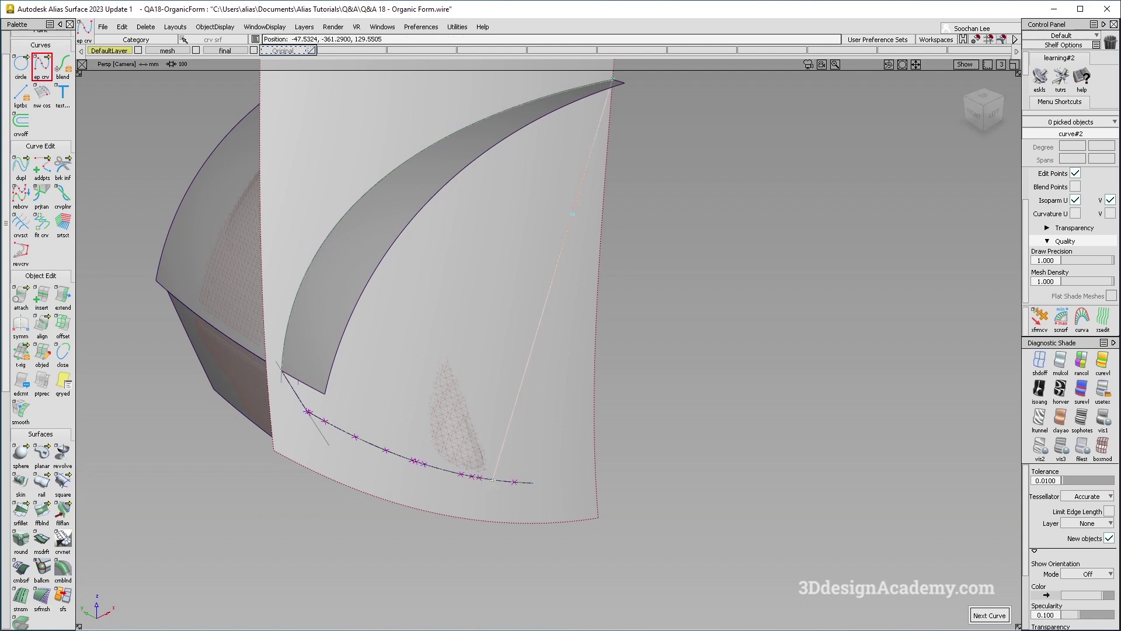
Step: Project the edit point curve onto the side surface along the Y vector and delete the source curve
scroll(20, 547, "down", 4)
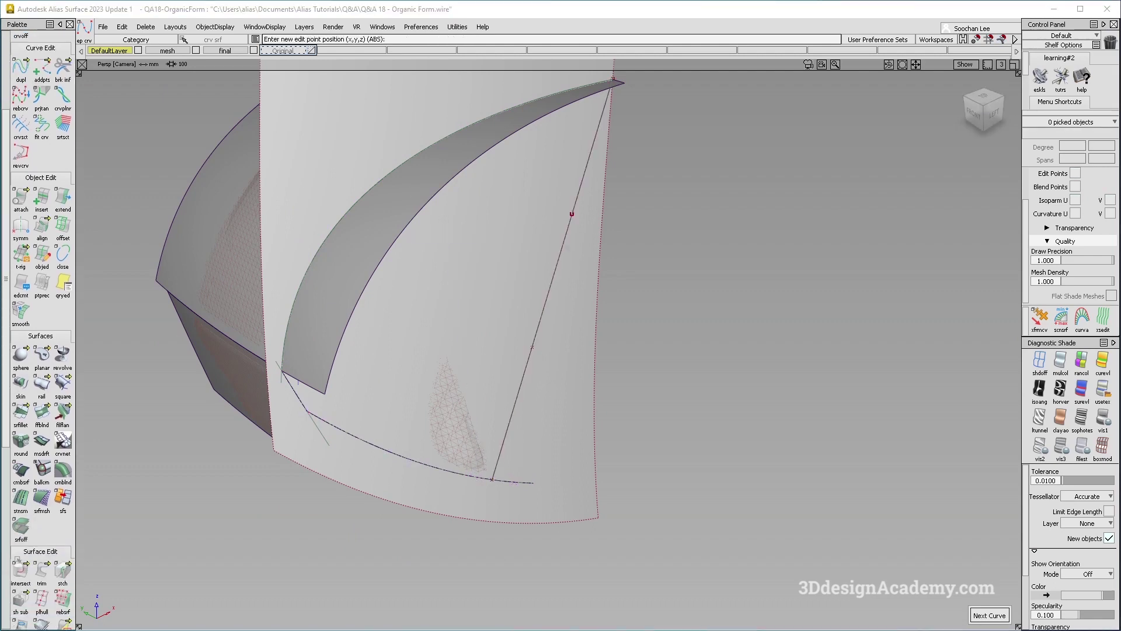
left_click(42, 547)
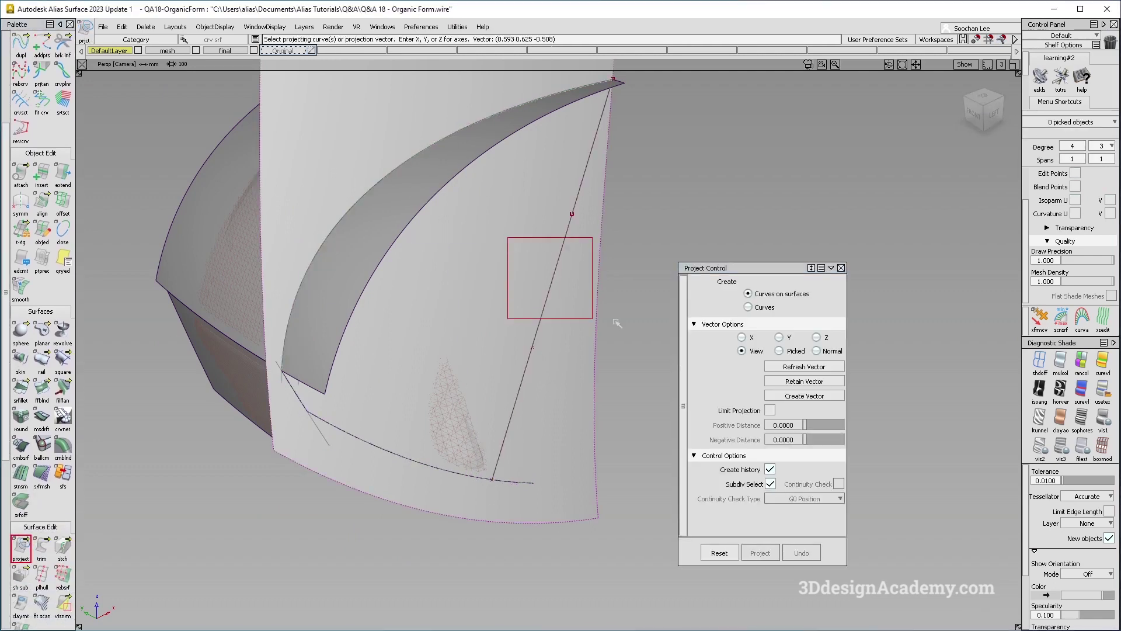
left_click(789, 338)
left_click_drag(584, 274, 558, 268, "alt+shift")
left_click_drag(559, 268, 559, 236, "ctrl+shift")
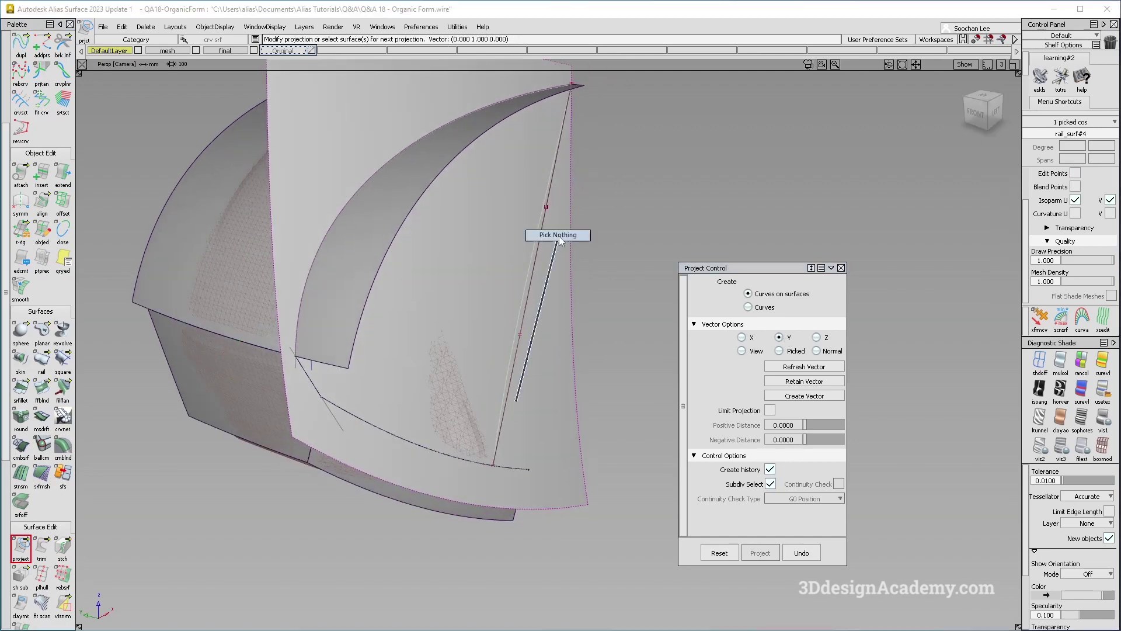
key("Delete")
mouse_move(481, 276)
left_mouse_down("alt+shift")
mouse_move(432, 234)
mouse_move(486, 288)
left_mouse_up("alt+shift")
left_click(423, 267)
middle_click_drag(483, 238, 491, 280, "alt+shift")
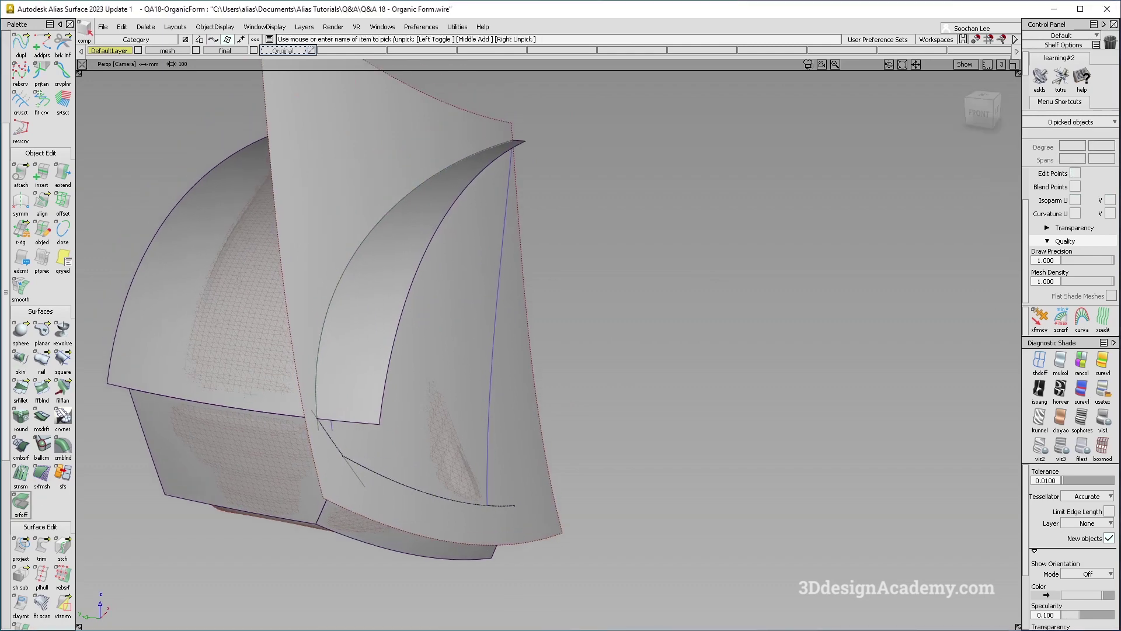
Step: Trim the side surface to the region enclosed by its curves, and trim the upper front surface's overhang beyond it
left_click(21, 548)
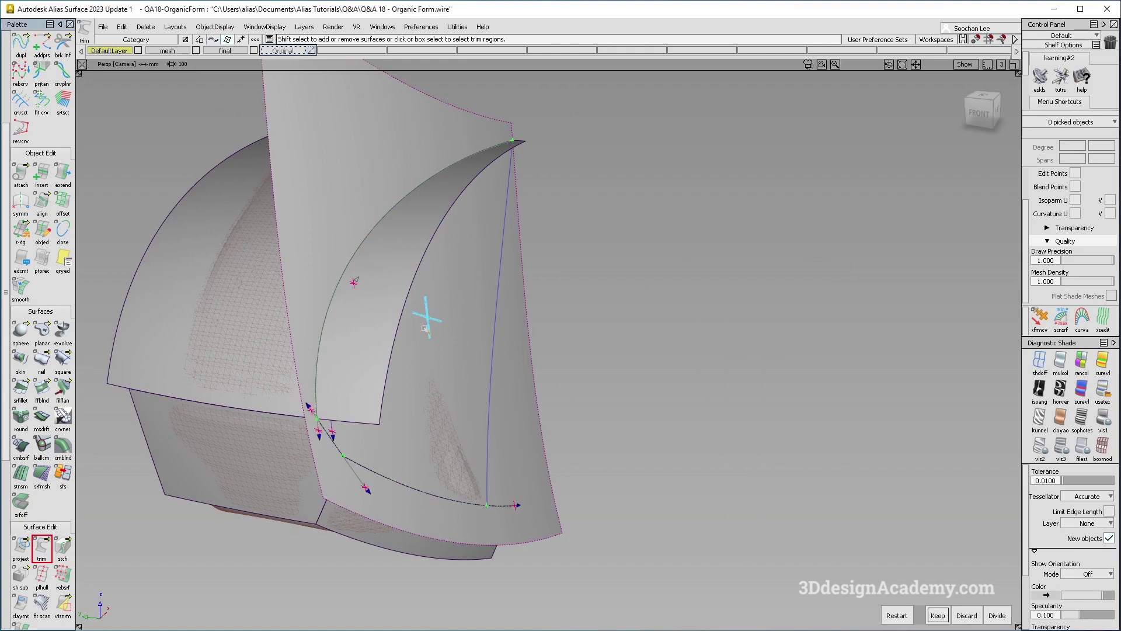
left_click(425, 316)
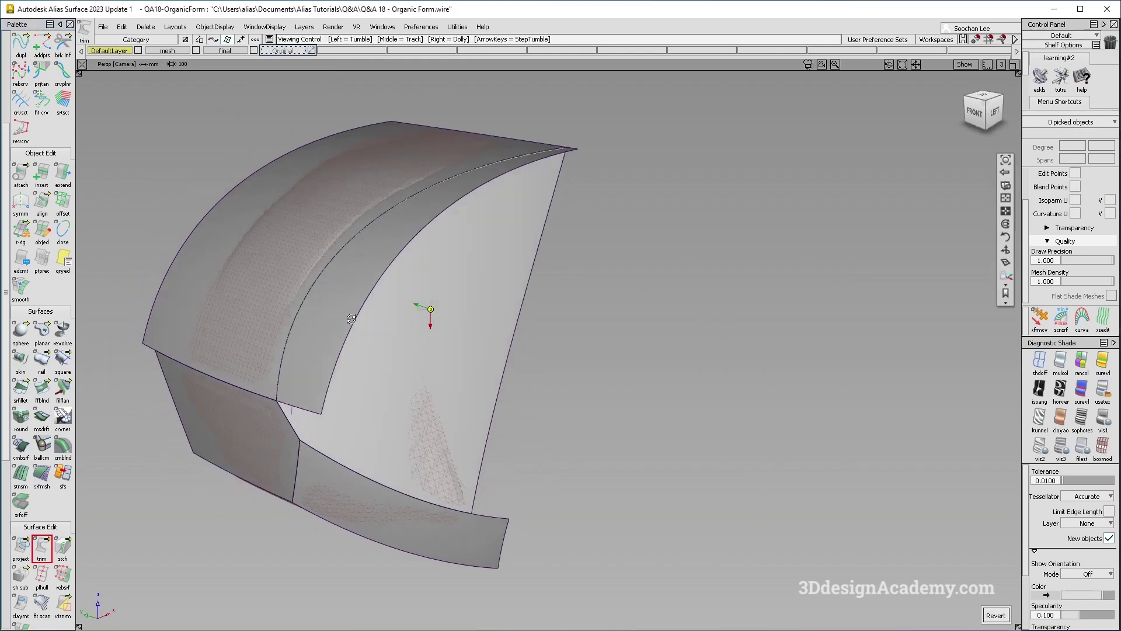
left_click(453, 153)
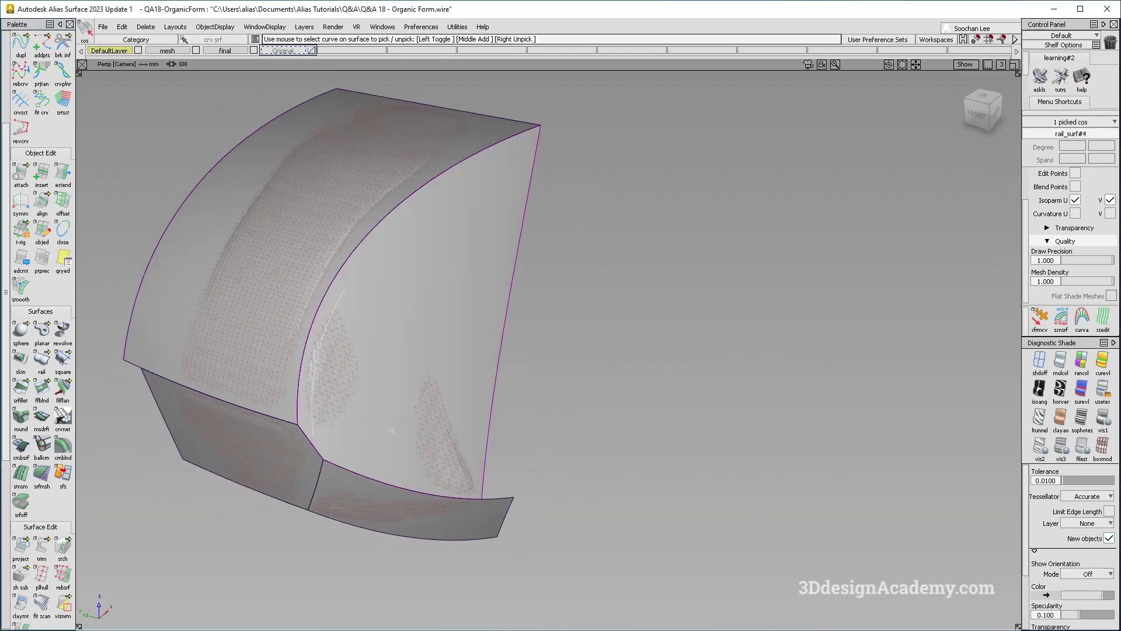
Step: Delete the leftover curve on the side surface
key("Delete")
left_click_drag(391, 430, 368, 482, "alt+shift")
middle_click_drag(402, 372, 468, 413, "alt+shift")
left_click_drag(467, 413, 442, 317, "alt+shift")
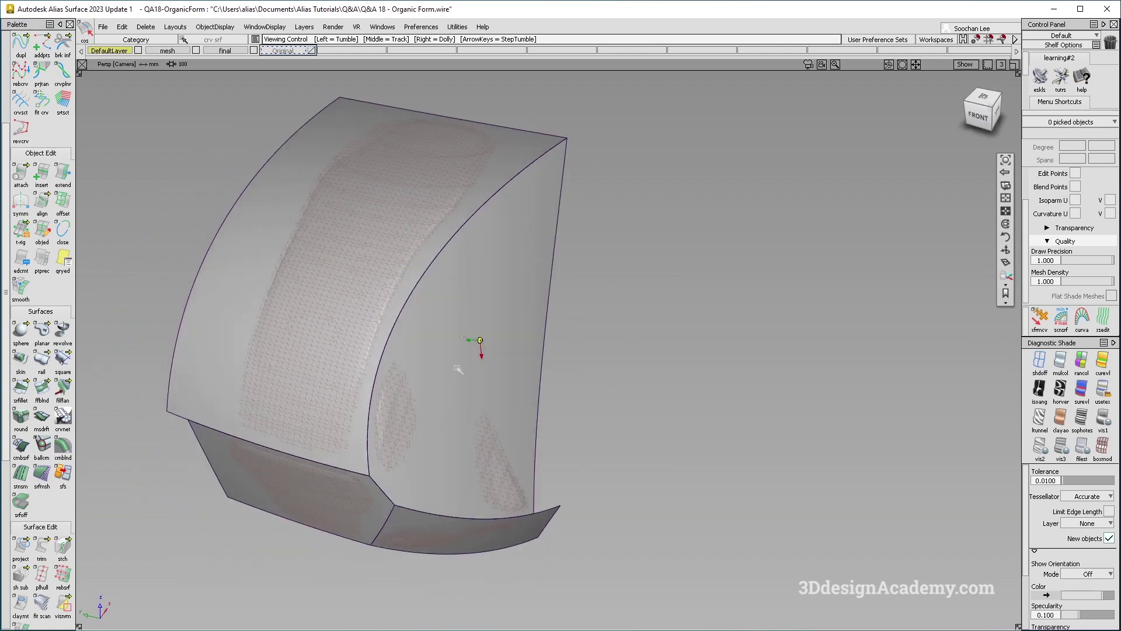
middle_click_drag(413, 413, 501, 423, "alt+shift")
right_click_drag(500, 422, 470, 423, "alt+shift")
mouse_move(474, 370)
left_mouse_down("alt+shift")
mouse_move(514, 525)
mouse_move(518, 470)
left_mouse_up("alt+shift")
Step: Select all four trimmed surfaces, delete their construction history, and clear the selection
left_click_drag(518, 383, 620, 247, "ctrl+shift")
left_click_drag(722, 592, 401, 214)
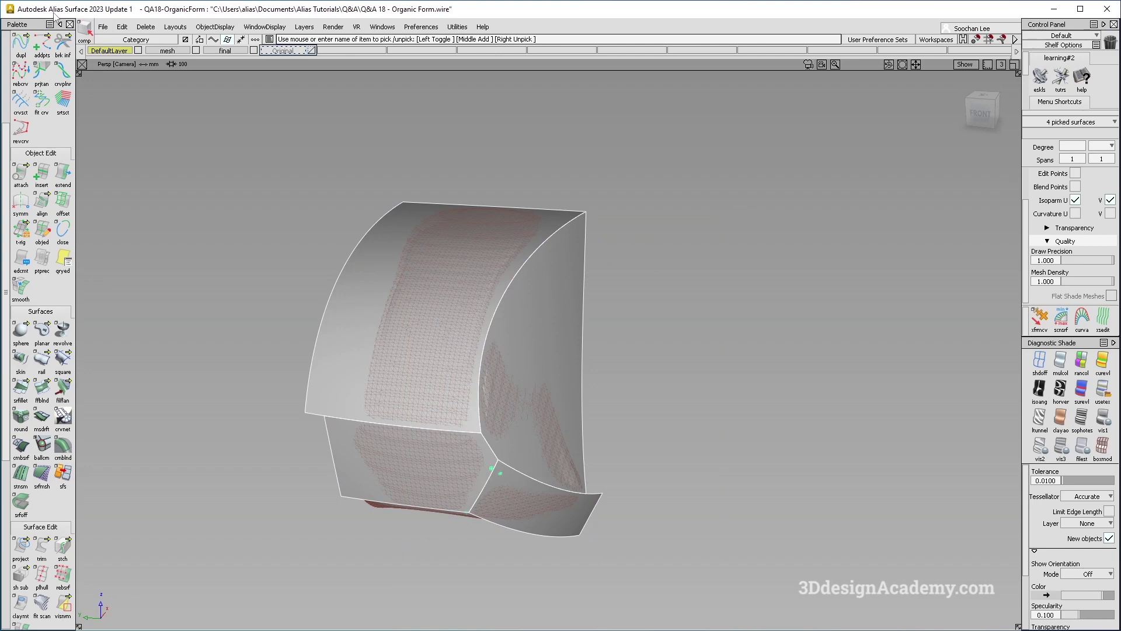
left_click(137, 27)
left_click(155, 55)
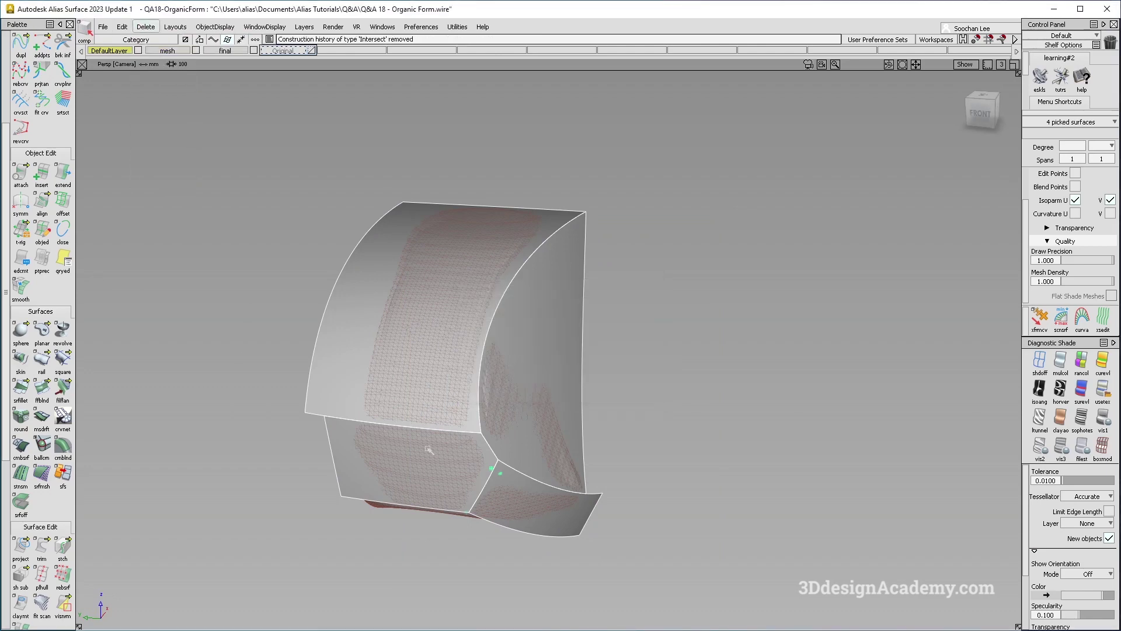
right_click_drag(499, 492, 529, 490, "alt+shift")
mouse_move(514, 485)
left_mouse_down("alt+shift")
mouse_move(434, 423)
mouse_move(368, 200)
left_mouse_up("alt+shift")
left_click_drag(195, 396, 130, 172, "ctrl+shift")
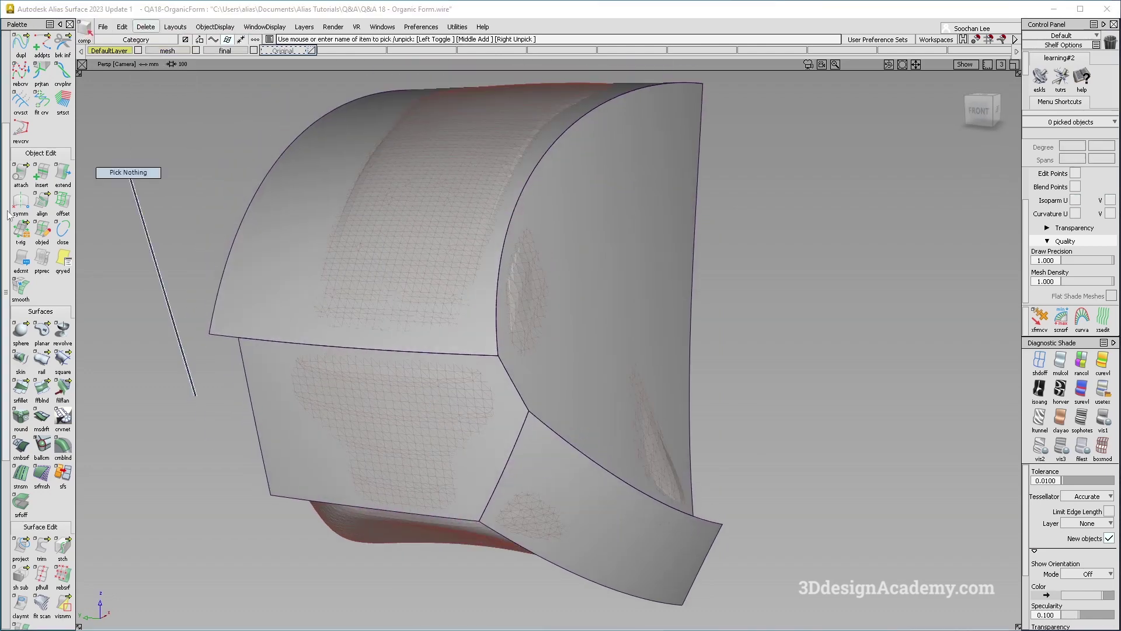
Step: Set the surface fillet's chordal length to 80 mm and try selecting the upper and lower front surfaces as fillet inputs
double_click(20, 390)
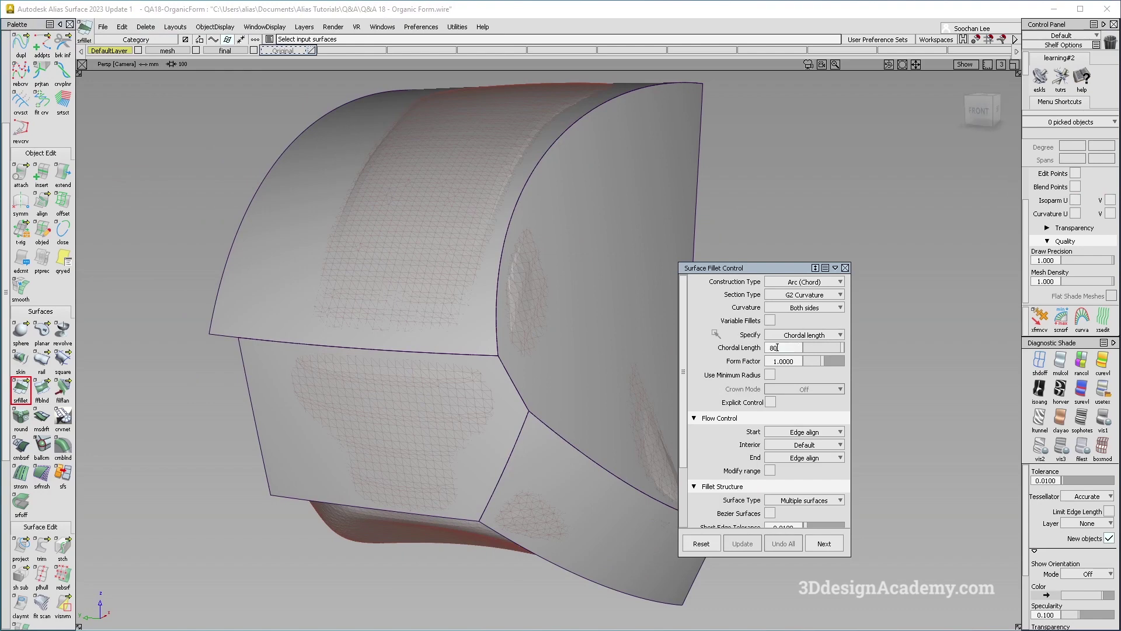
left_click(447, 327)
left_click(447, 370)
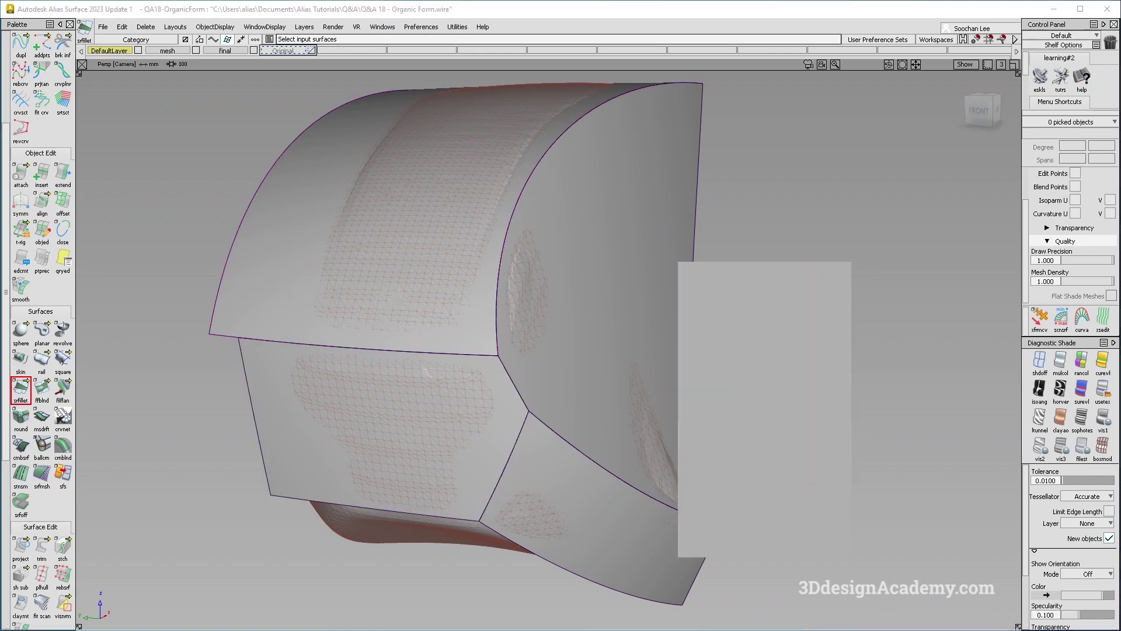
left_click_drag(433, 496, 385, 131, "alt+shift")
right_click_drag(477, 327, 500, 483, "alt+shift")
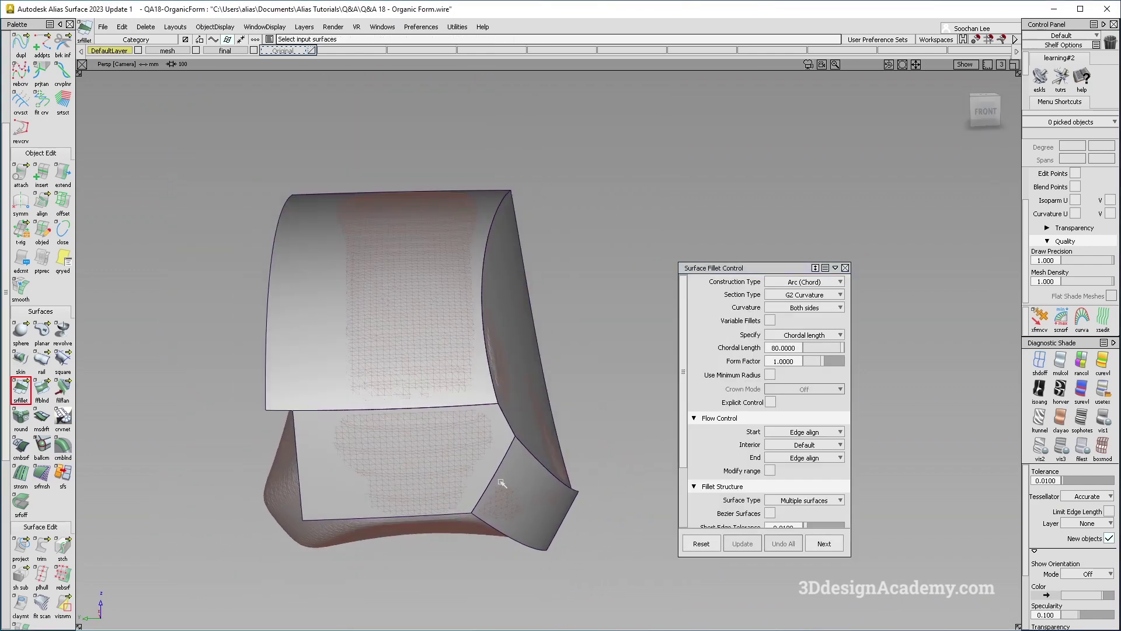
Step: In the top view, draw a straight edit point curve along the X axis, spanning past both sides of the form
key("F5")
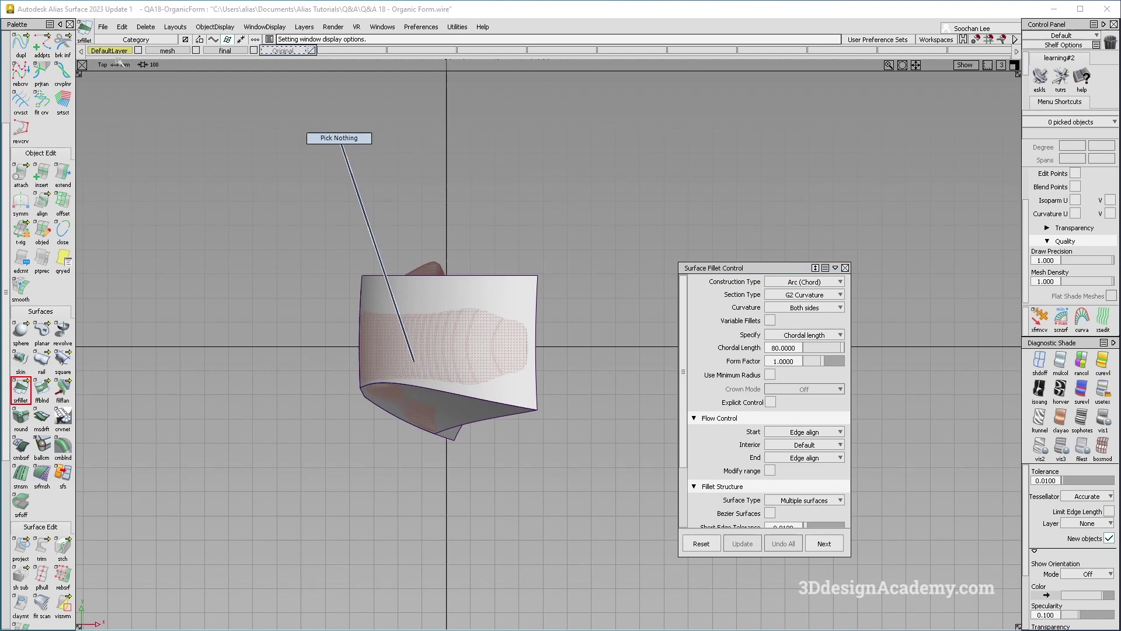
scroll(44, 76, "up", 3)
left_click(44, 75)
left_click(301, 346)
left_click(667, 347)
scroll(59, 494, "down", 3)
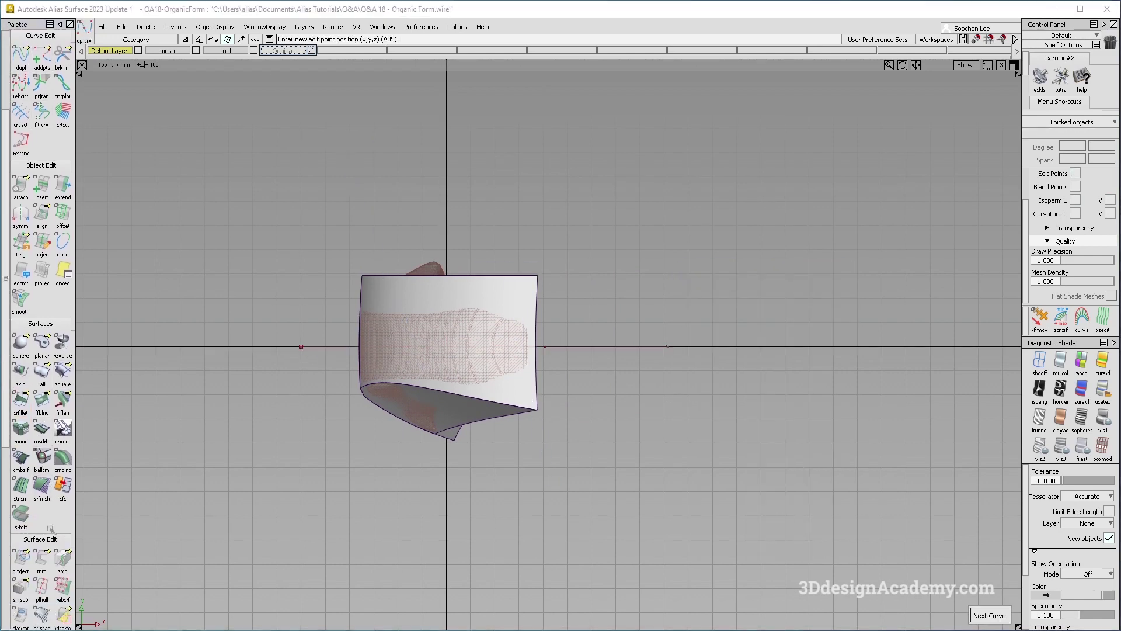
Step: Project the straight curve onto the upper and lower front surfaces and trim both to the half adjoining the side surface
left_click(21, 546)
left_click(396, 348)
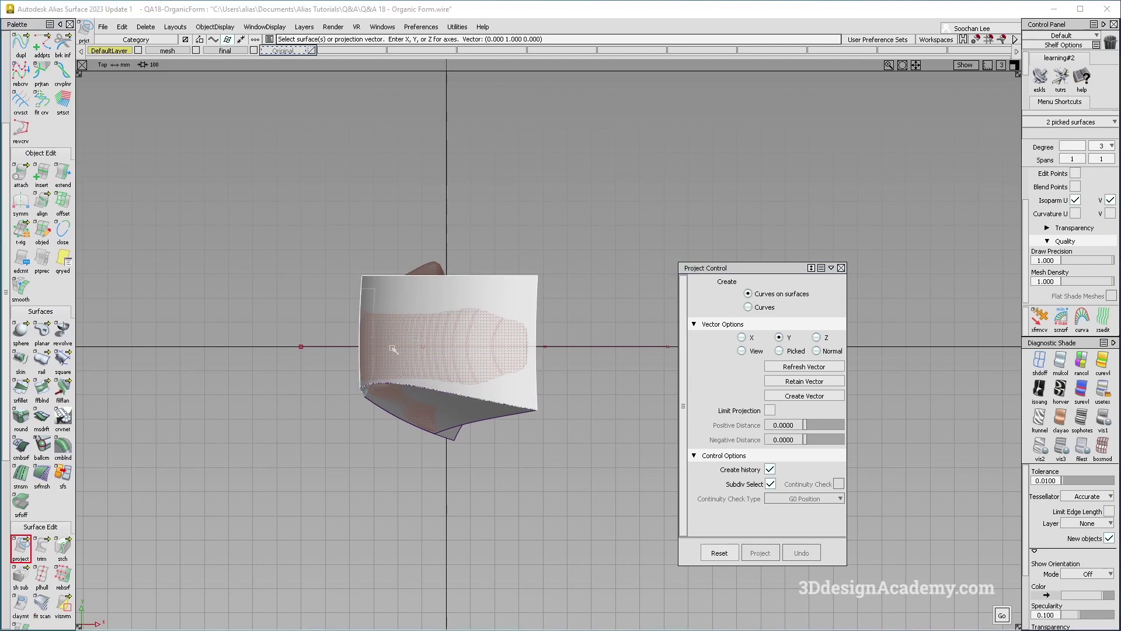
left_click(337, 348)
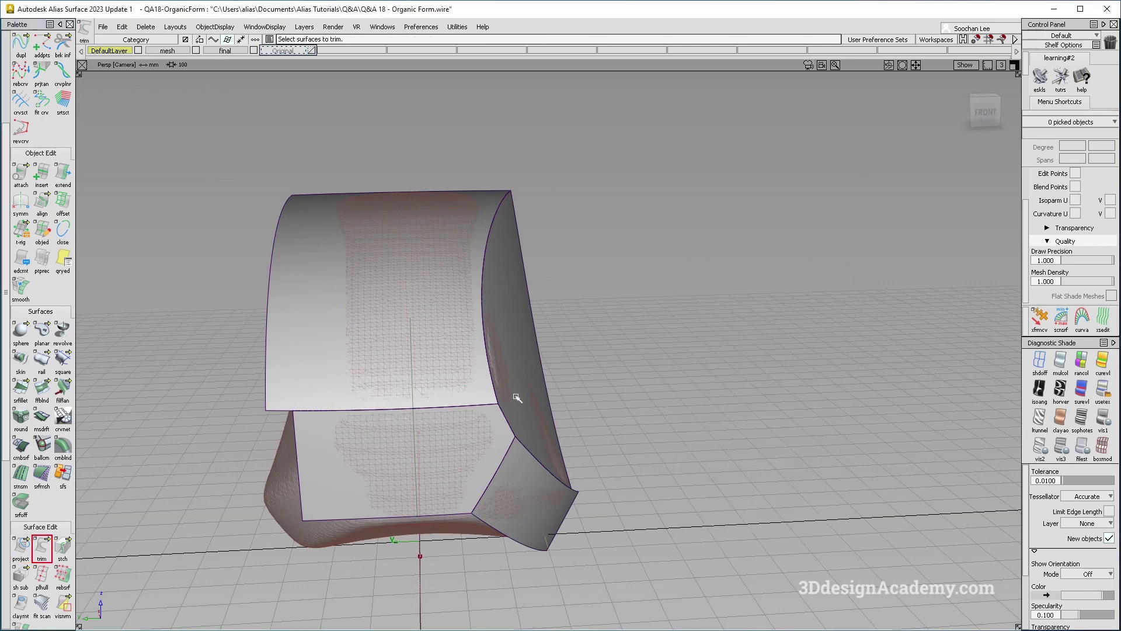
left_click(479, 379)
left_click_drag(501, 379, 468, 408, "alt+shift")
left_click(451, 404)
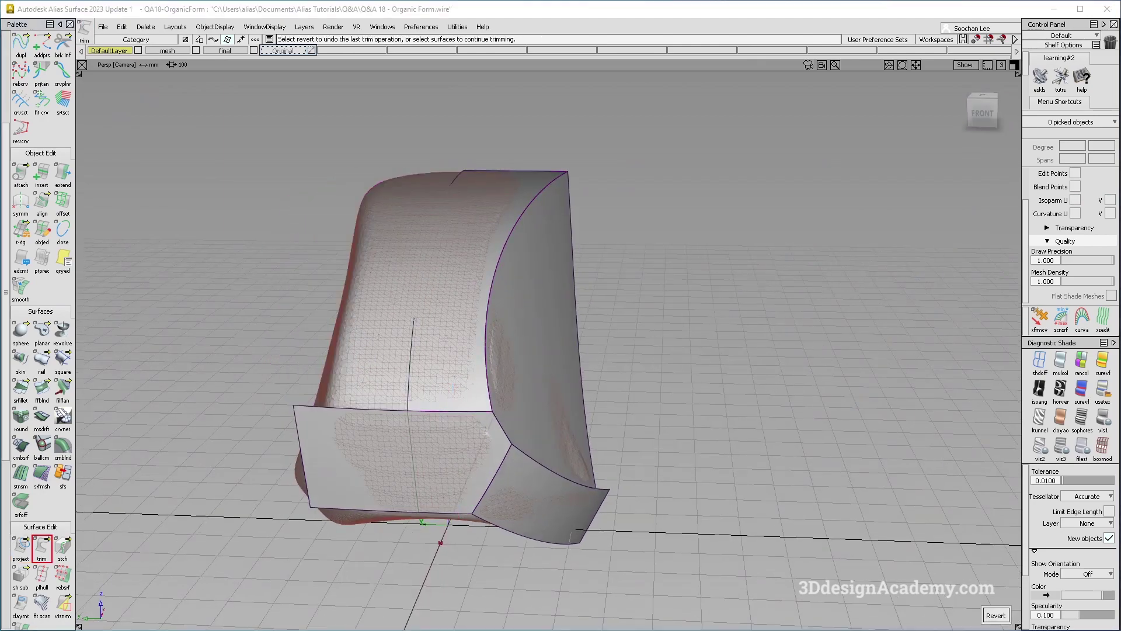
left_click_drag(453, 408, 467, 439, "alt+shift")
Step: Delete the construction history of the trimmed surfaces and clear the selection
right_click_drag(466, 439, 551, 328, "alt+shift")
left_click_drag(551, 328, 303, 5, "ctrl+shift")
left_click(146, 27)
left_click(150, 55)
left_click_drag(591, 229, 523, 266)
right_click_drag(548, 242, 521, 283, "ctrl+shift")
left_click_drag(520, 283, 530, 417, "alt+shift")
right_click_drag(530, 417, 481, 428, "ctrl+shift")
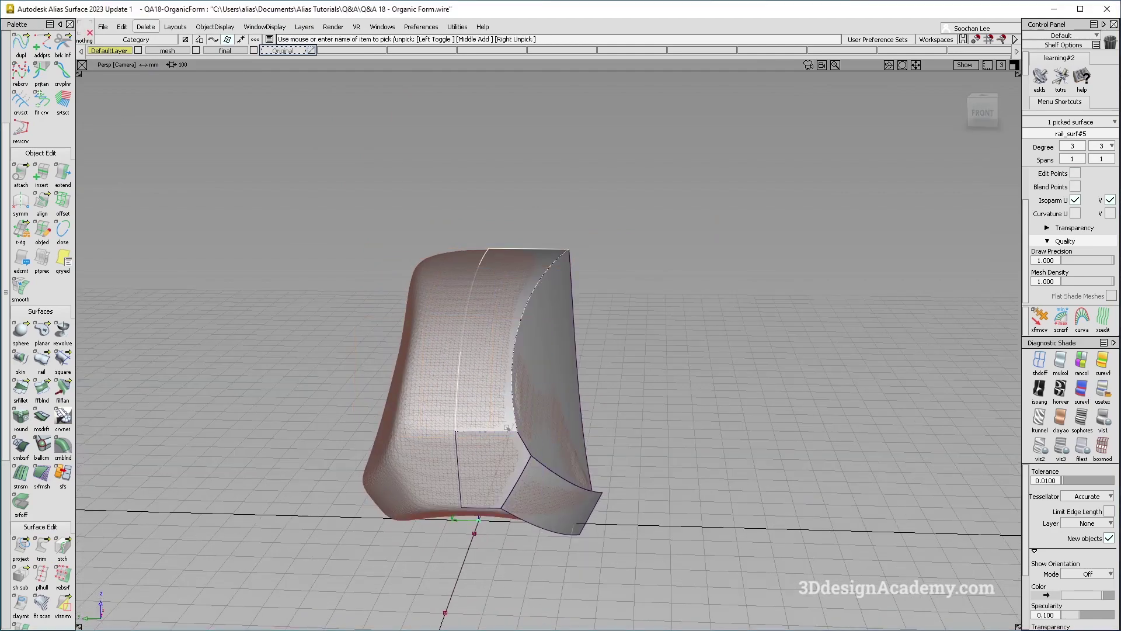
scroll(496, 422, "up", 3)
left_click_drag(454, 411, 502, 350, "alt+shift")
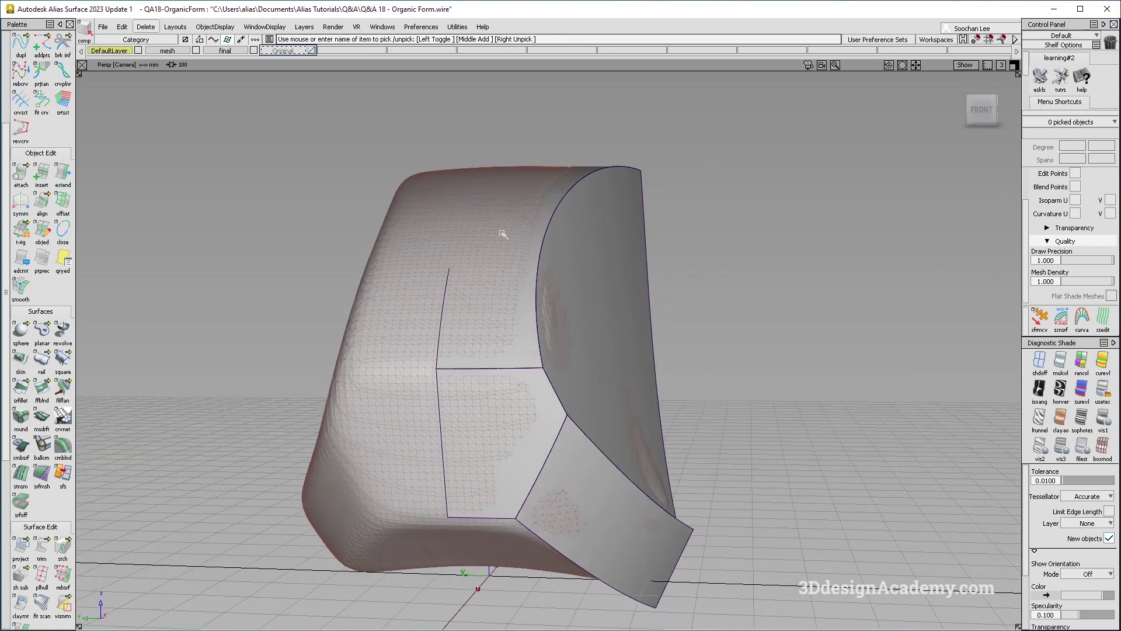
left_click_drag(501, 350, 456, 308, "alt+shift")
Step: Build an 80 mm chordal G2 surface fillet between the upper and lower front surfaces
double_click(26, 382)
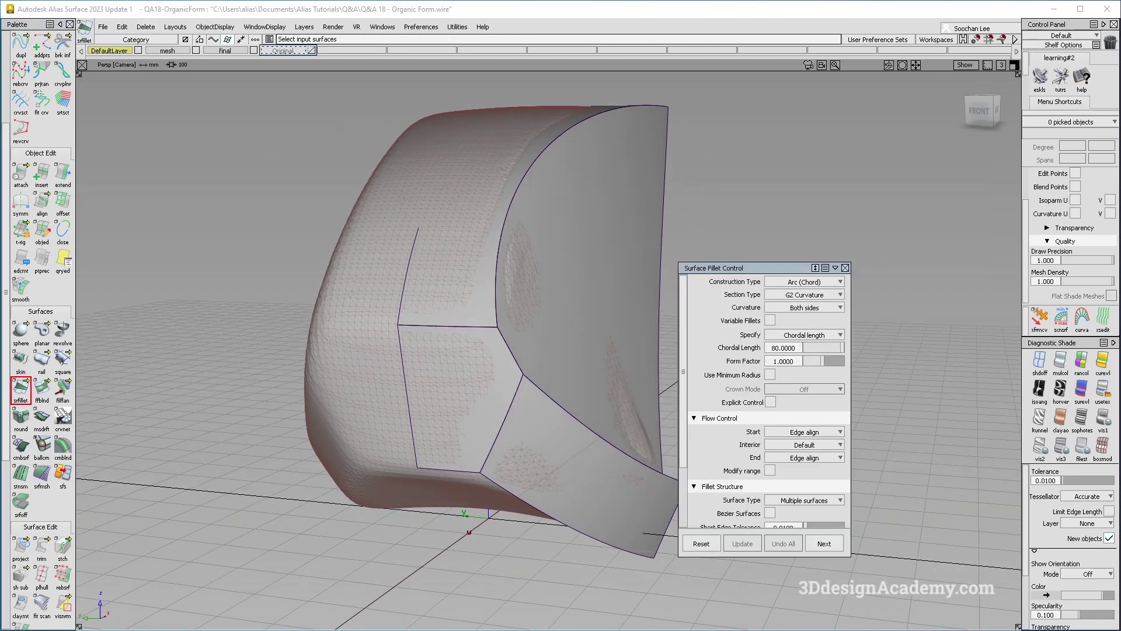
left_click(455, 292)
left_click(467, 362)
right_click_drag(490, 345, 531, 346, "alt+shift")
left_click_drag(490, 346, 520, 345, "alt+shift")
Step: Build an 80 mm chordal G2 surface fillet between the lower front and lower corner surfaces, with the start flow set to Connect
left_click(824, 543)
left_click(516, 391)
left_click(547, 425)
key("space")
left_click_drag(546, 403, 452, 481, "alt+shift")
left_click(544, 380)
left_click_drag(574, 415, 506, 370, "alt+shift")
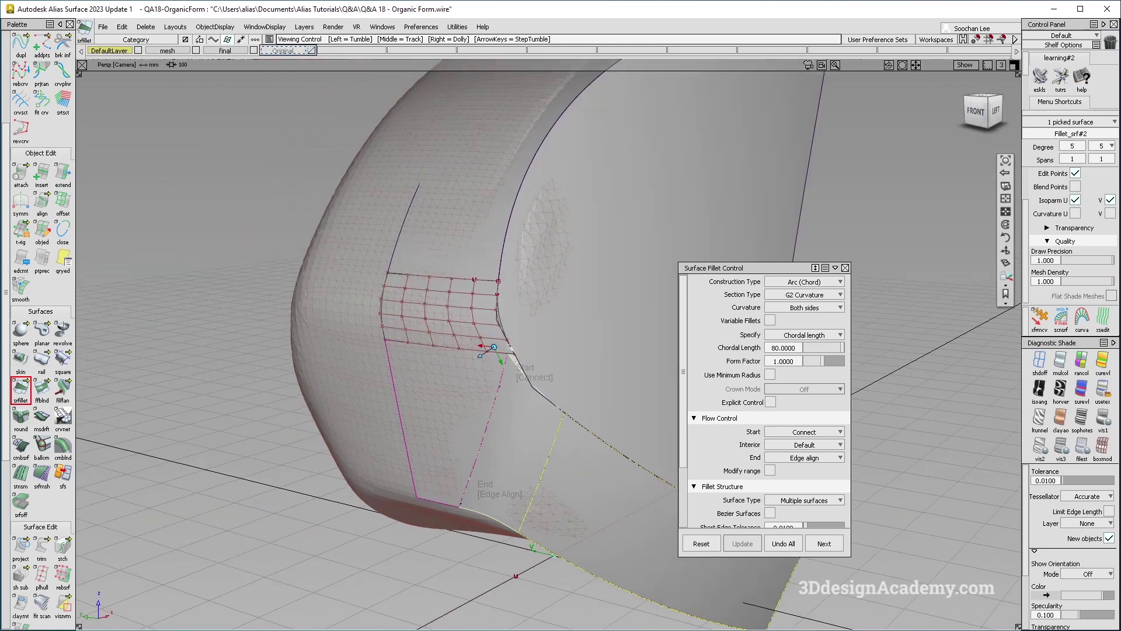
left_click_drag(520, 183, 519, 422, "alt+shift")
right_click_drag(519, 421, 560, 421, "alt+shift")
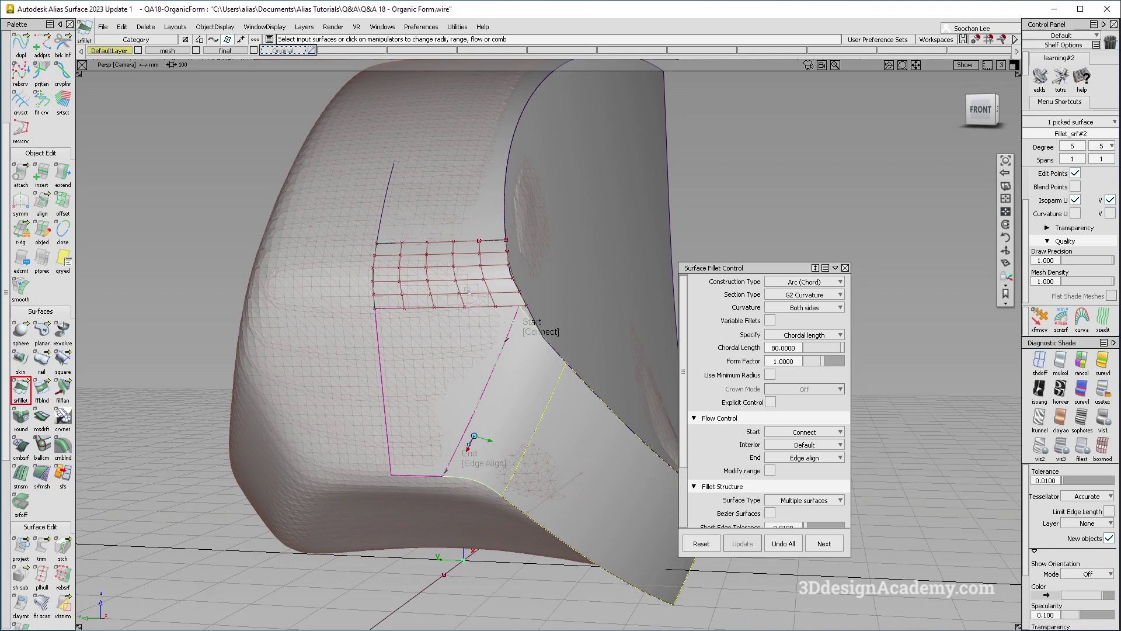
left_click_drag(492, 326, 641, 332, "alt+shift")
left_click_drag(528, 386, 527, 470, "ctrl+shift")
left_click_drag(613, 366, 515, 339, "alt+shift")
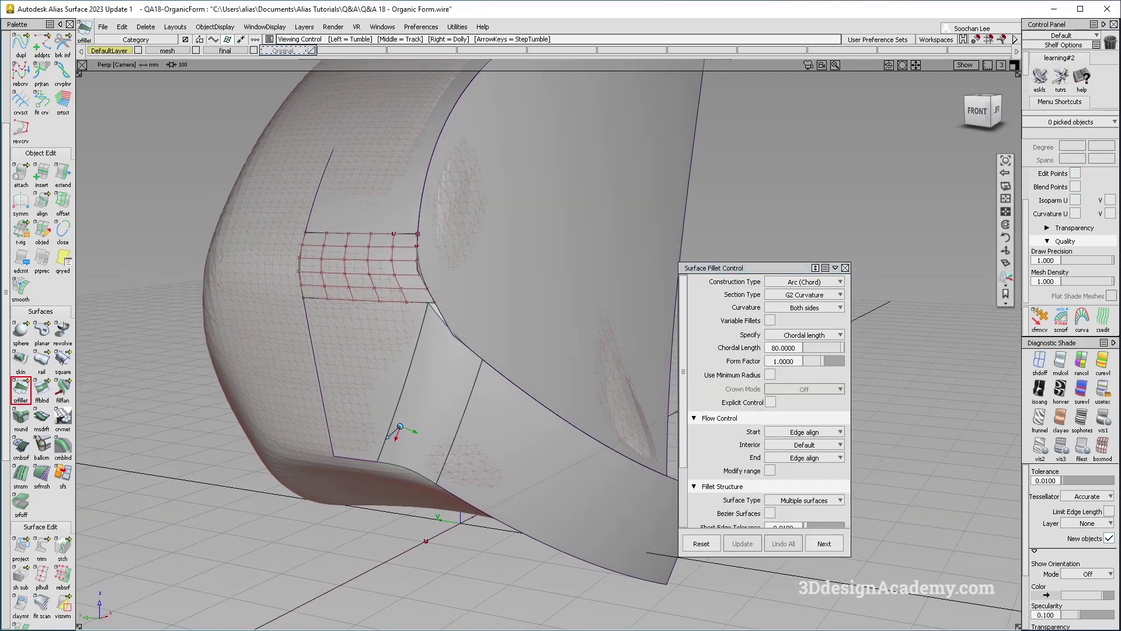
left_click(845, 268)
Step: Insert an isoparm across the lower corner surface at the side surface's rear corner, and trim off the overhang beyond it
right_click_drag(760, 409, 658, 443, "alt+shift")
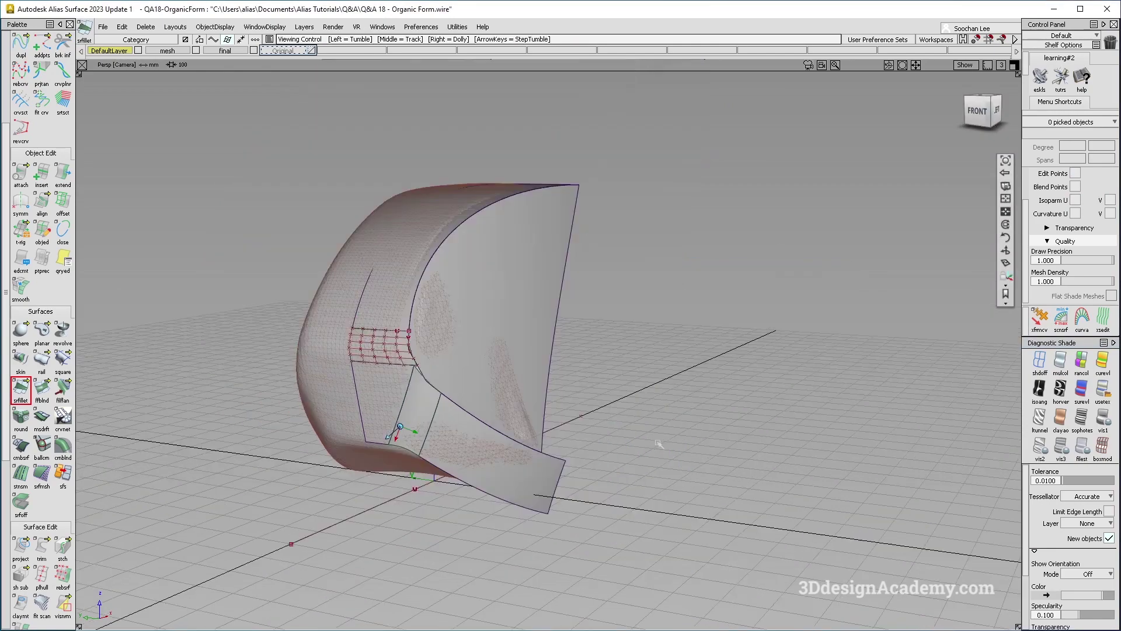
left_click_drag(658, 443, 578, 438, "alt+shift")
right_click_drag(578, 438, 619, 438, "alt+shift")
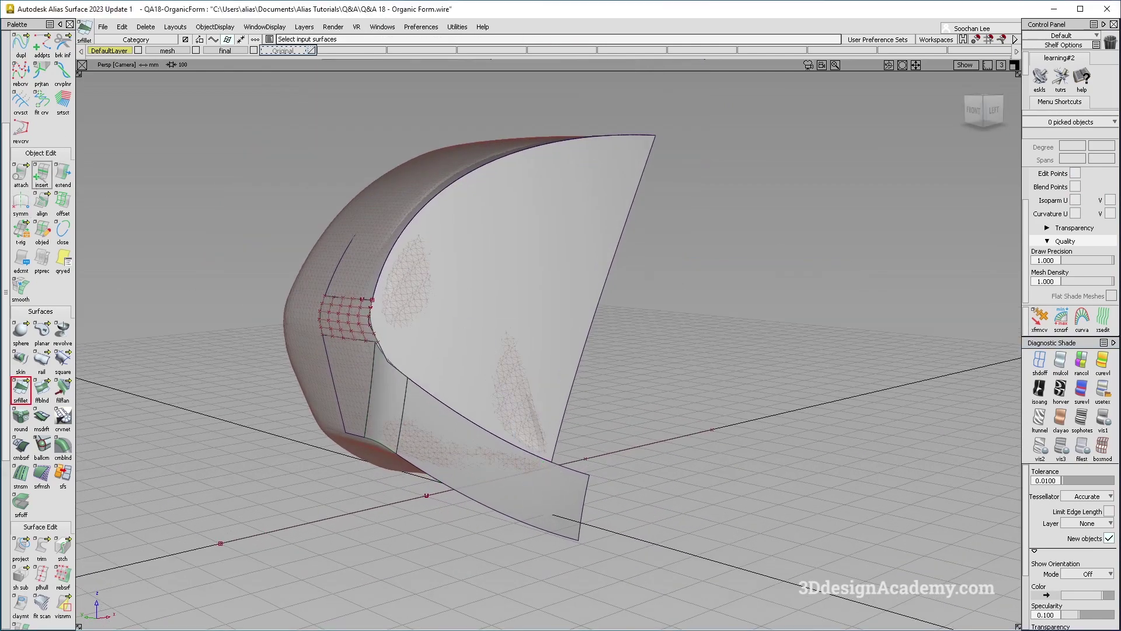
double_click(39, 176)
left_click(633, 392)
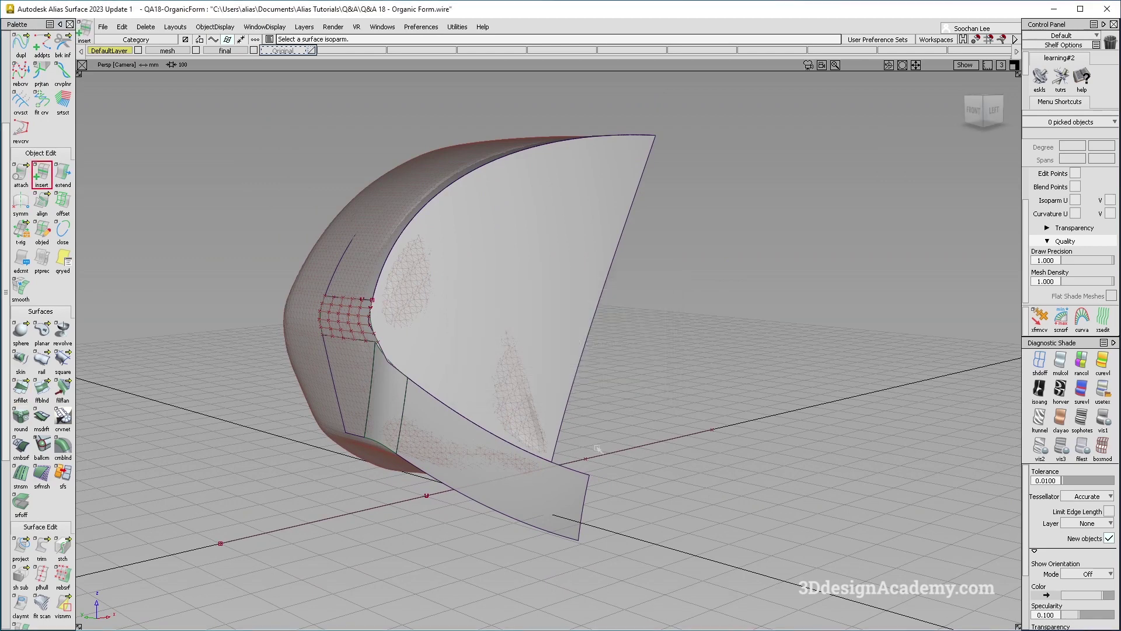
left_click(580, 486)
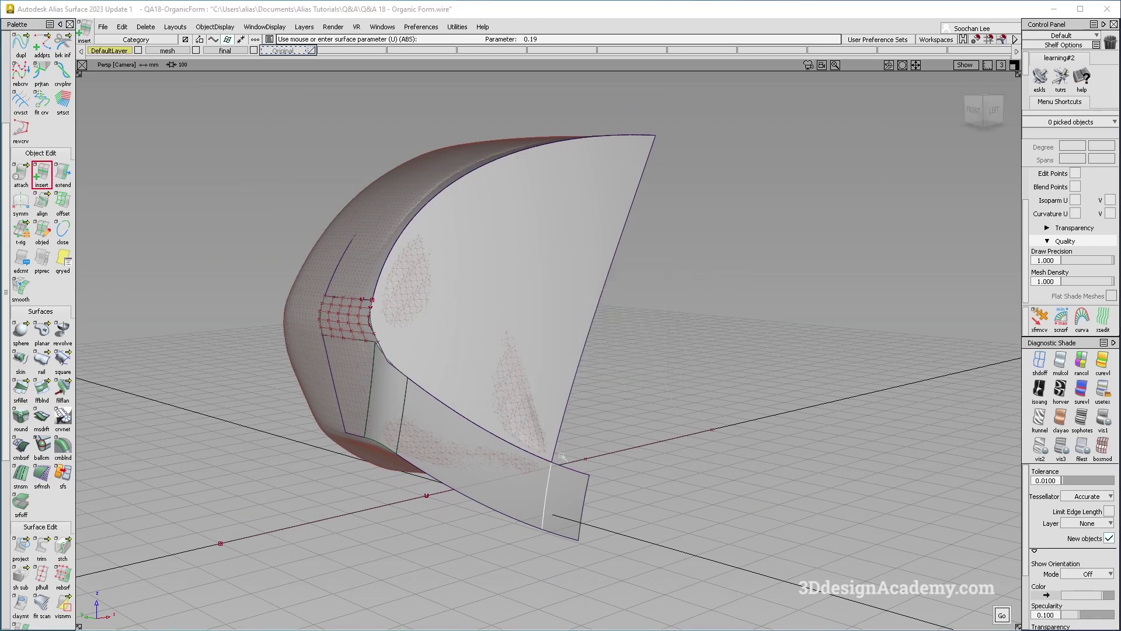
key("space")
left_click(42, 547)
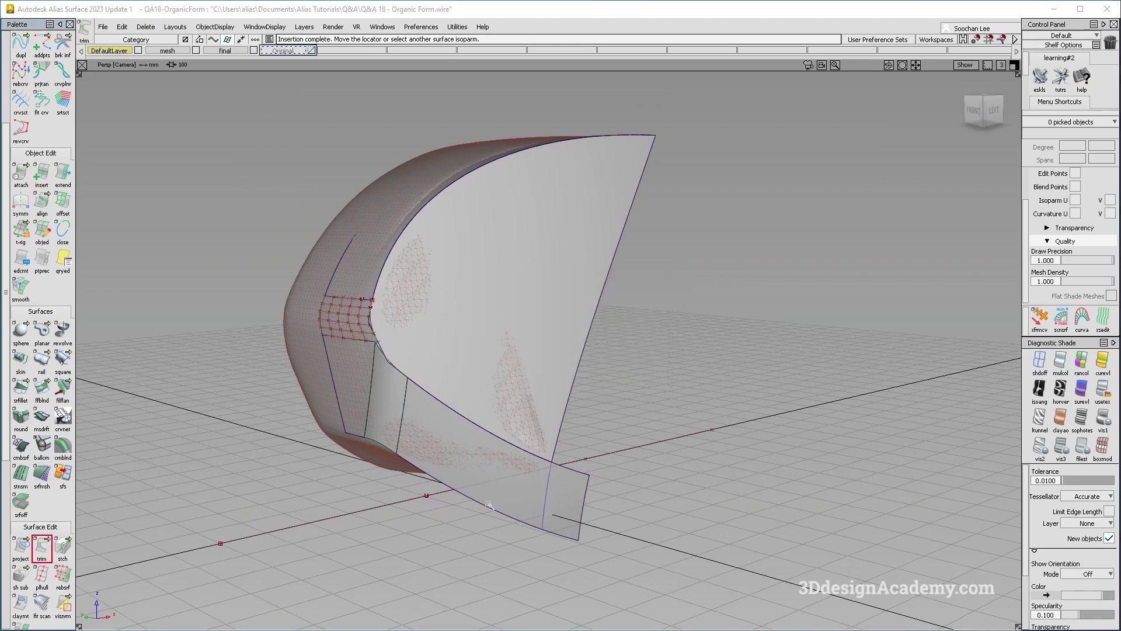
left_click_drag(488, 584, 489, 365, "alt+shift")
Step: Select all the surfaces, delete their construction history, and clear the selection
key("q")
left_click_drag(722, 271, 346, 493)
left_click(138, 26)
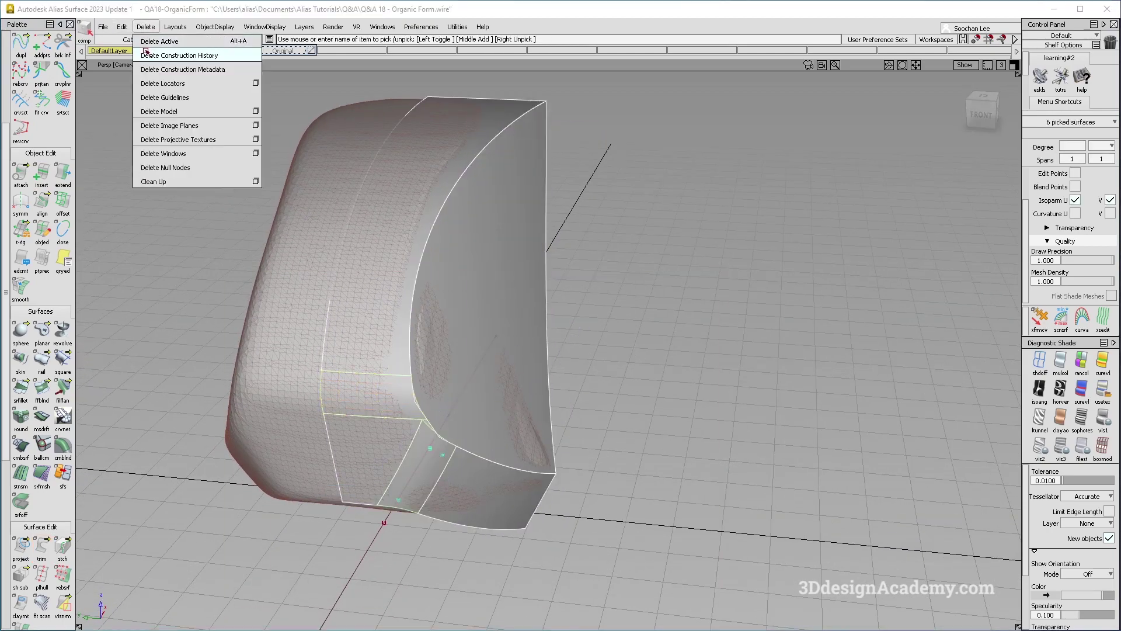
left_click(147, 55)
left_click_drag(458, 389, 392, 416, "alt+shift")
left_click_drag(384, 422, 305, 204, "ctrl+shift")
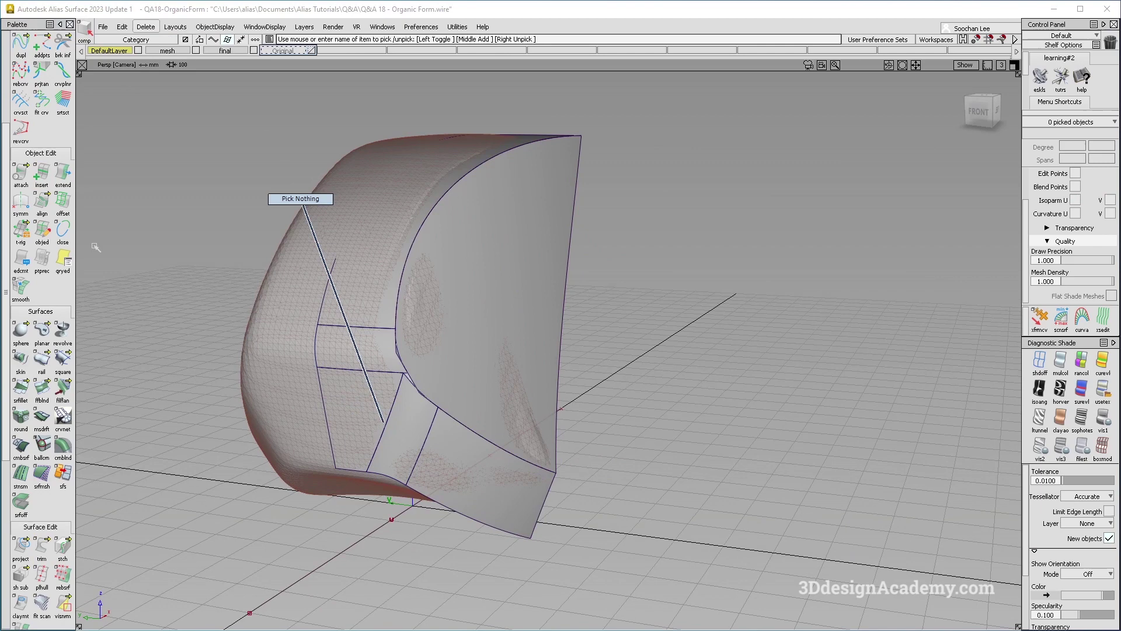
Step: Build a 50 mm chordal G2 surface fillet between the chain of front and corner surfaces and the side surface
left_click(27, 402)
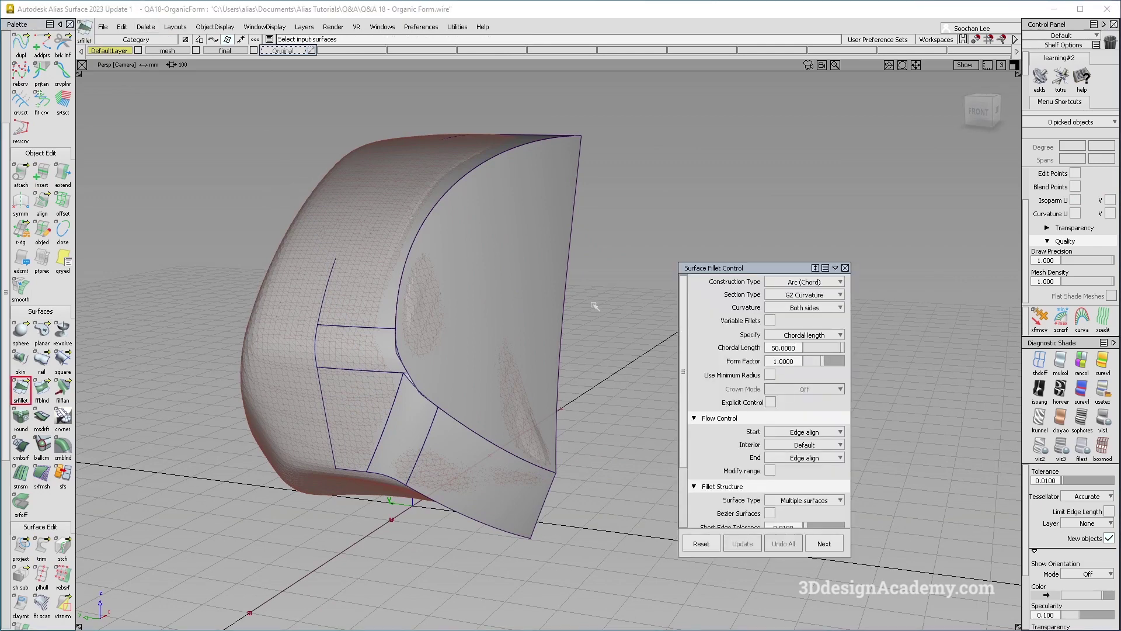
left_click_drag(372, 372, 414, 386, "alt+shift")
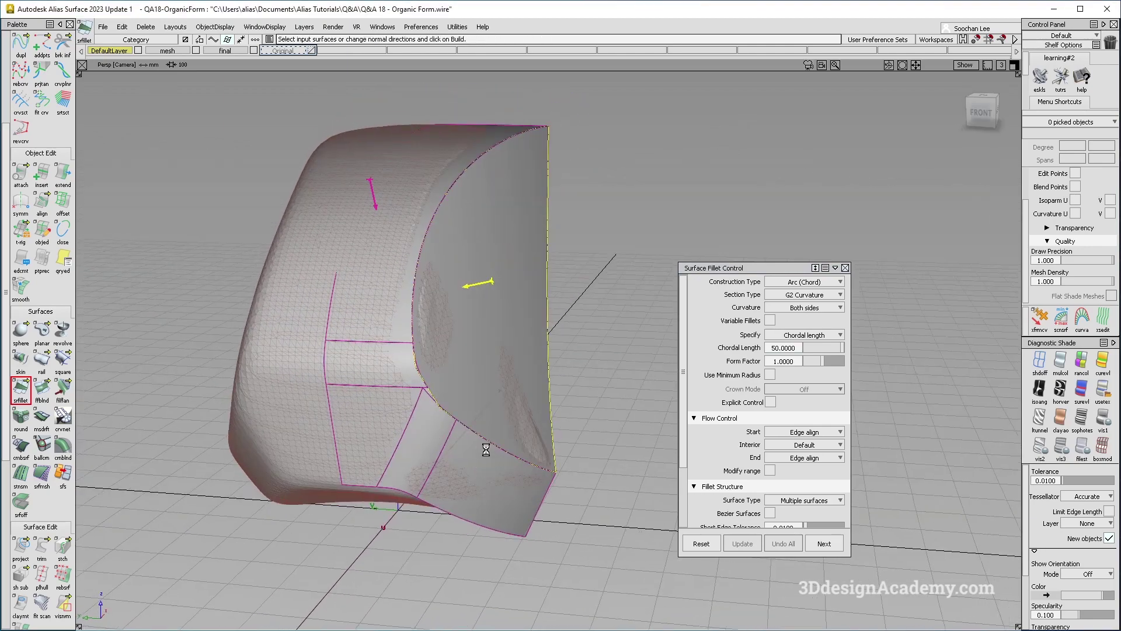
left_click_drag(518, 424, 477, 317, "alt+shift")
left_click(397, 414, "alt+shift")
right_click_drag(397, 415, 438, 411, "alt+shift")
left_click_drag(438, 411, 382, 348, "alt+shift")
right_click_drag(382, 348, 441, 345, "alt+shift")
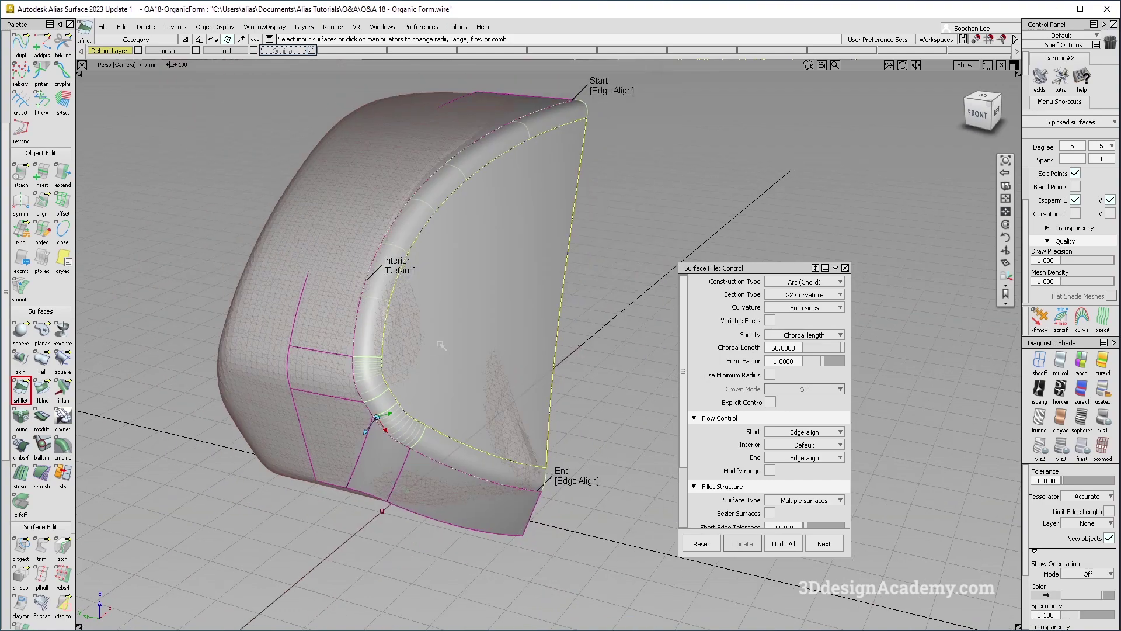
left_click(823, 543)
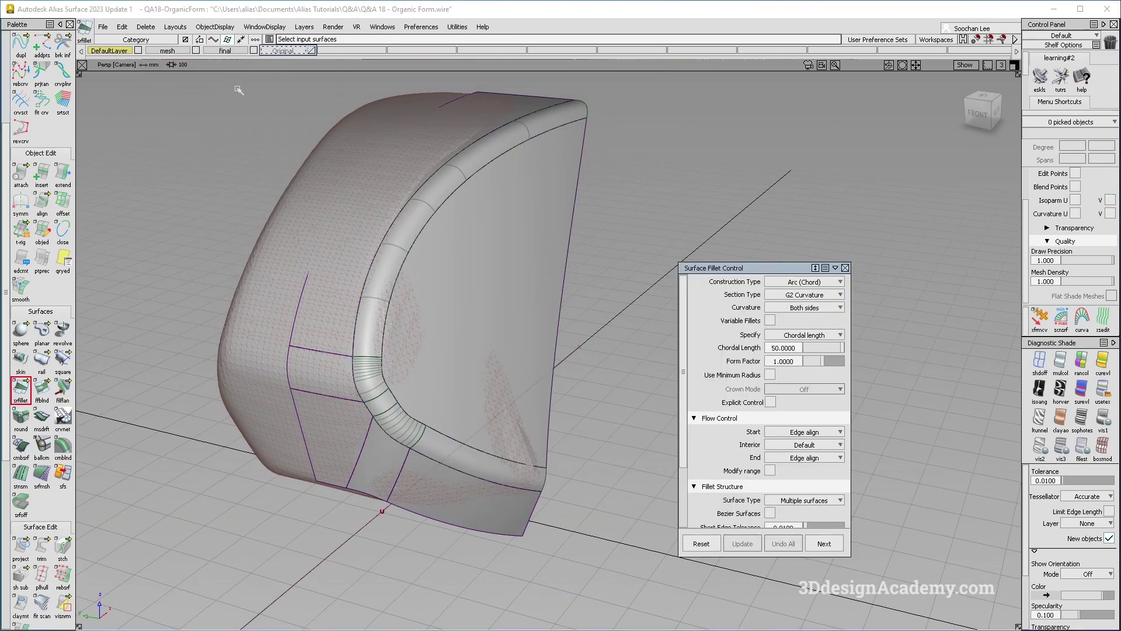
Step: Hide the mesh layer and clear the selection
left_click(195, 50)
right_click_drag(341, 335, 274, 330, "alt+shift")
left_click_drag(333, 430, 271, 217, "ctrl+shift")
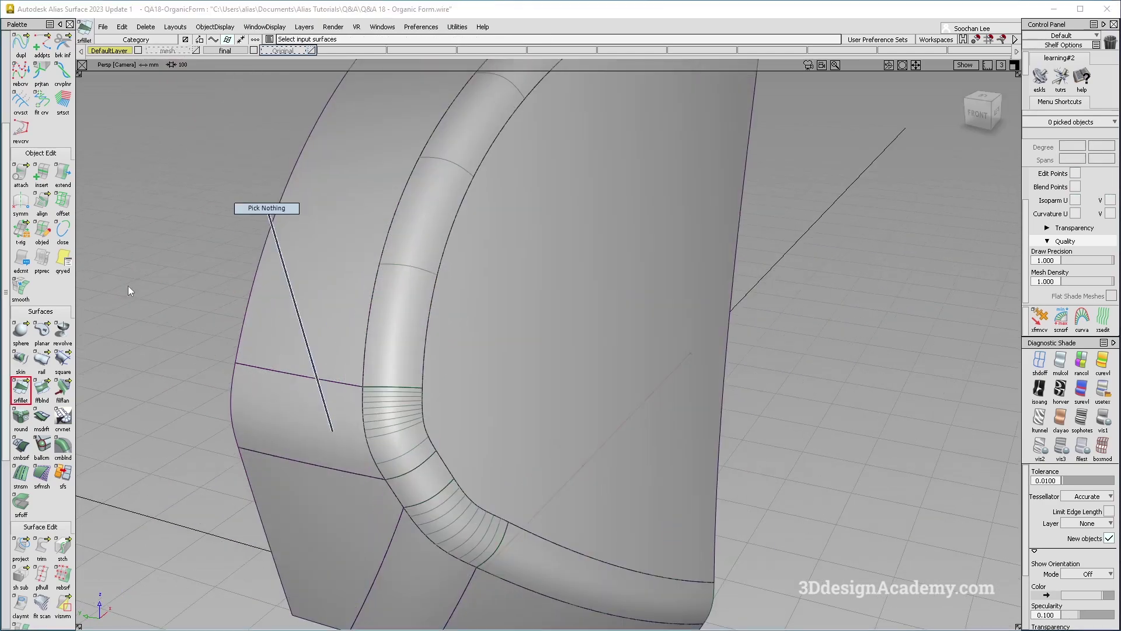
Step: Check positional surface continuity along the 50 mm fillet's outer edges and the seams between its patches
scroll(42, 541, "down", 5)
left_click(21, 510)
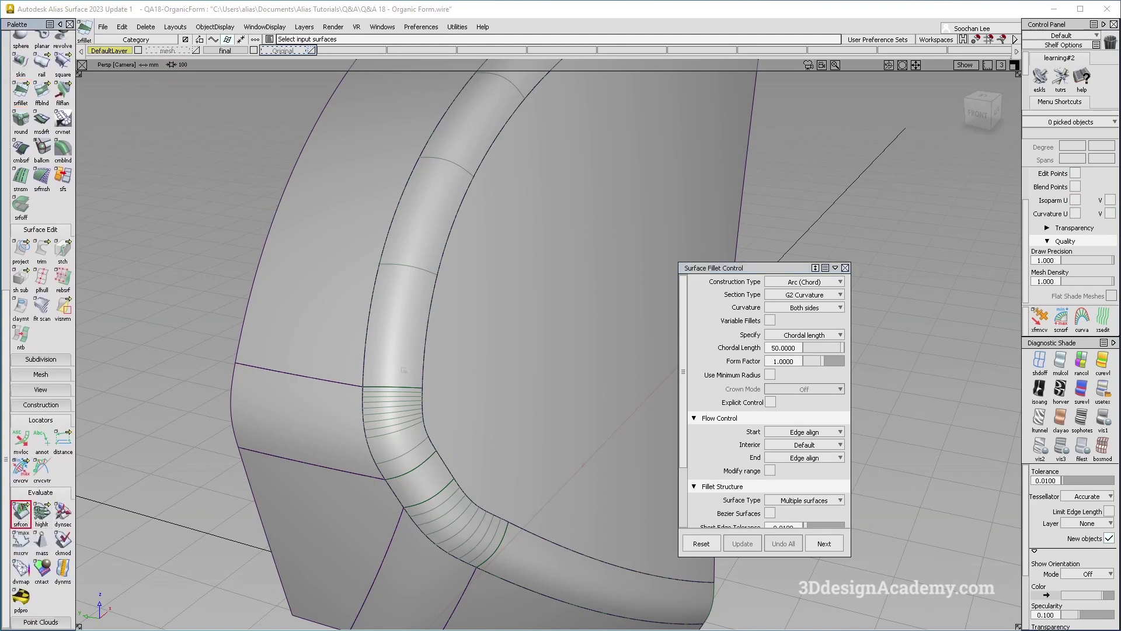
left_click(367, 442)
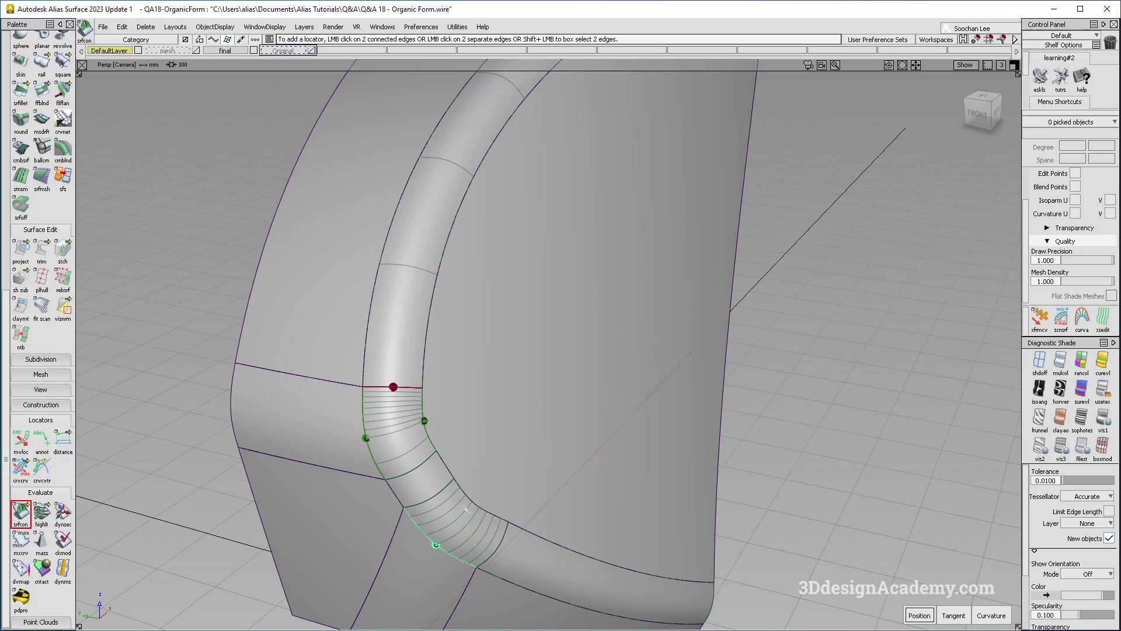
scroll(465, 508, "up", 2)
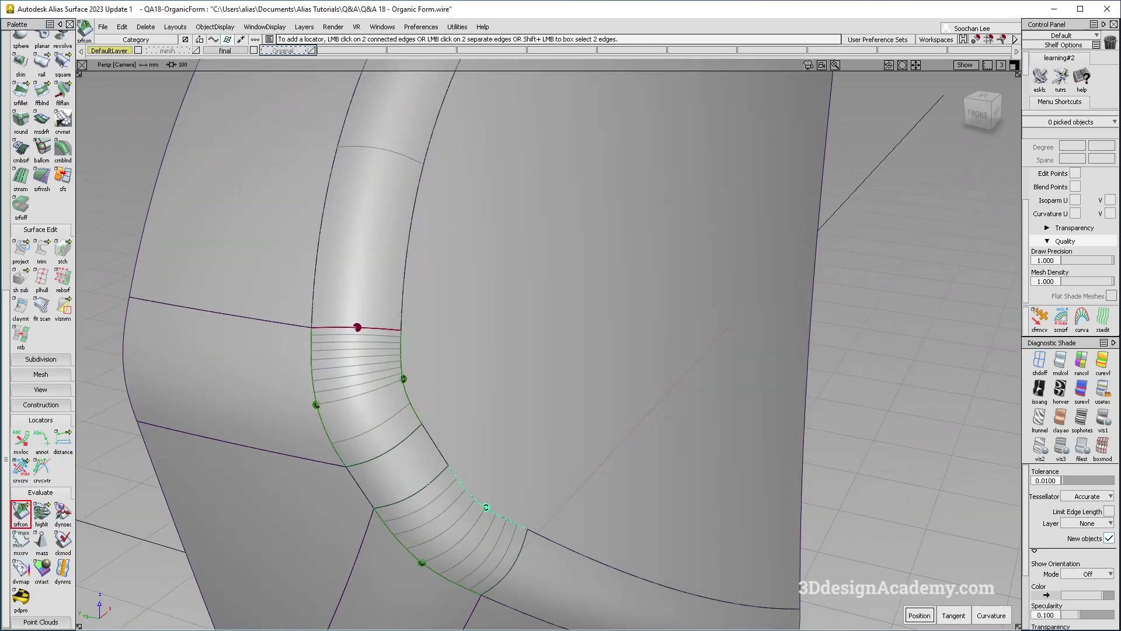
left_click_drag(395, 463, 523, 500, "alt+shift")
left_click(505, 574)
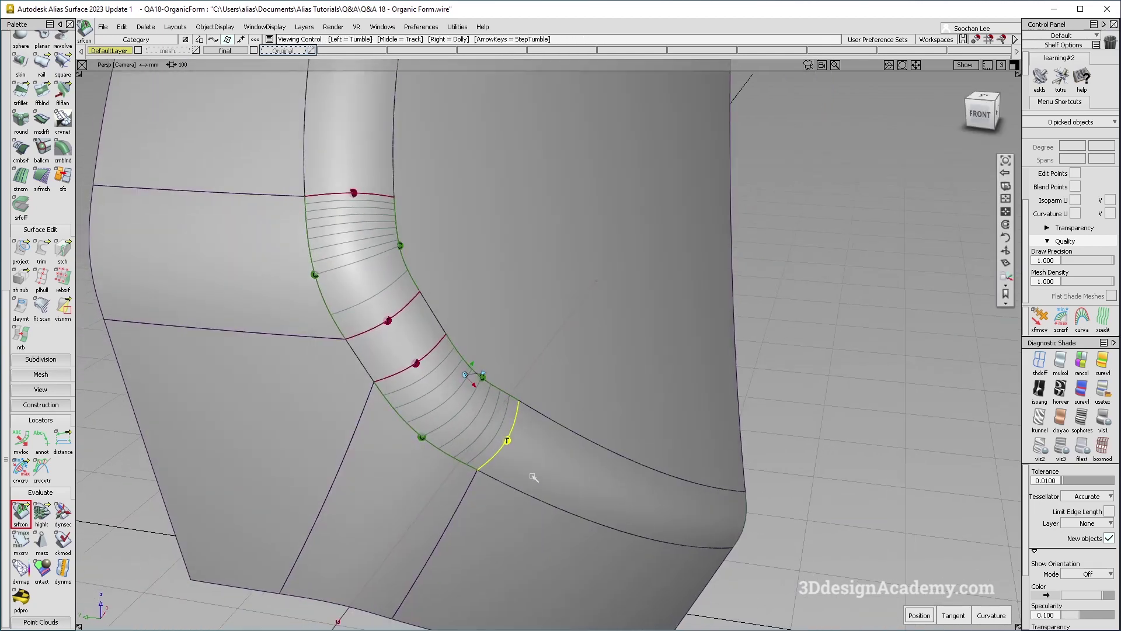
left_click_drag(495, 330, 549, 334, "alt+shift")
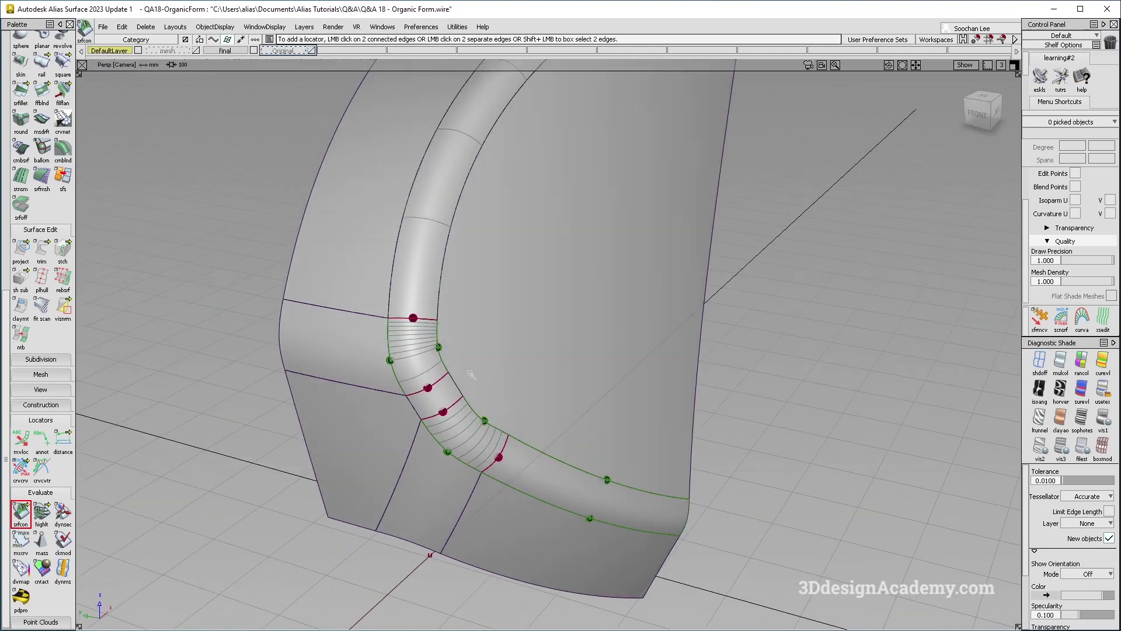
left_click_drag(449, 360, 540, 367, "alt+shift")
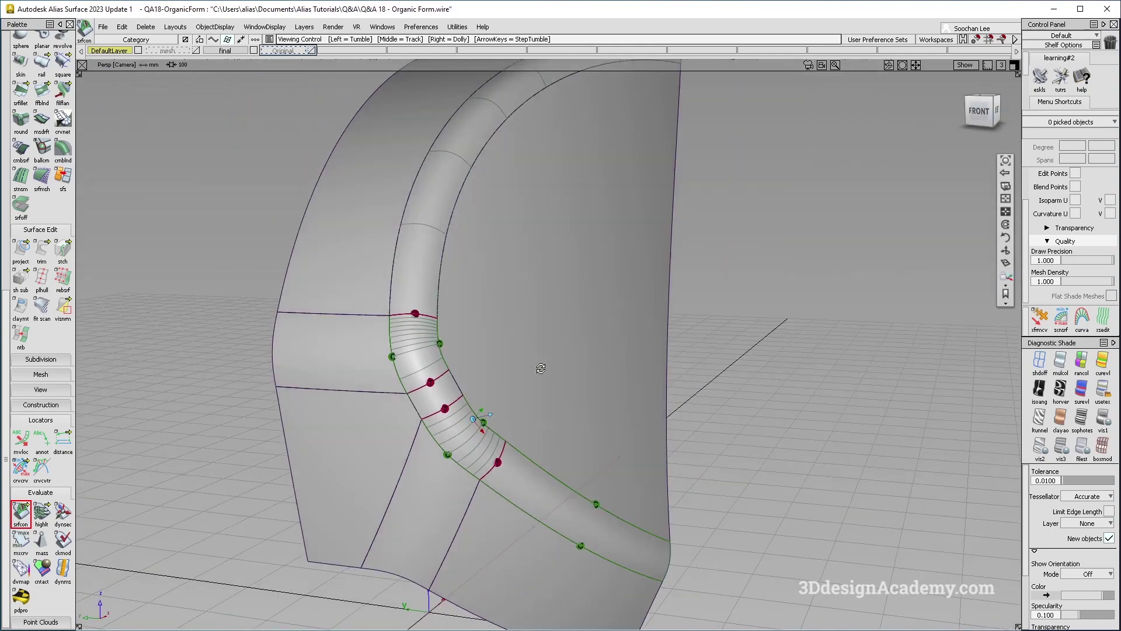
middle_click_drag(484, 198, 415, 334, "alt+shift")
left_click_drag(501, 254, 489, 328, "alt+shift")
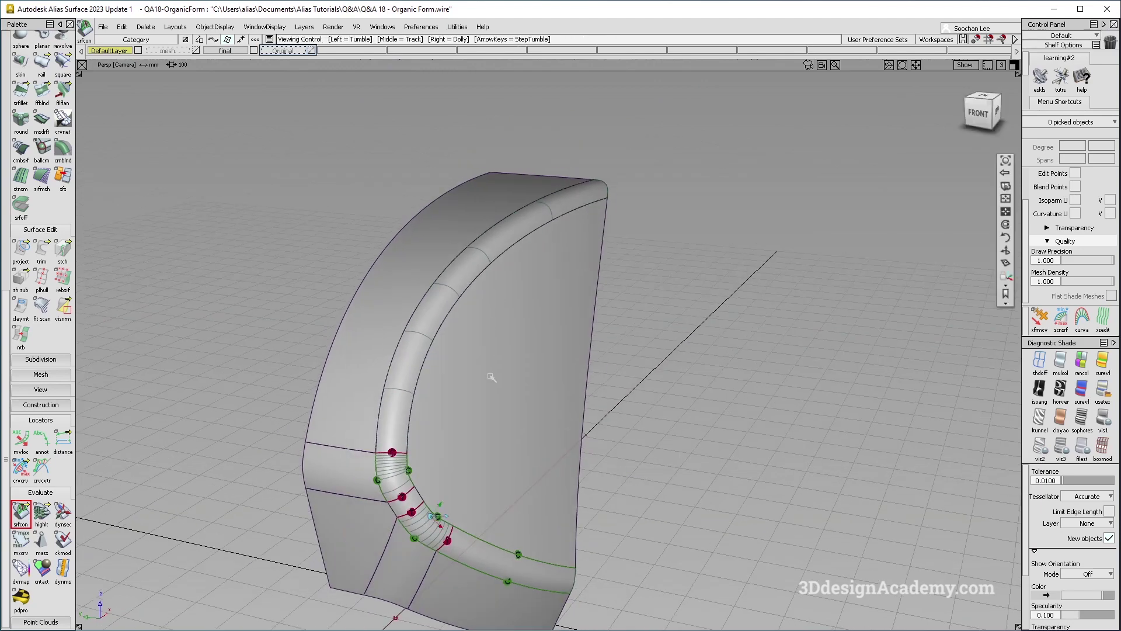
Step: Rebuild the fillet between the front surfaces and the side surface with Bezier Surfaces enabled
middle_click_drag(491, 377, 500, 266, "alt+shift")
left_click_drag(500, 266, 600, 253, "ctrl+shift")
left_click(464, 216)
scroll(776, 444, "down", 3)
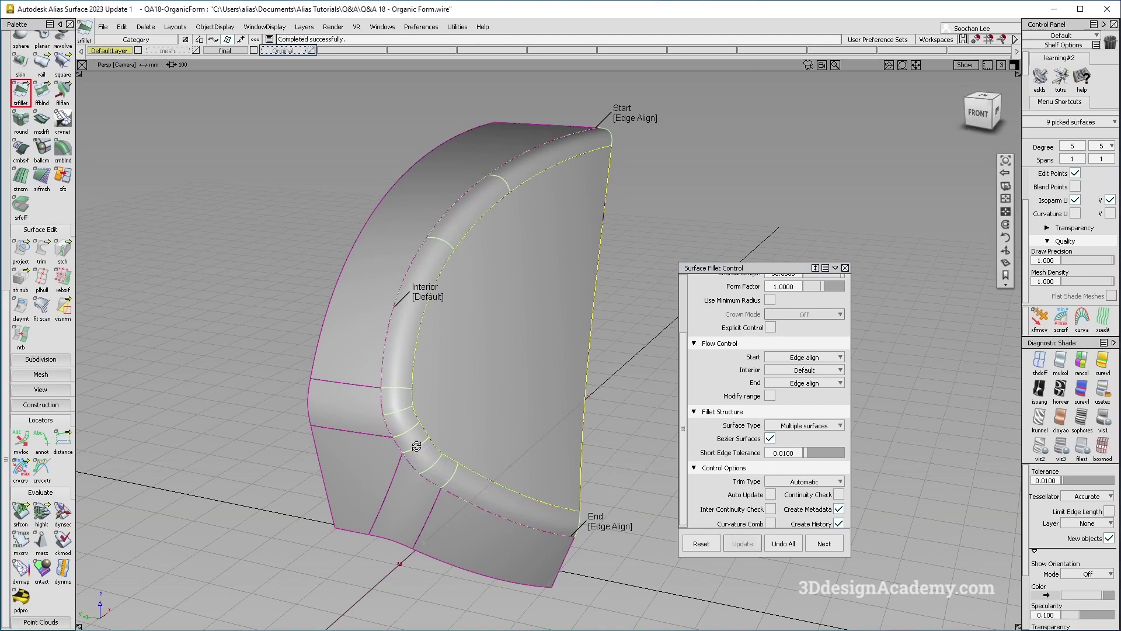
right_click_drag(417, 448, 467, 438, "alt+shift")
left_click_drag(467, 438, 450, 420, "alt+shift")
right_click_drag(451, 421, 420, 397, "alt+shift")
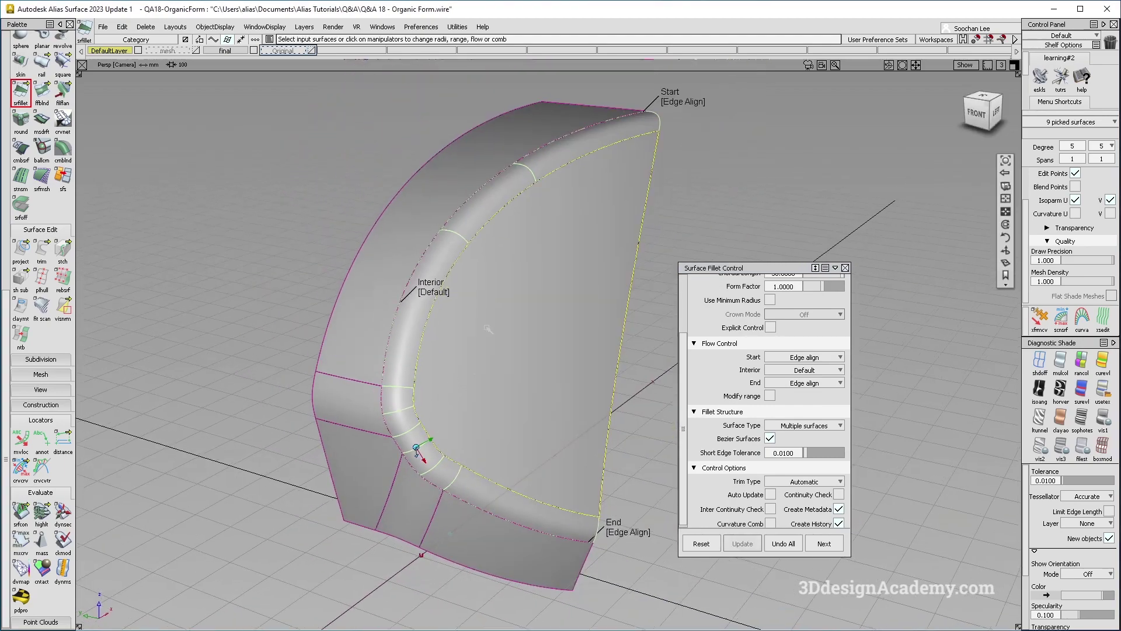
Step: Try Edge align as the fillet's interior flow control and return it to Default
left_click_drag(517, 269, 450, 285, "alt+shift")
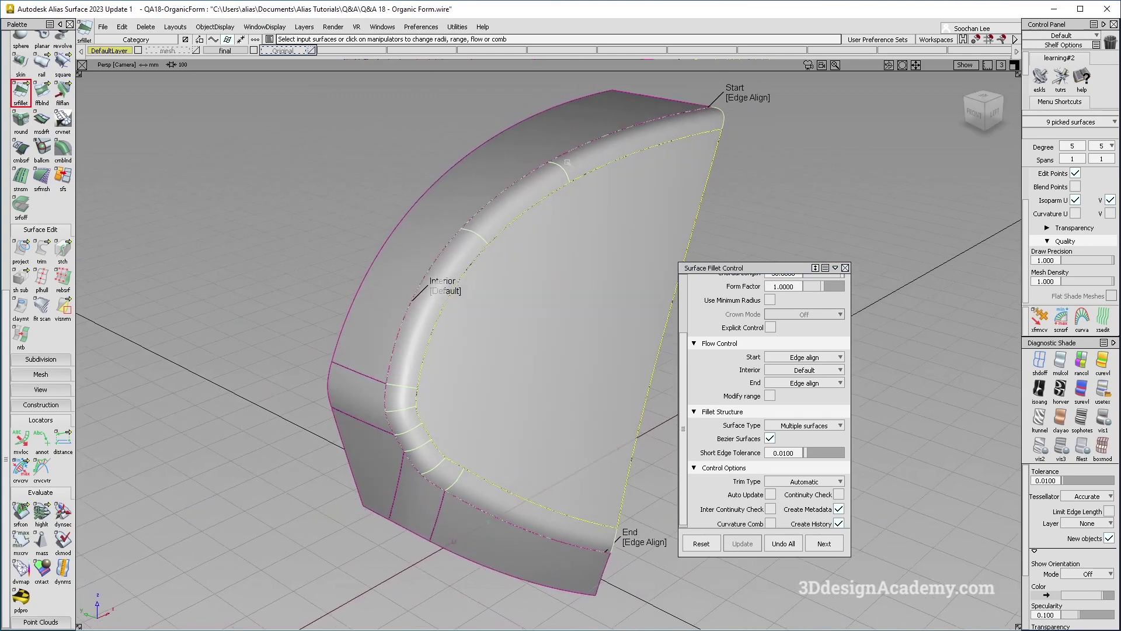
right_click_drag(401, 440, 448, 414, "alt+shift")
left_click_drag(447, 414, 396, 354, "alt+shift")
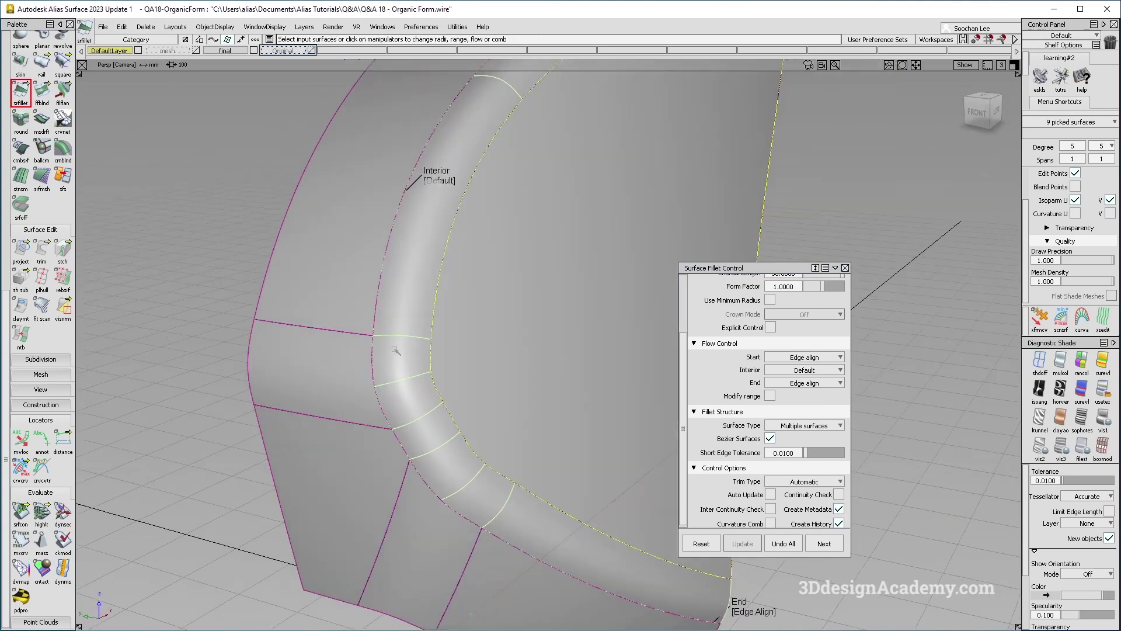
middle_click_drag(459, 419, 432, 368, "alt+shift")
left_click_drag(431, 368, 444, 370, "alt+shift")
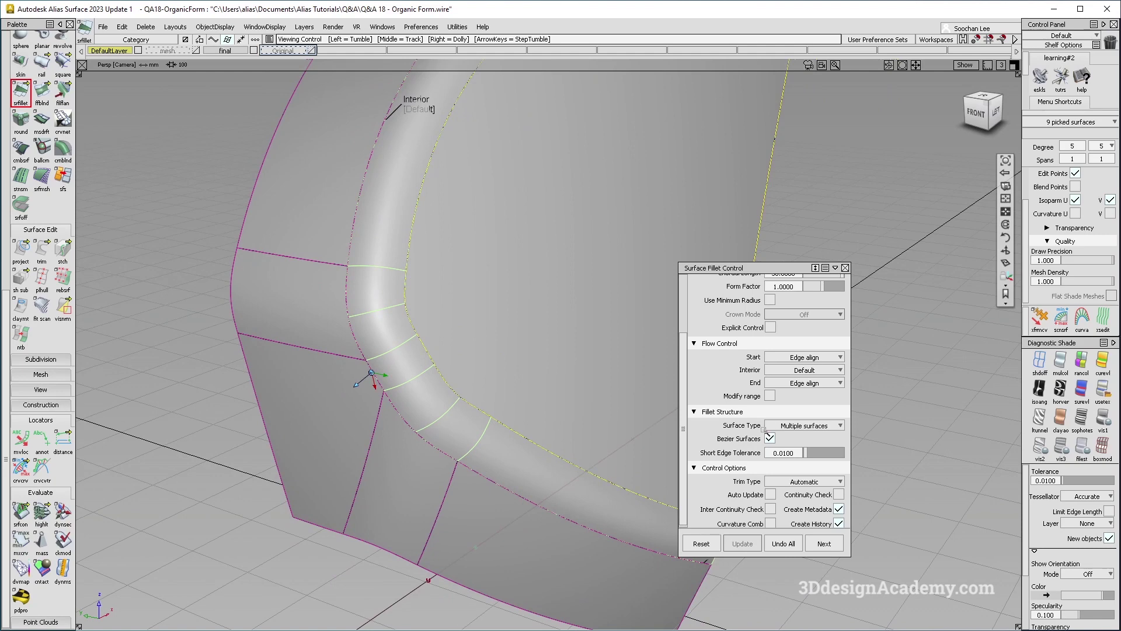
left_click(811, 370)
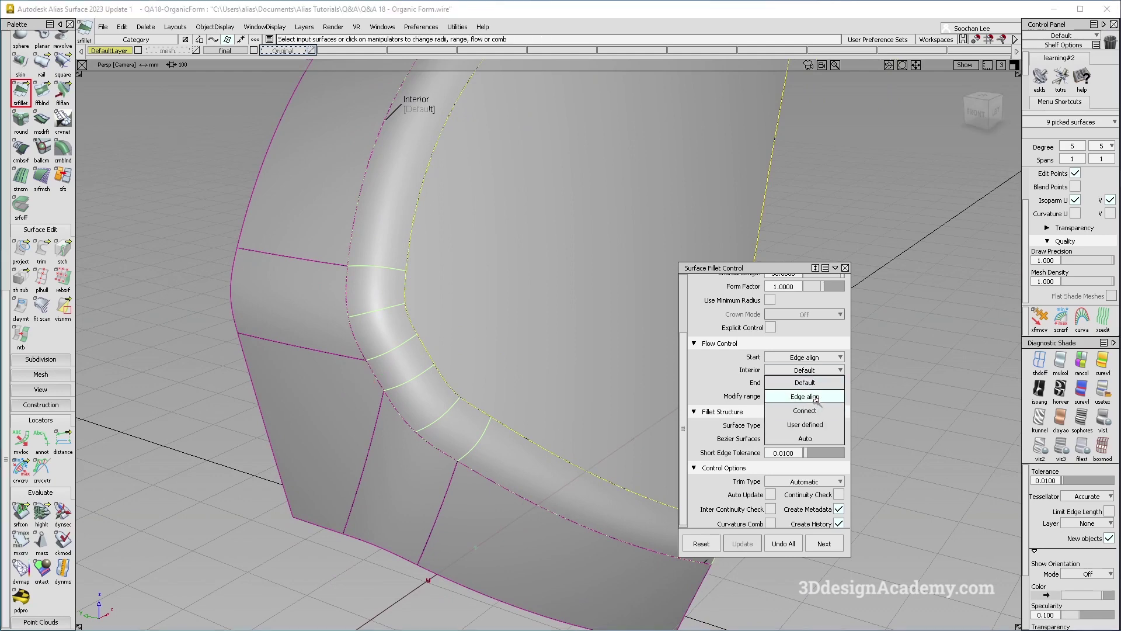
left_click(816, 397)
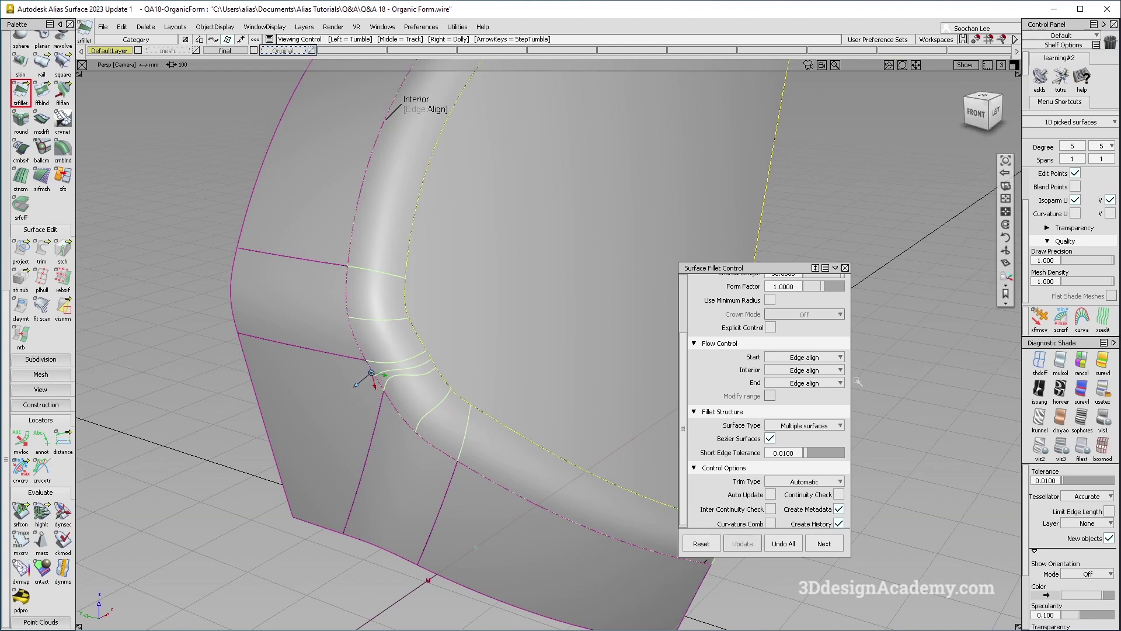
left_click(815, 383)
left_click(817, 384)
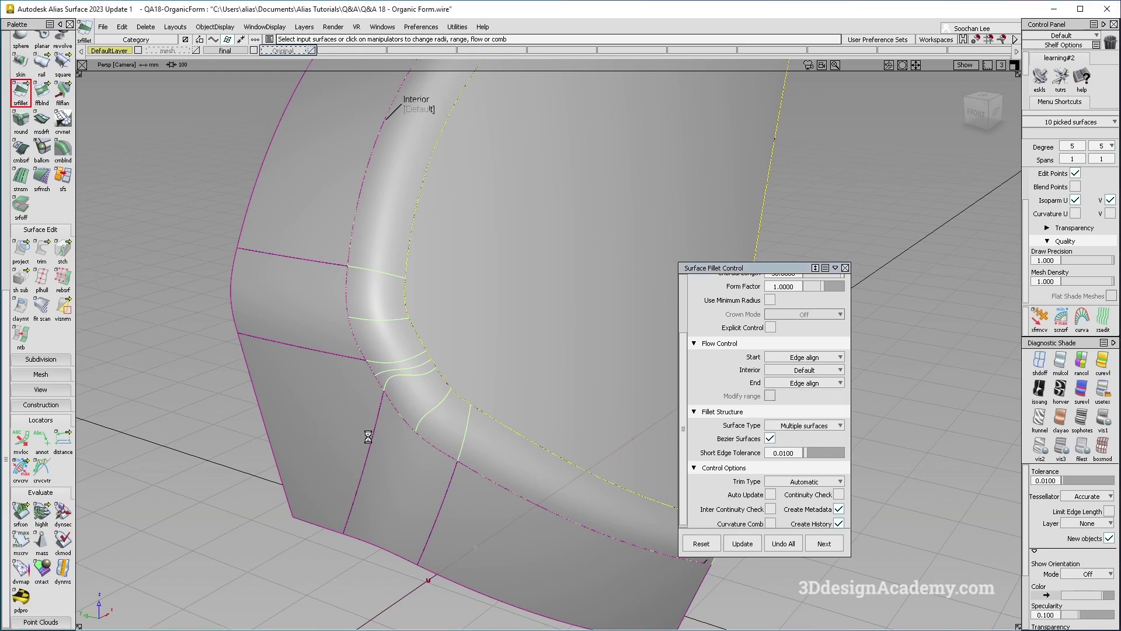
left_click_drag(383, 444, 424, 402, "alt+shift")
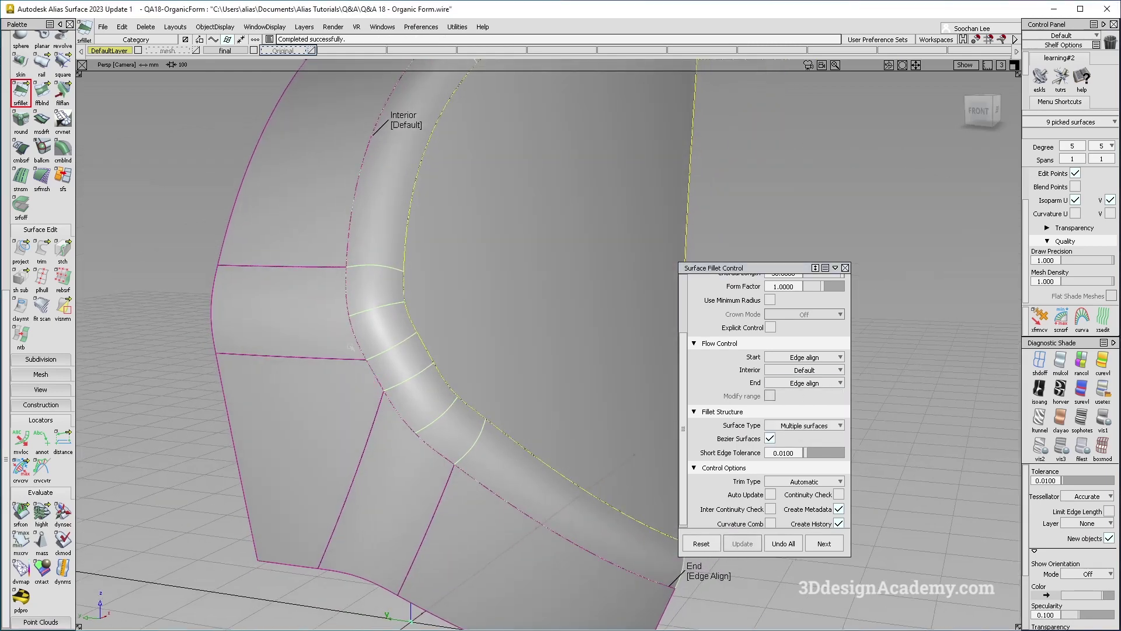
Step: Rebuild the 50 mm surface fillet with Bezier Surfaces turned off
left_click(769, 438)
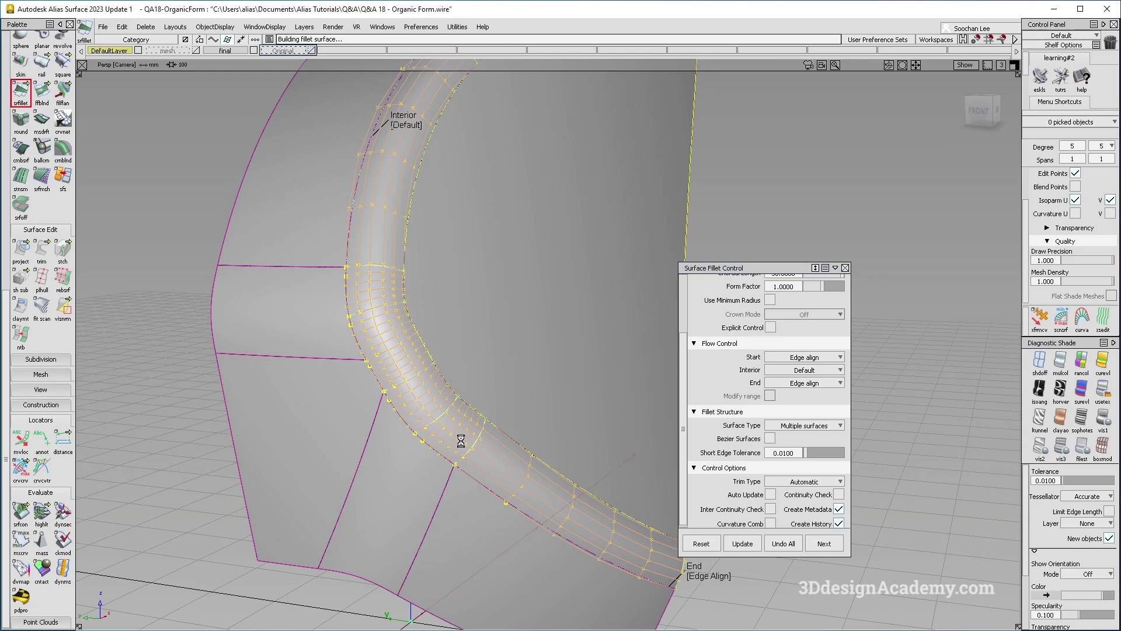
left_click_drag(371, 372, 376, 397, "alt+shift")
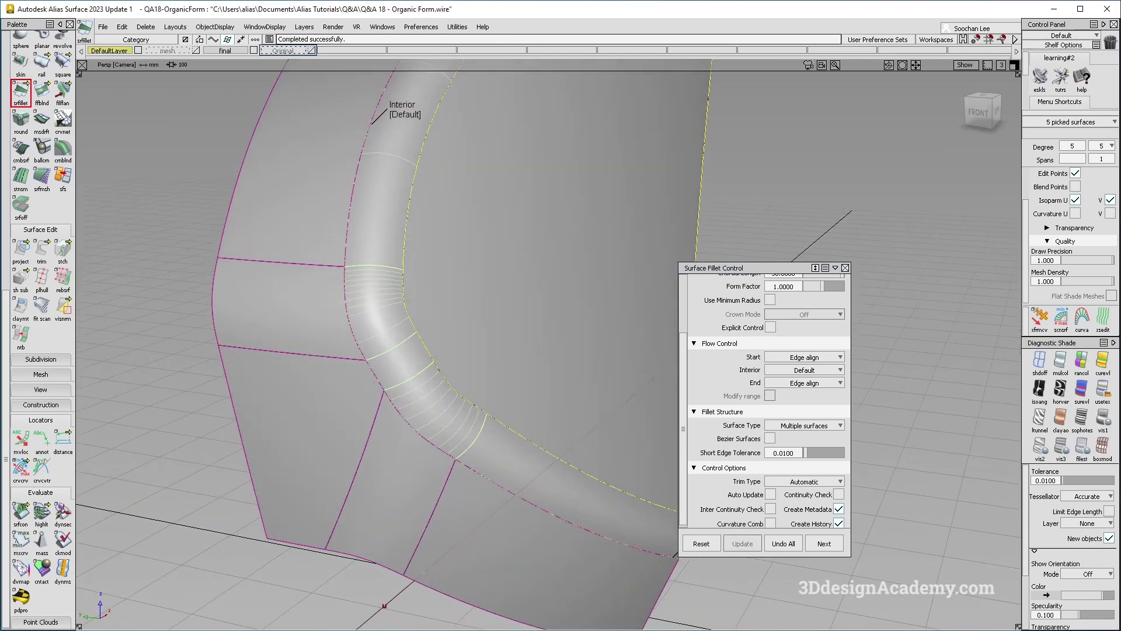
left_click_drag(496, 371, 460, 376, "alt+shift")
left_click_drag(454, 418, 453, 344, "ctrl+shift")
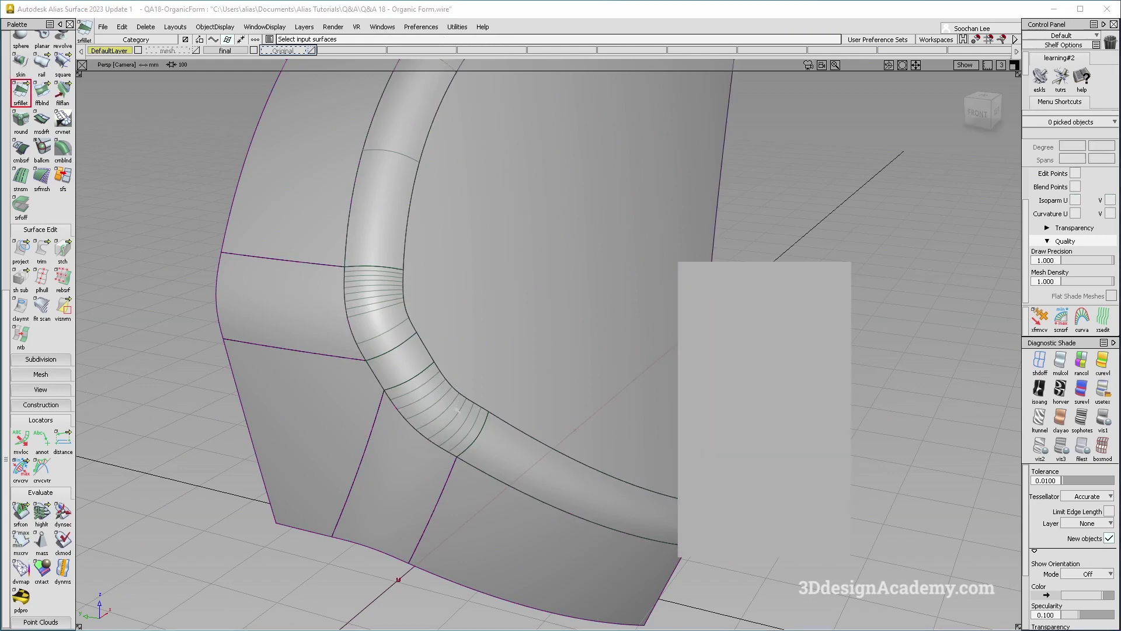
Step: Check G2 curvature continuity across the seams between the corner fillet patches and along their outer edges
right_click_drag(450, 424, 494, 407, "alt+shift")
left_click_drag(344, 472, 315, 329, "ctrl+shift")
double_click(19, 513)
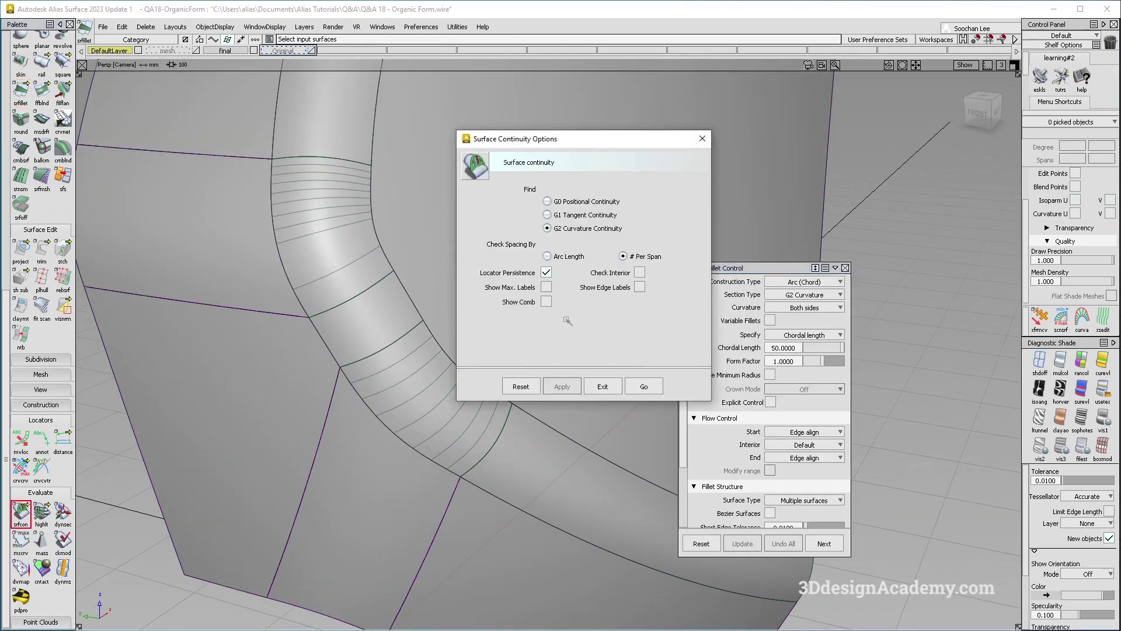
left_click(659, 387)
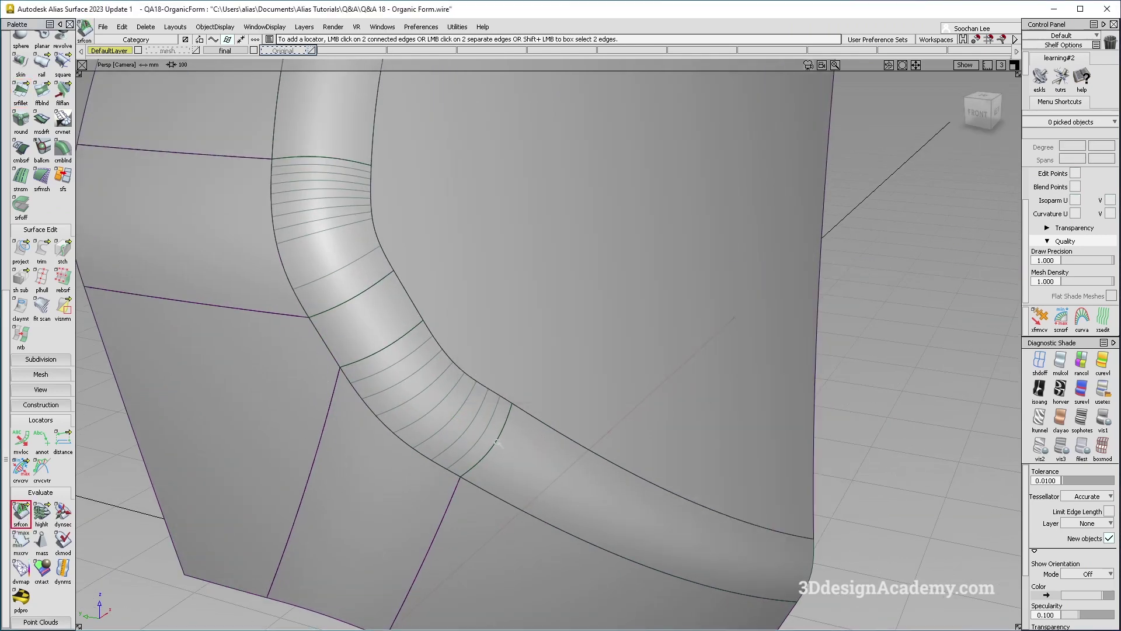
left_click(384, 350)
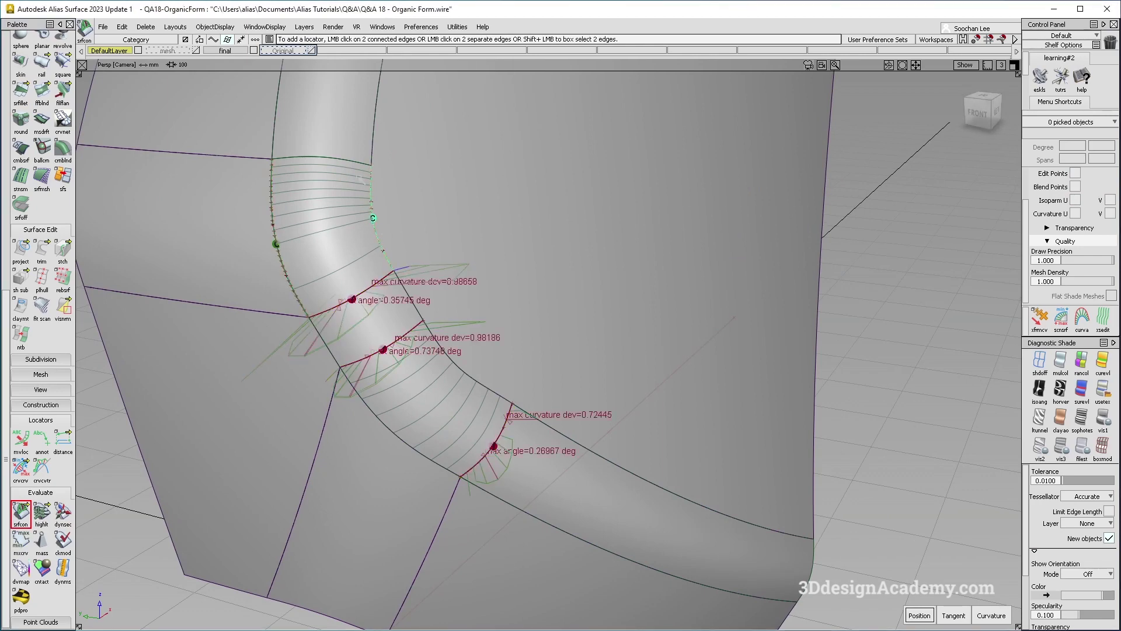
left_click_drag(326, 388, 340, 347, "alt+shift")
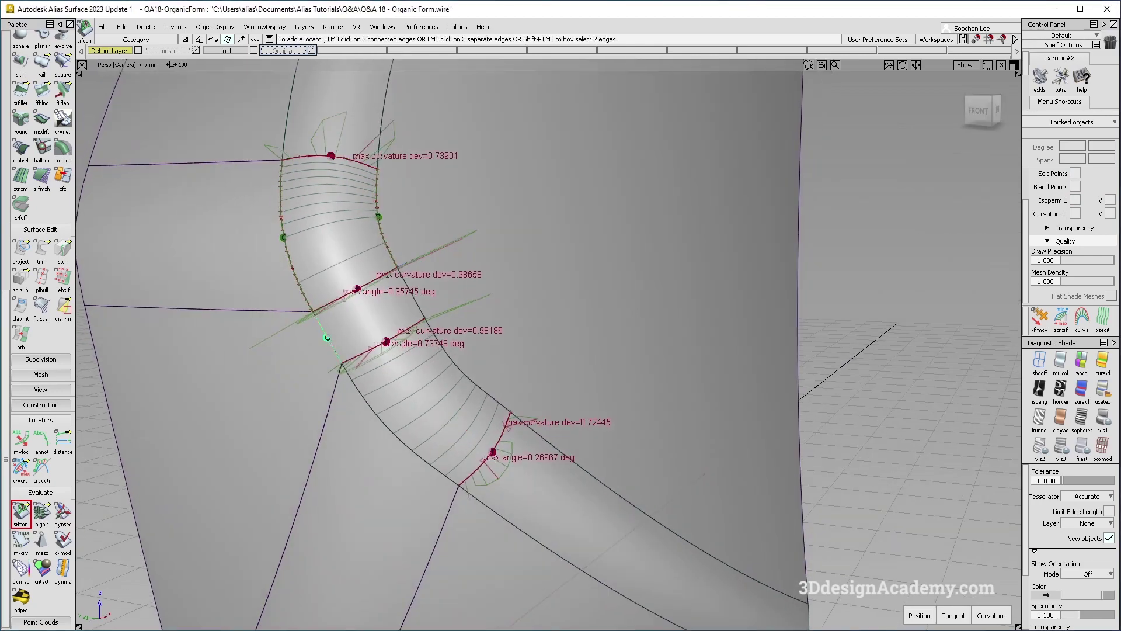
left_click_drag(415, 314, 591, 461, "alt+shift")
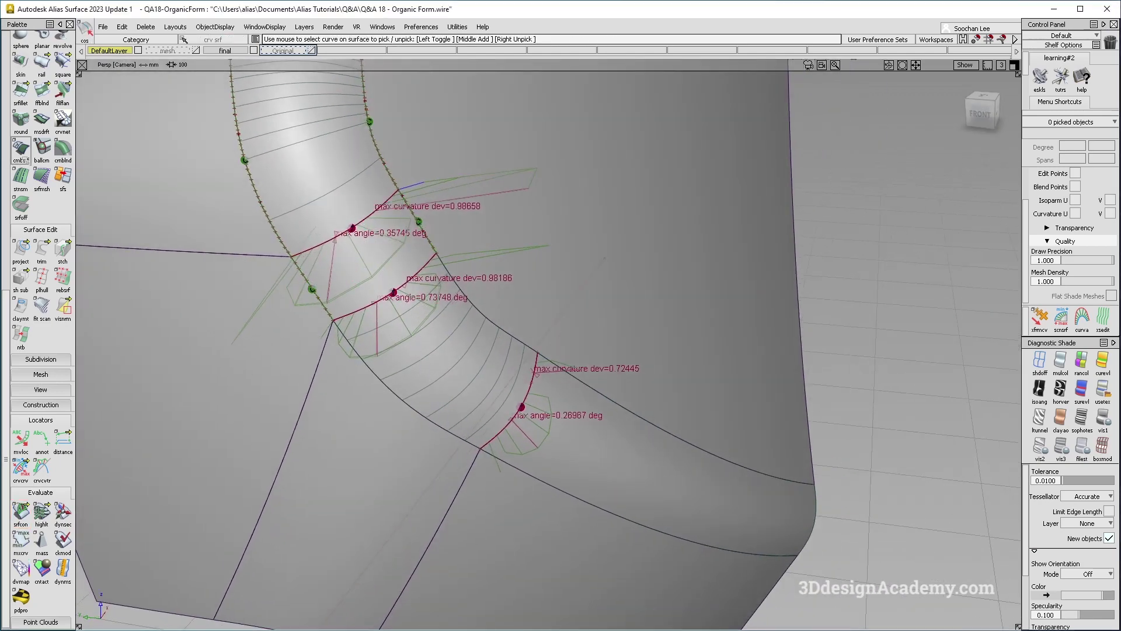
left_click(19, 516)
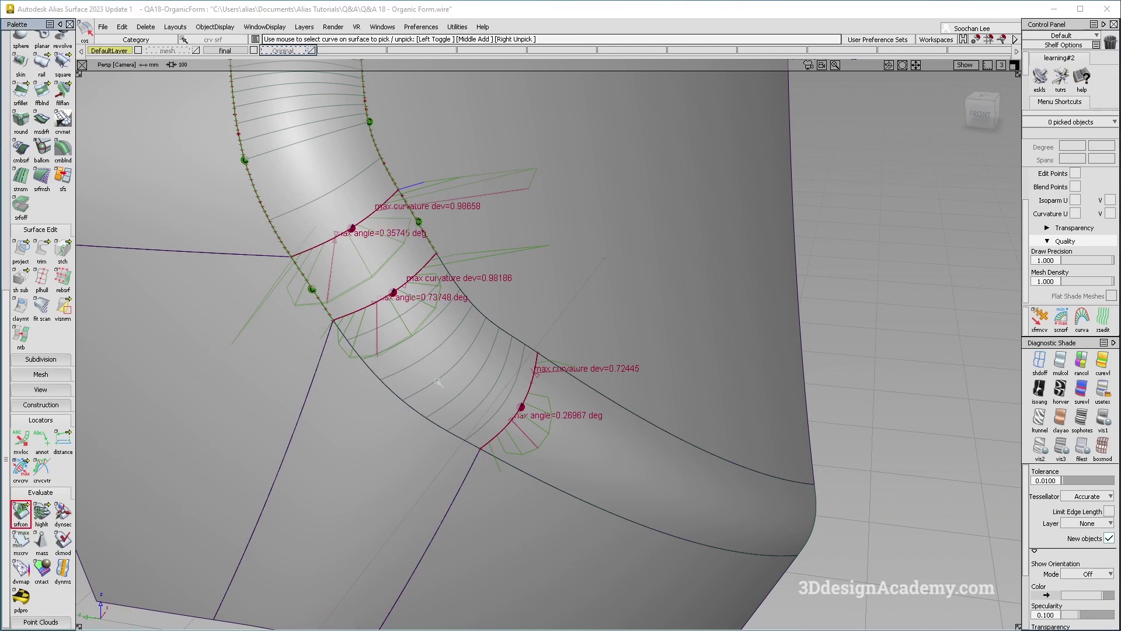
left_click(487, 317)
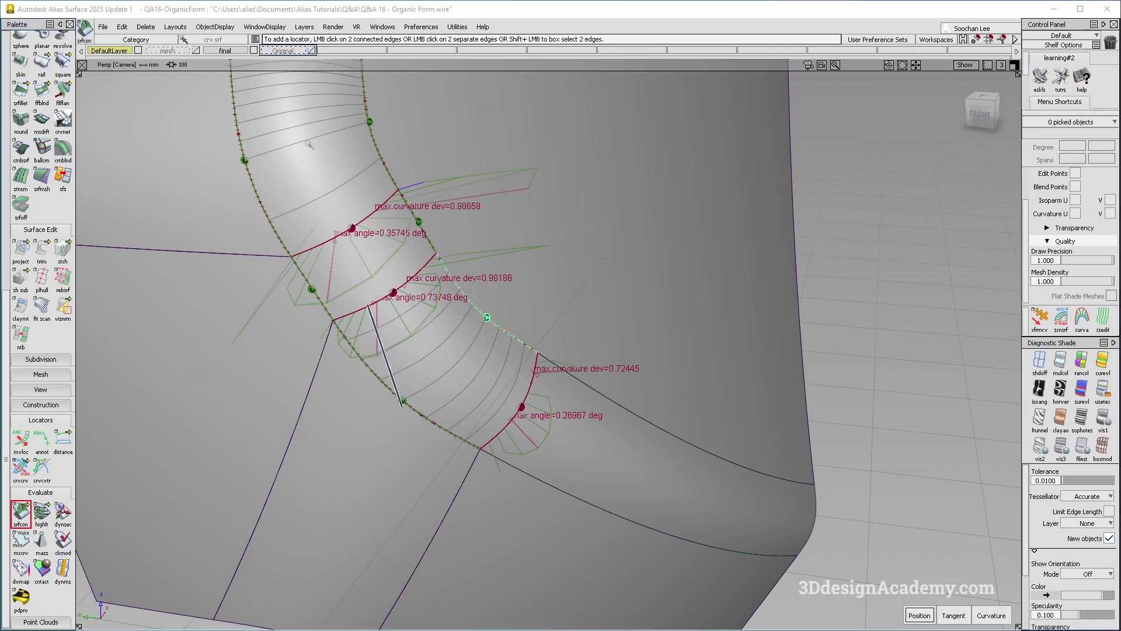
Step: Align the lower multi-span corner fillet patch to the long fillet patch below it with G1 continuity, accepting removal of its construction history
scroll(50, 120, "up", 3)
scroll(49, 119, "up", 2)
double_click(42, 92)
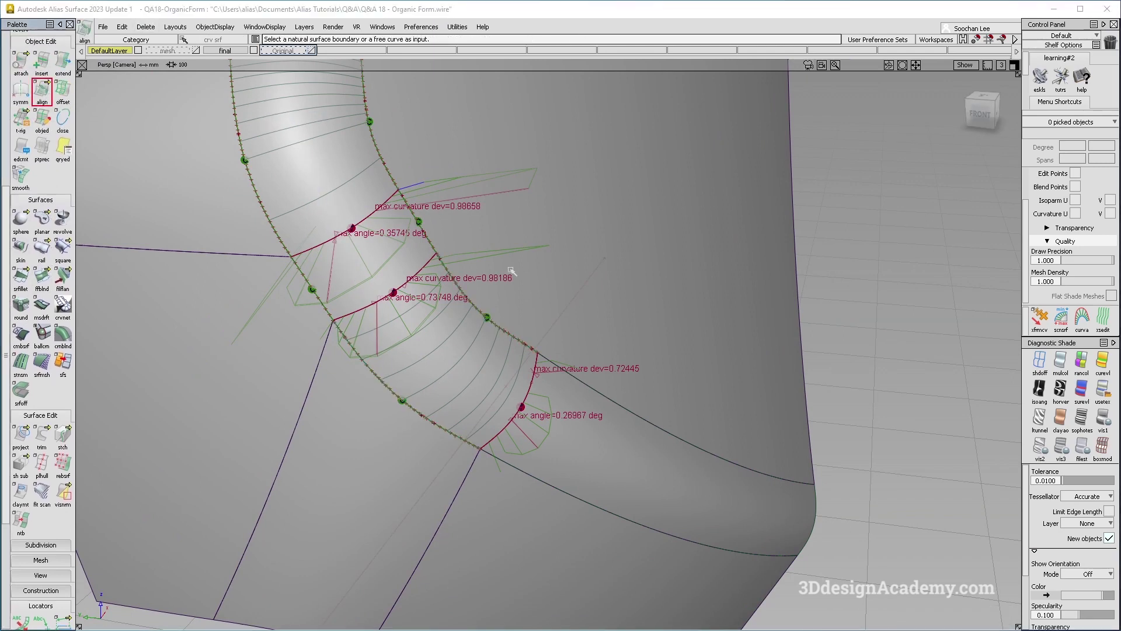
left_click(528, 408)
left_click(540, 411)
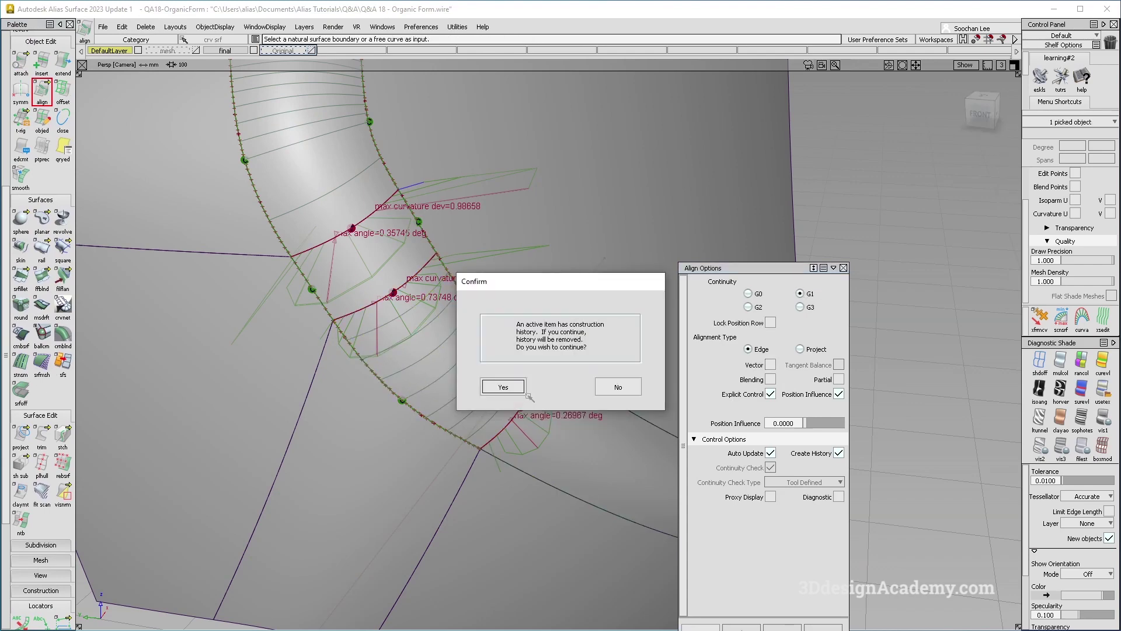
left_click(503, 386)
right_click_drag(467, 393, 503, 392, "alt+shift")
left_click_drag(504, 392, 554, 394, "alt+shift")
middle_click_drag(555, 394, 589, 505, "alt+shift")
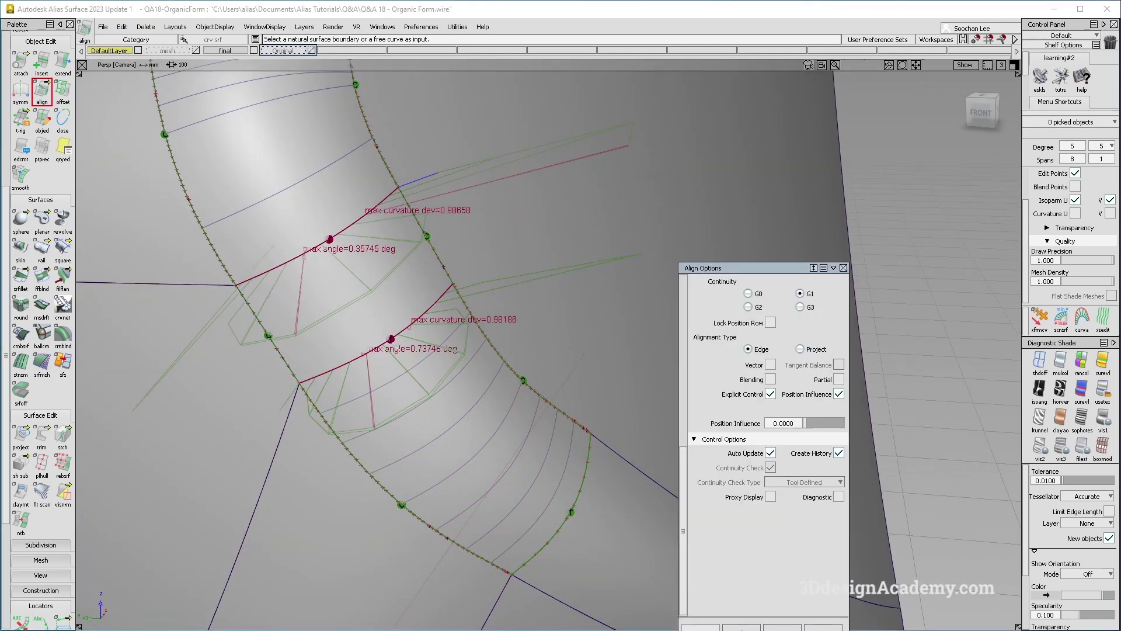
Step: Try to align the upper edge of the lower multi-span corner patch to the short middle patch
left_click(391, 340)
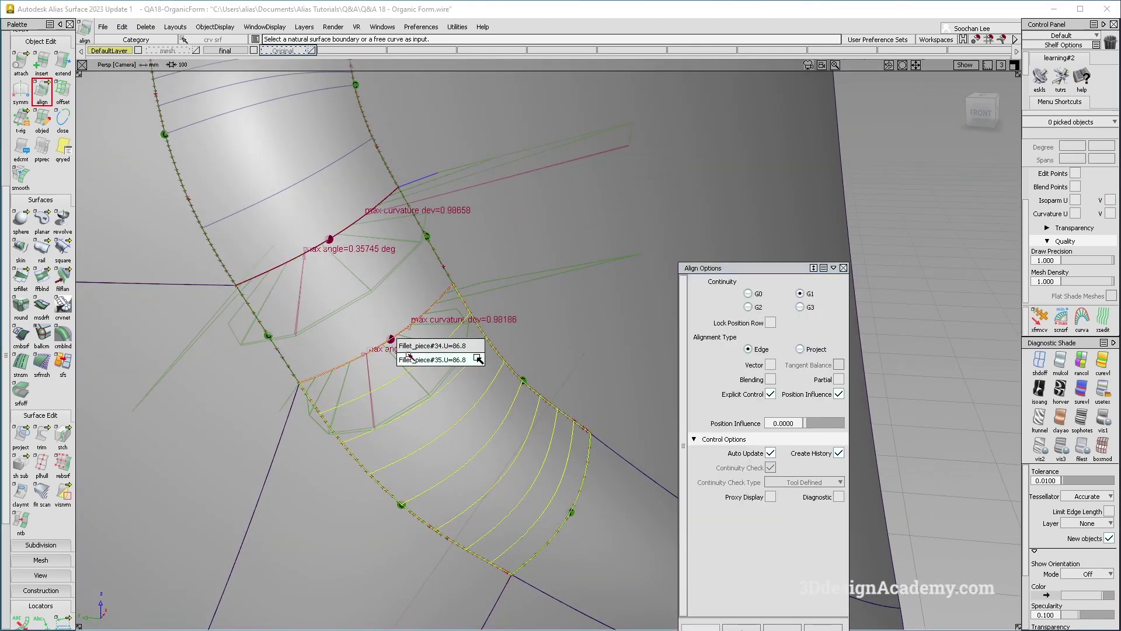
left_click(349, 434)
right_click_drag(601, 491, 575, 487, "alt+shift")
left_click_drag(578, 488, 567, 485, "alt+shift")
middle_click_drag(566, 485, 536, 418, "alt+shift")
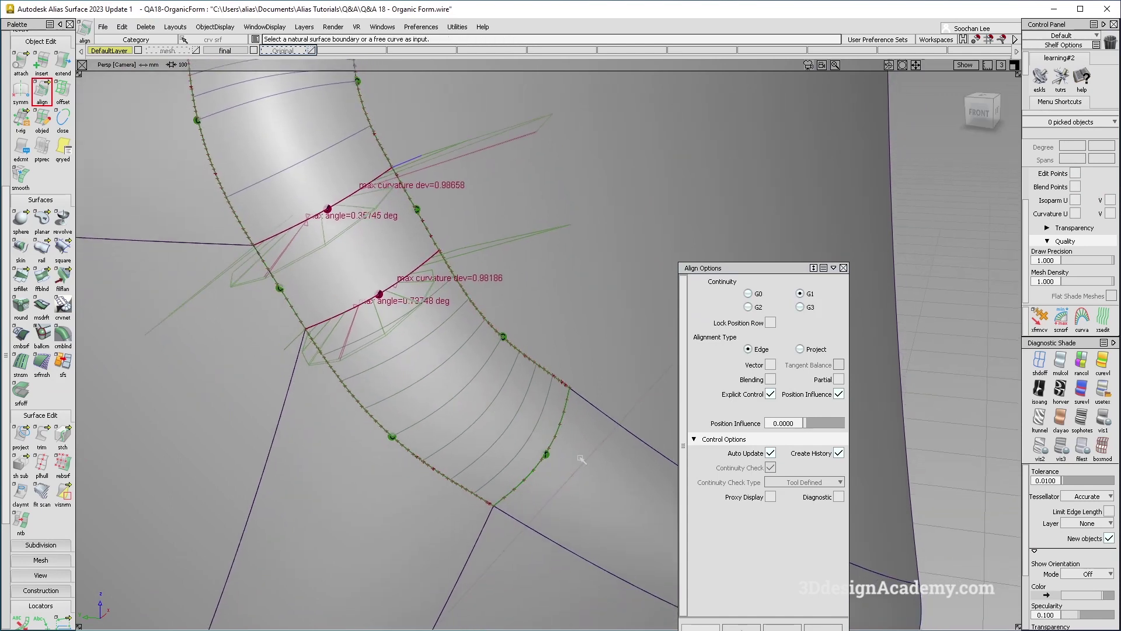
Step: Pick the lower multi-span corner patch to inspect it and clear the selection
left_click_drag(502, 280, 448, 396, "ctrl+shift")
right_click_drag(519, 481, 493, 467, "alt+shift")
left_click_drag(494, 467, 446, 414, "alt+shift")
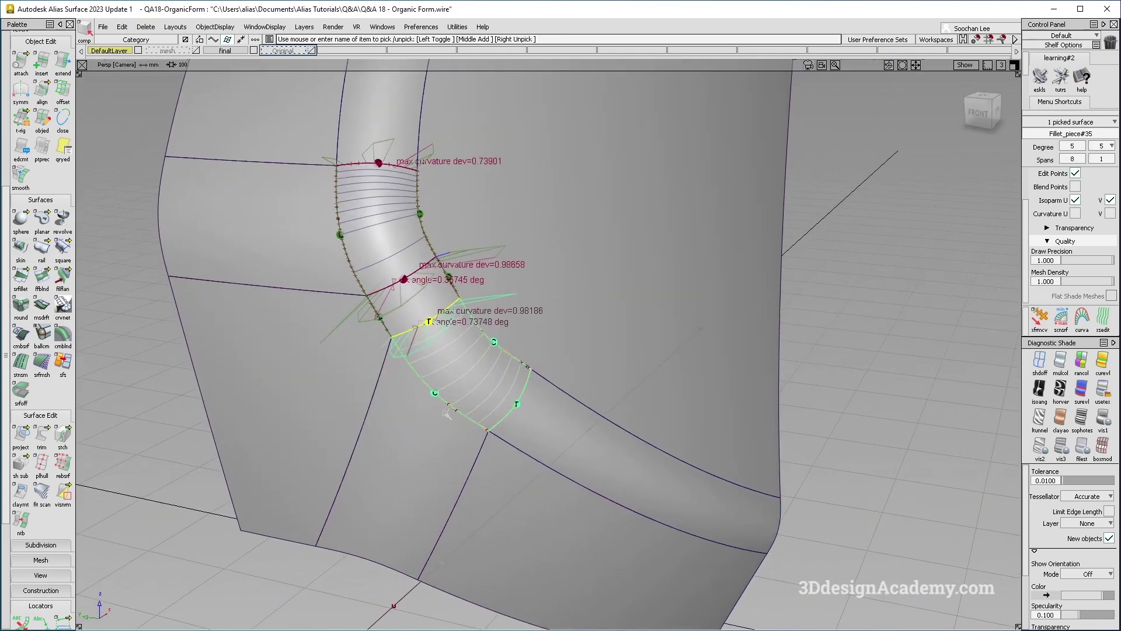
mouse_move(449, 480)
left_mouse_down("ctrl+shift")
mouse_move(451, 409)
mouse_move(478, 346)
left_mouse_up("ctrl+shift")
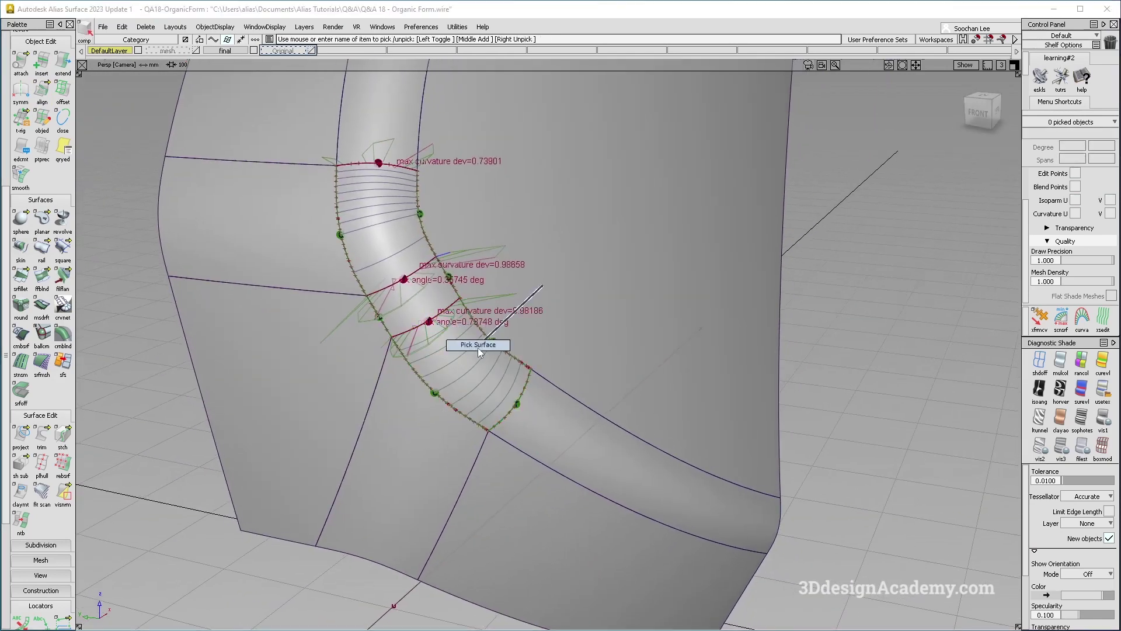
right_click_drag(453, 343, 514, 345, "alt+shift")
left_click_drag(453, 343, 510, 307, "alt+shift")
left_click(510, 307)
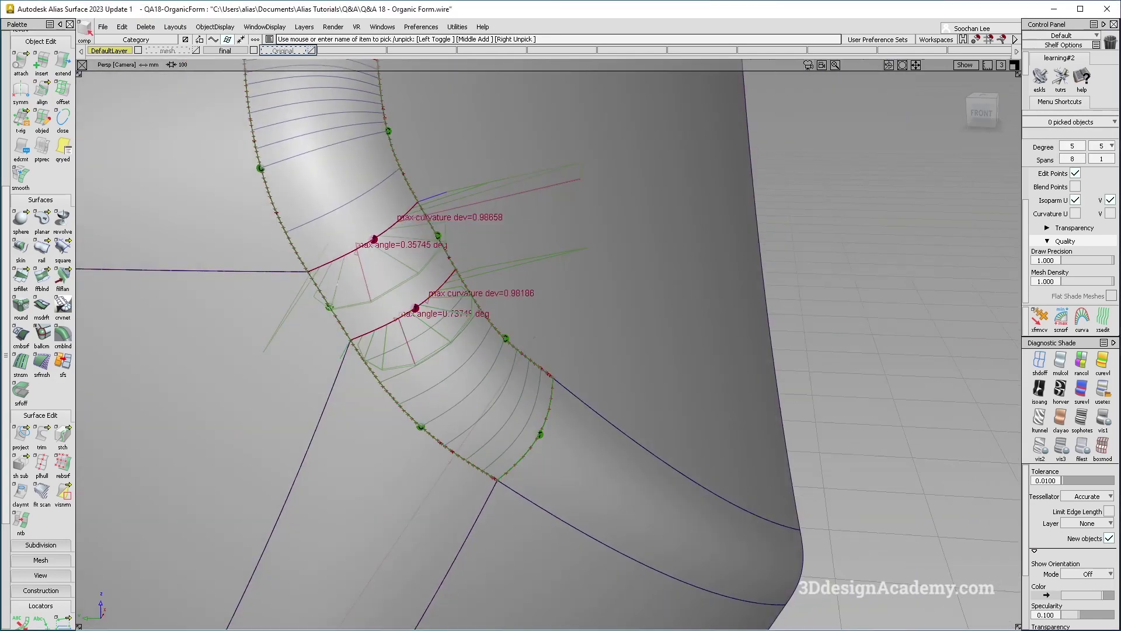
Step: Align the upper edge of corner patch Fillet_piece#35 to the short middle patch with G1 continuity
left_click(47, 93)
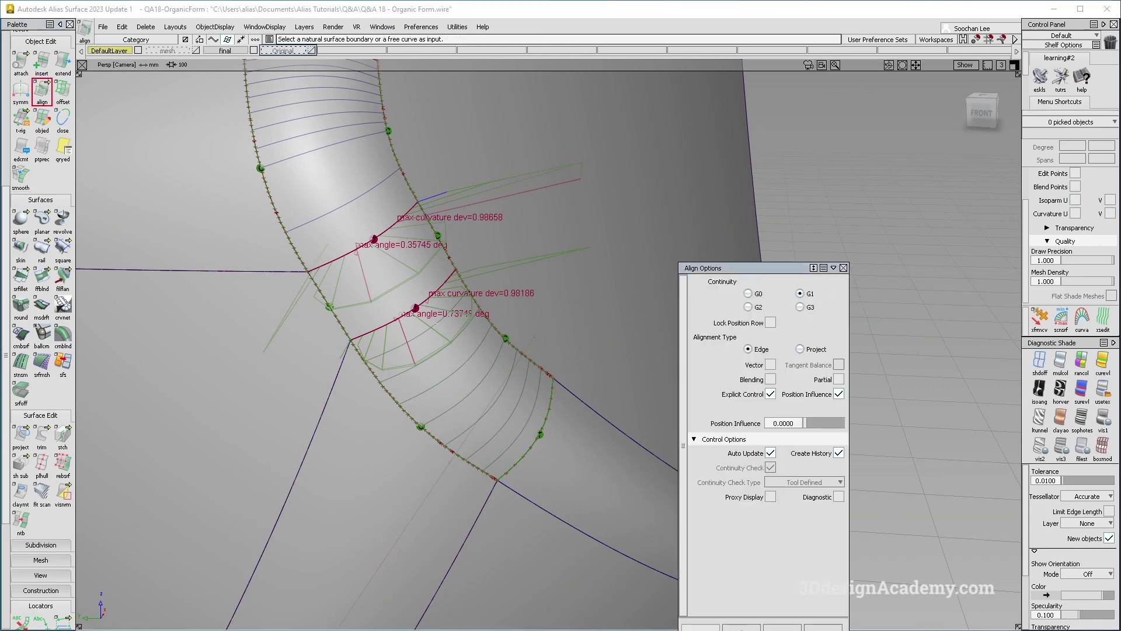
left_click_drag(441, 325, 425, 305, "alt+shift")
left_click(427, 299)
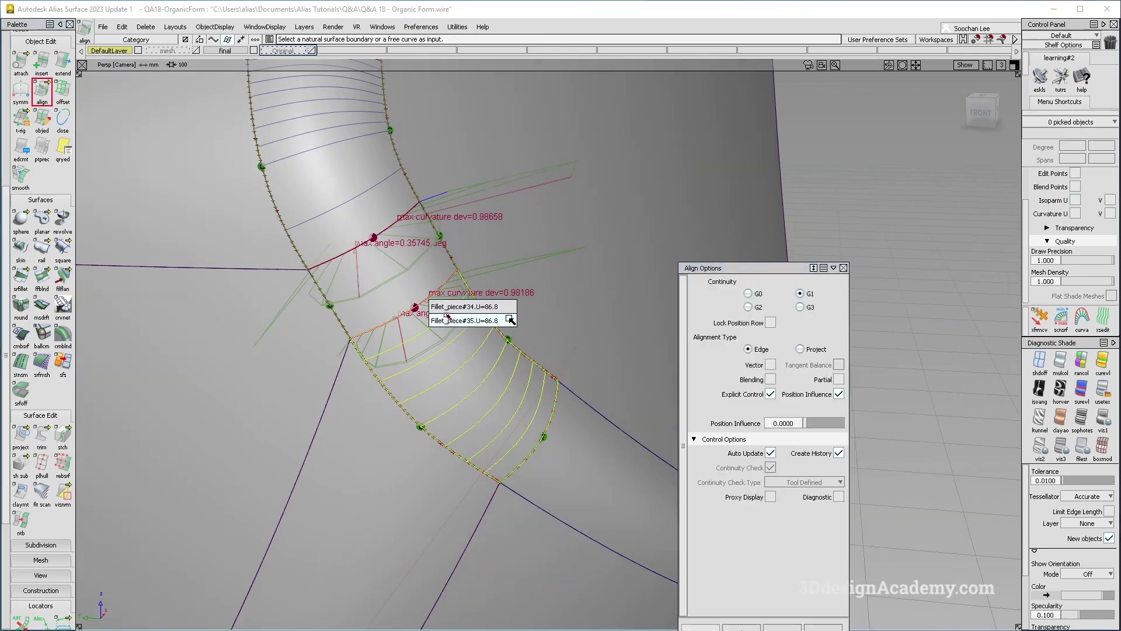
left_click(448, 318)
left_click(433, 292)
mouse_move(438, 352)
left_mouse_down("alt+shift")
mouse_move(425, 331)
mouse_move(582, 313)
mouse_move(442, 350)
mouse_move(439, 330)
left_mouse_up("alt+shift")
left_click_drag(442, 393, 432, 292, "ctrl+shift")
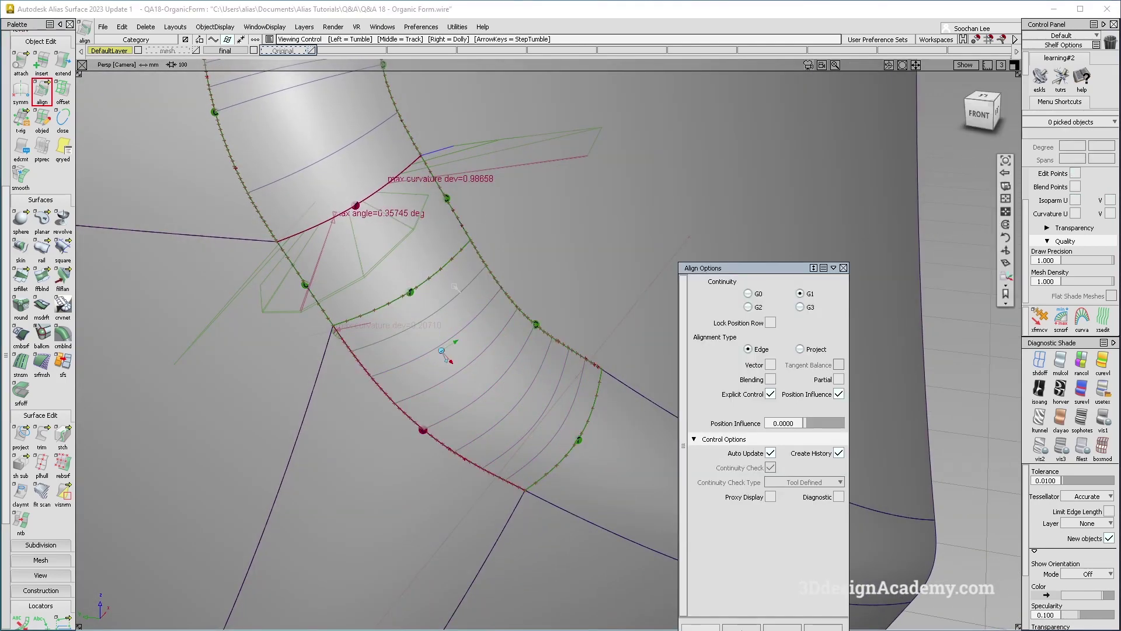
Step: Align the lower edge of the upper multi-span corner patch to the short middle patch with G1 continuity
right_click_drag(451, 353, 426, 245, "alt+shift")
middle_click_drag(426, 245, 435, 324, "alt+shift")
left_click_drag(435, 324, 447, 288, "alt+shift")
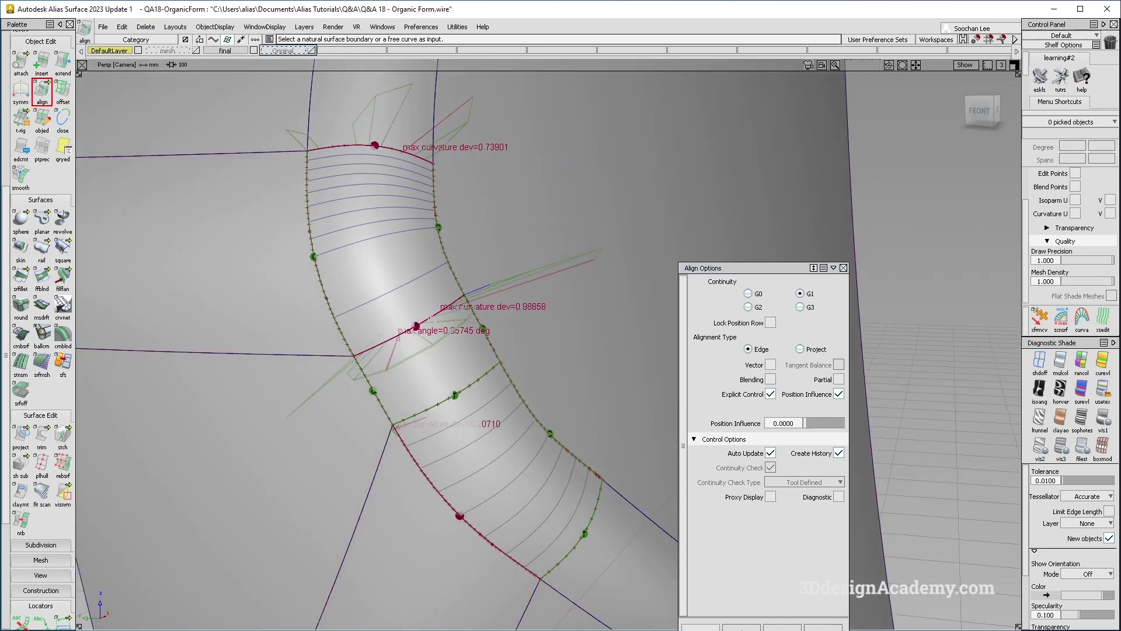
left_click(446, 333)
left_click(446, 336)
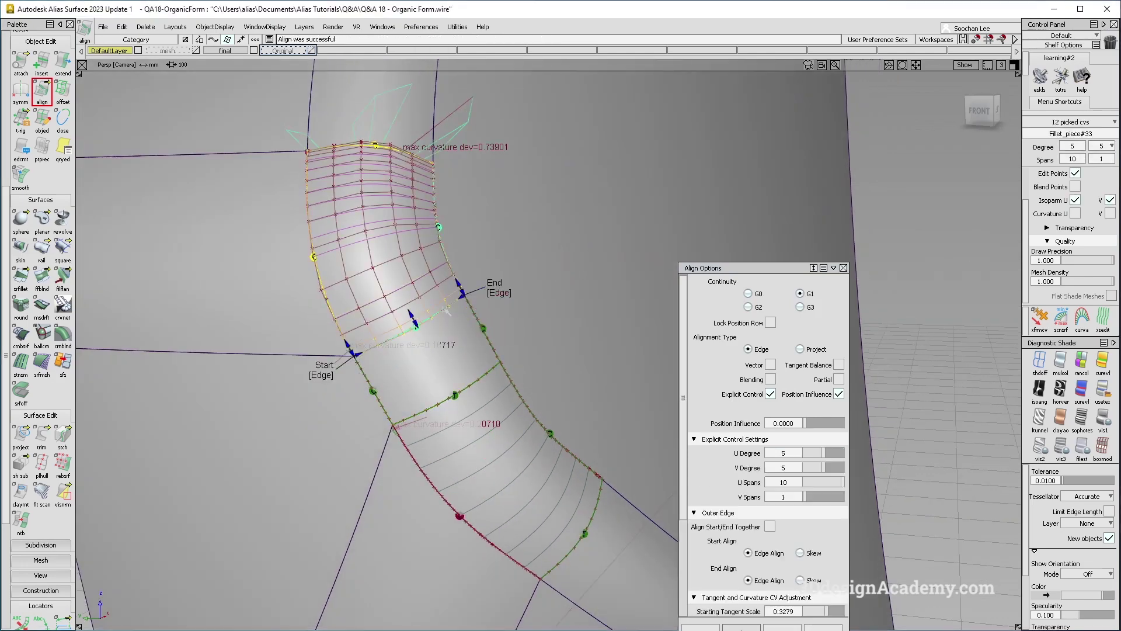
left_click_drag(465, 322, 450, 343, "alt+shift")
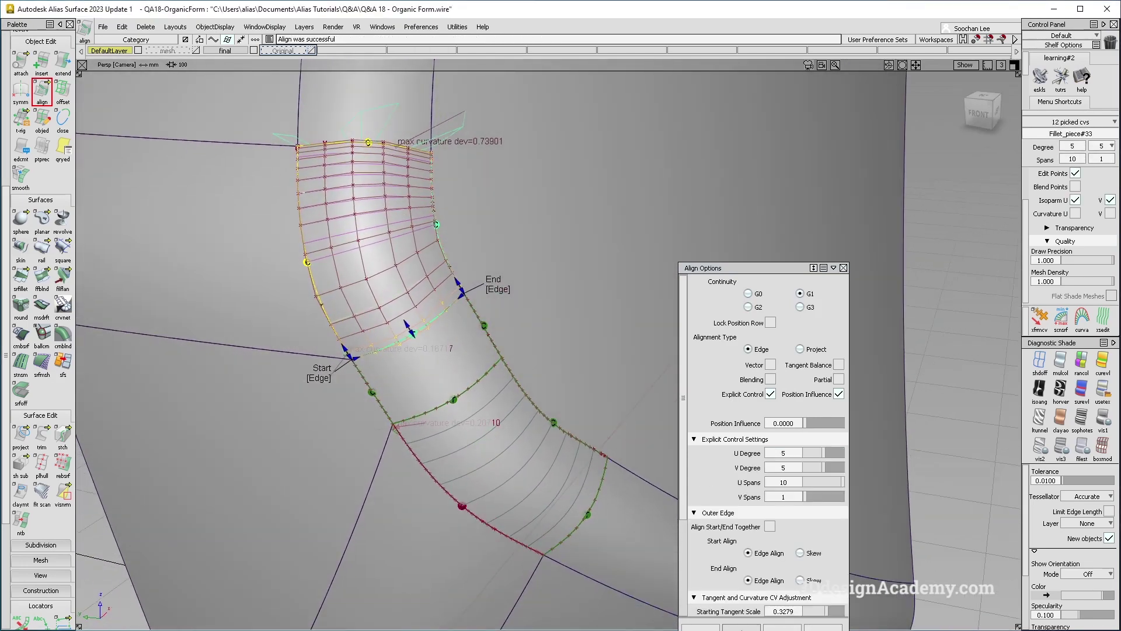
right_click_drag(450, 343, 420, 349, "alt+shift")
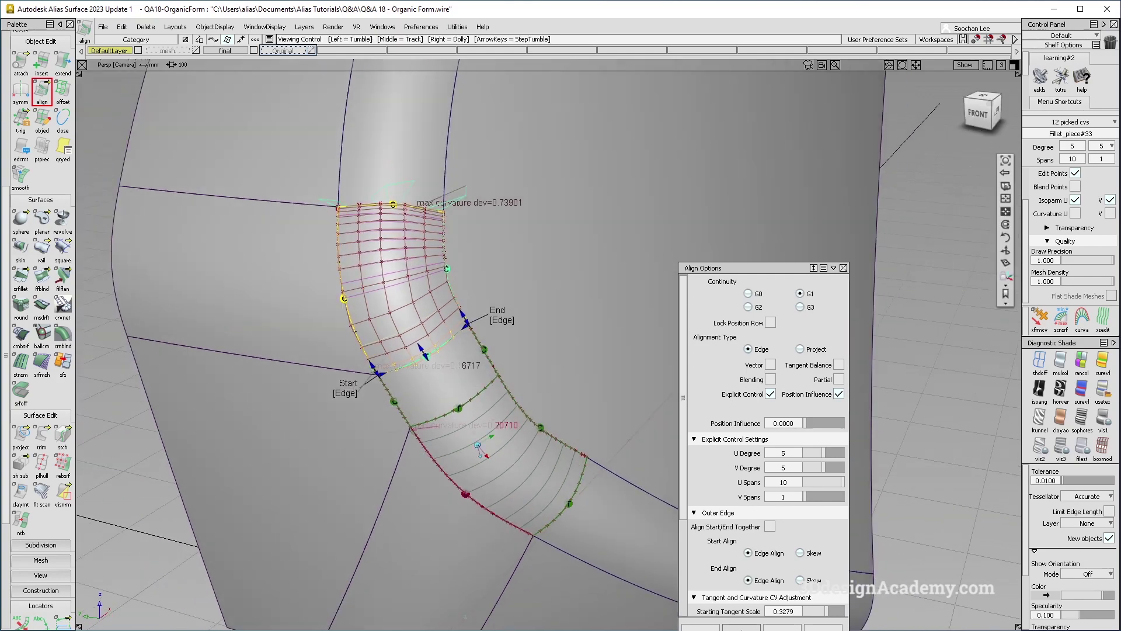
left_click_drag(477, 446, 403, 480, "alt+shift")
key("space")
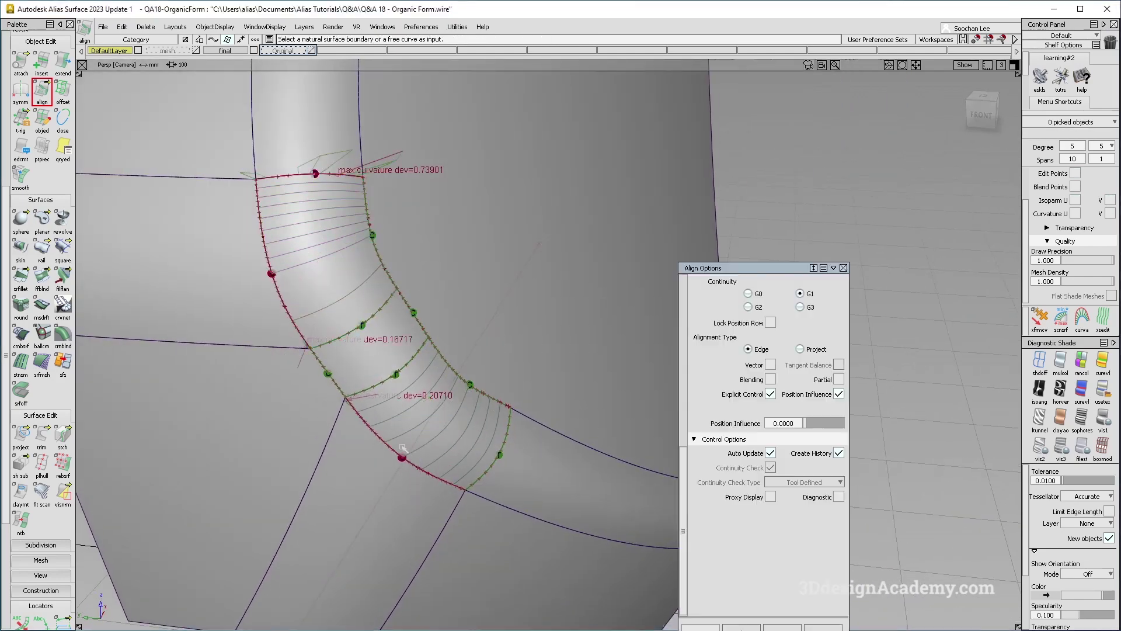
Step: Select all the main and fillet surfaces and delete their construction history
scroll(403, 455, "up", 2)
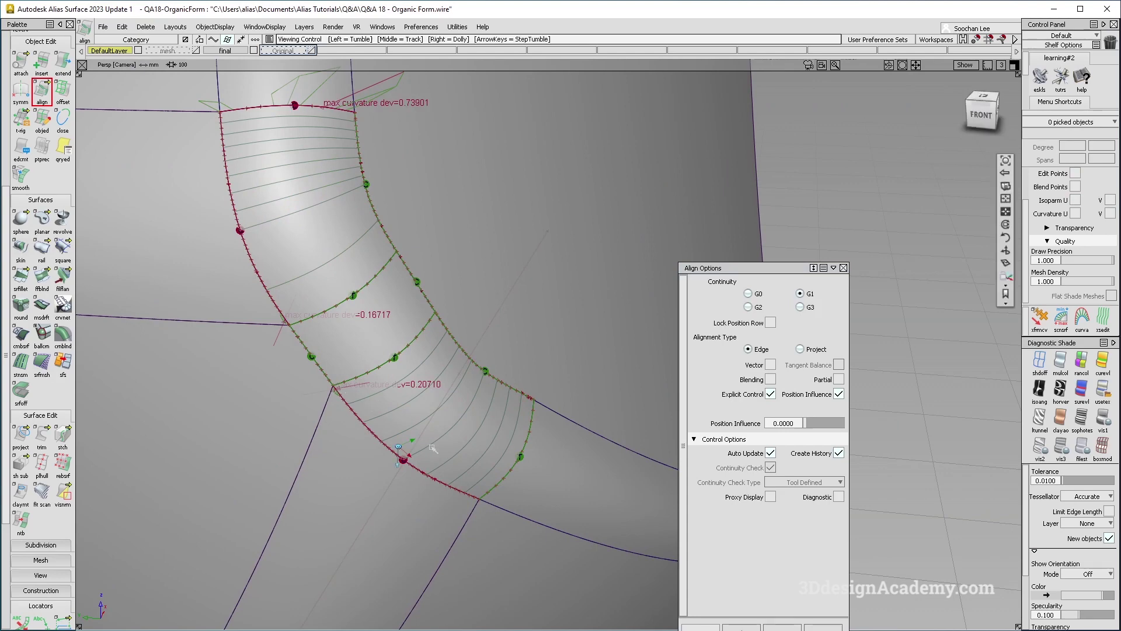
left_click_drag(432, 448, 420, 422, "alt+shift")
left_click_drag(426, 462, 412, 453, "alt+shift")
left_click_drag(440, 381, 453, 409, "ctrl+shift")
right_click_drag(467, 385, 412, 324, "alt+shift")
left_click_drag(499, 315, 500, 287, "ctrl+shift")
left_click_drag(584, 538, 233, 237)
left_click(145, 27)
left_click(166, 55)
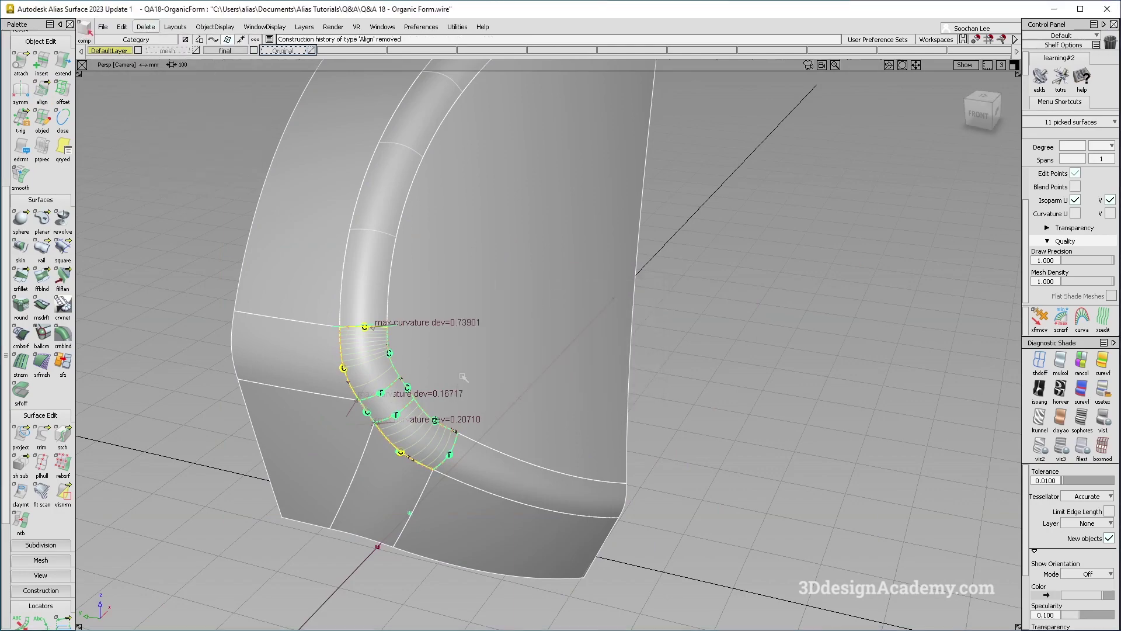
Step: Clear the surface selection and shade the model with the user-defined texture set to the Showroom map
mouse_move(456, 379)
left_mouse_down("ctrl+shift")
mouse_move(447, 404)
mouse_move(446, 380)
mouse_move(376, 408)
mouse_move(446, 391)
mouse_move(503, 491)
mouse_move(493, 345)
mouse_move(435, 378)
mouse_move(491, 331)
mouse_move(514, 378)
mouse_move(496, 356)
mouse_move(501, 306)
mouse_move(476, 325)
mouse_move(513, 379)
left_mouse_up("ctrl+shift")
left_click(1102, 390)
key("ctrl+m")
key("alt+m")
Step: Examine the Showroom reflections across the fillet, the corner patches and the adjoining main surfaces from several angles
right_click_drag(365, 234, 470, 251, "alt+shift")
left_click_drag(471, 250, 514, 199, "alt+shift")
left_click_drag(519, 188, 470, 261, "ctrl+shift")
left_click(469, 261)
right_click_drag(419, 193, 473, 264, "ctrl+shift")
left_click_drag(449, 242, 486, 330, "alt+shift")
right_click_drag(486, 330, 483, 350, "ctrl+shift")
left_click_drag(482, 351, 478, 382, "alt+shift")
mouse_move(538, 289)
left_mouse_down("alt+shift")
mouse_move(561, 447)
mouse_move(473, 374)
mouse_move(464, 350)
mouse_move(453, 361)
mouse_move(520, 376)
mouse_move(508, 322)
mouse_move(342, 331)
mouse_move(591, 314)
mouse_move(500, 323)
mouse_move(560, 475)
left_mouse_up("alt+shift")
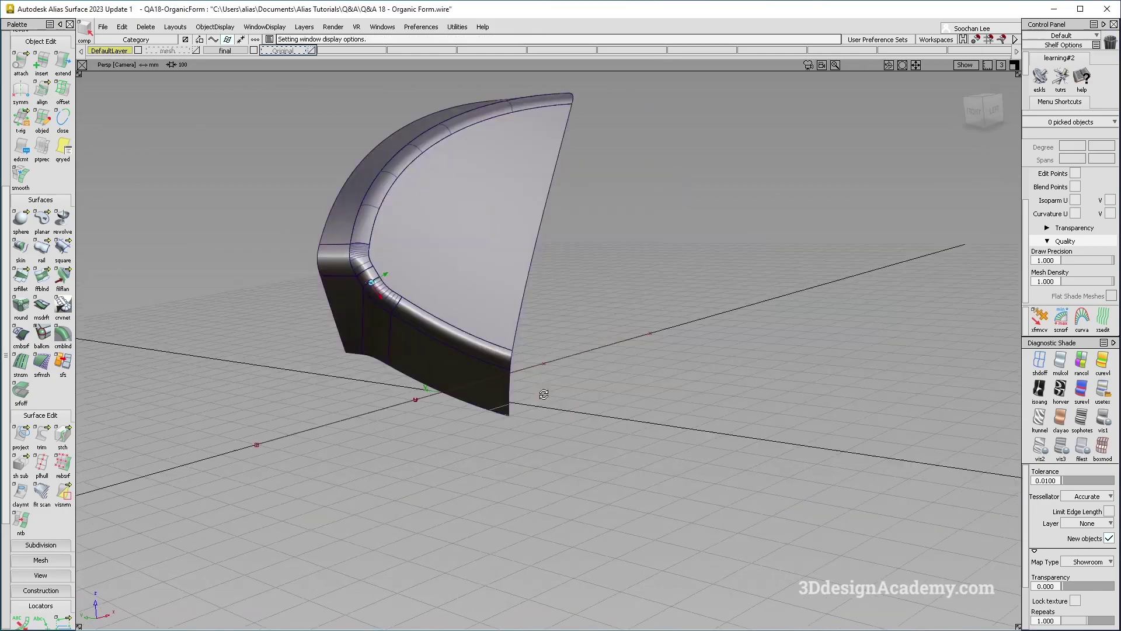
left_click_drag(540, 393, 511, 409, "alt+shift")
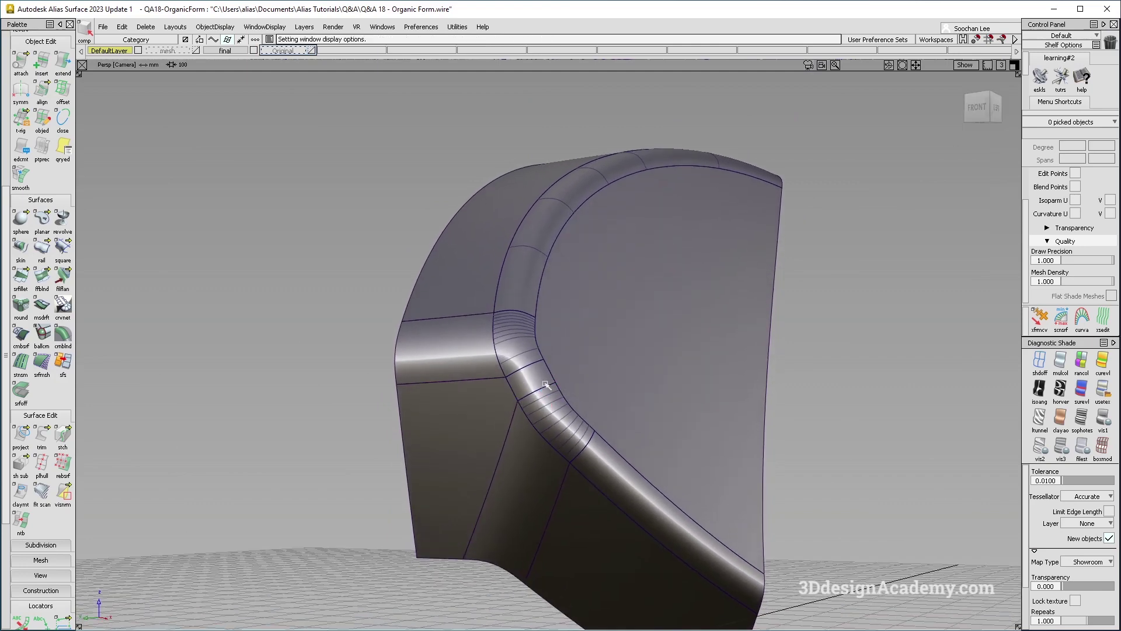
left_click_drag(518, 417, 604, 454, "alt+shift")
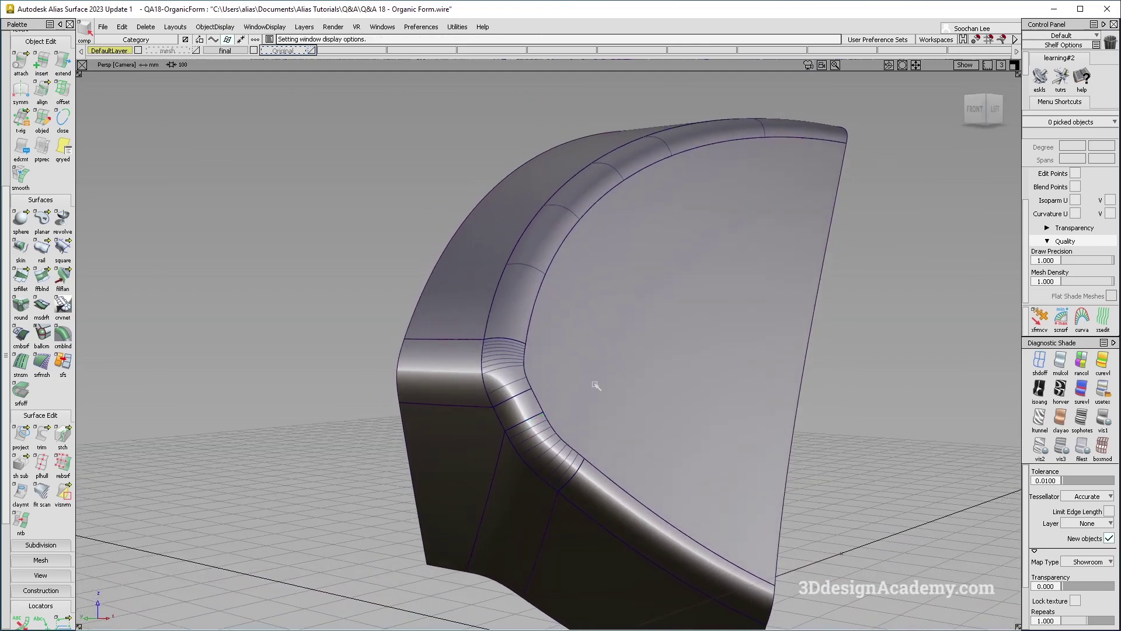
left_click_drag(806, 462, 761, 369, "alt+shift")
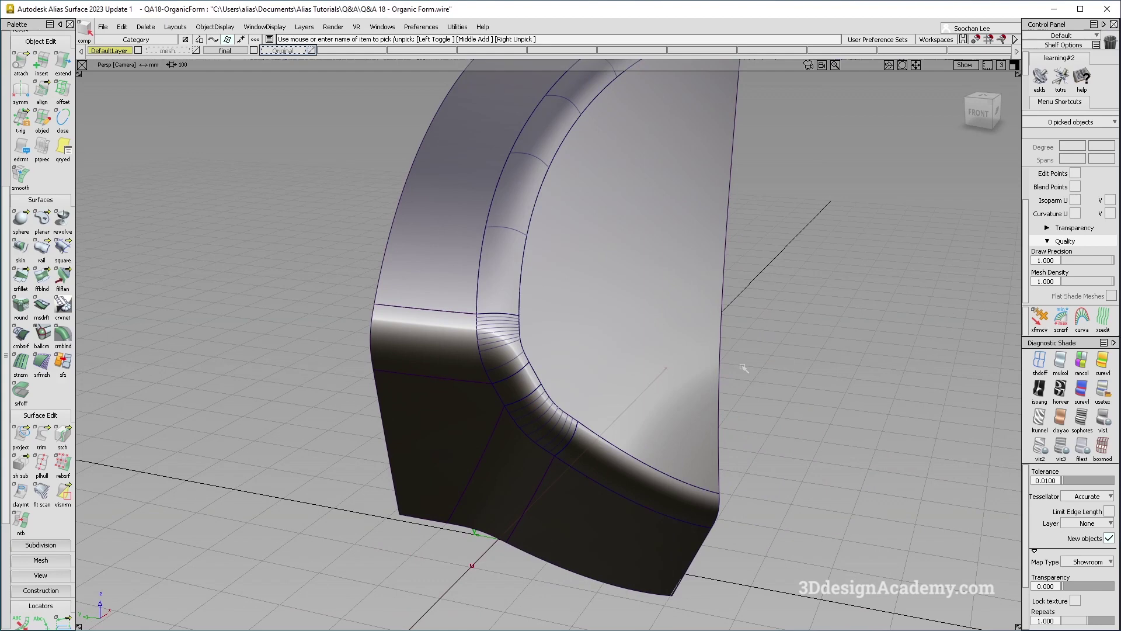
left_click_drag(656, 432, 652, 494, "alt+shift")
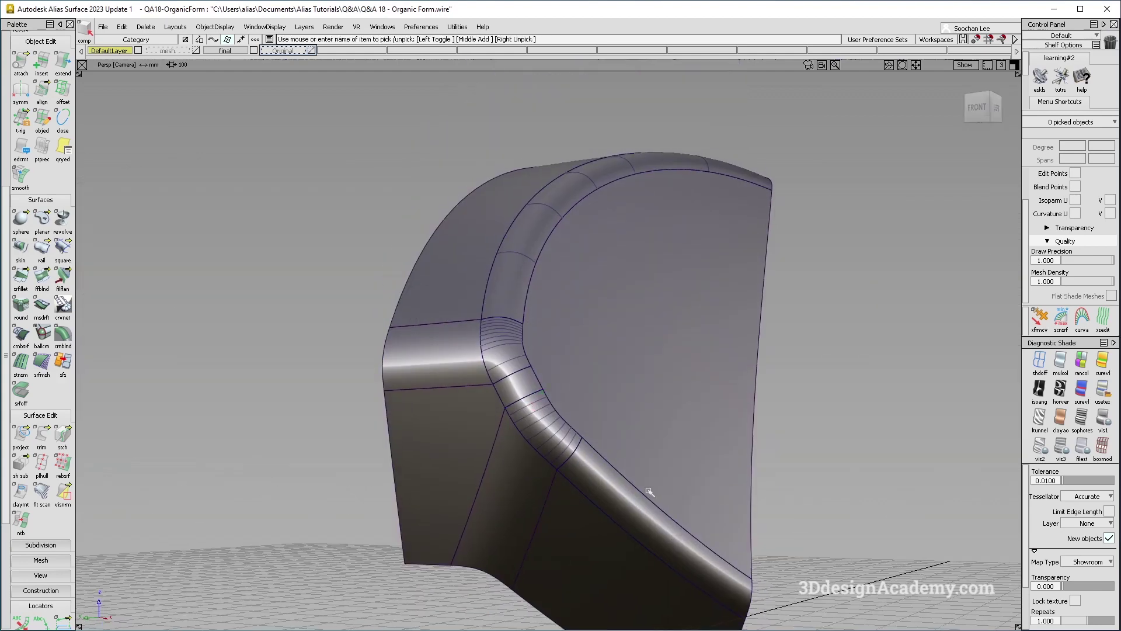
Step: Apply multi-color diagnostic shading to the surfaces and view the blended corner
left_click(1056, 363)
left_click_drag(578, 318, 581, 348, "alt+shift")
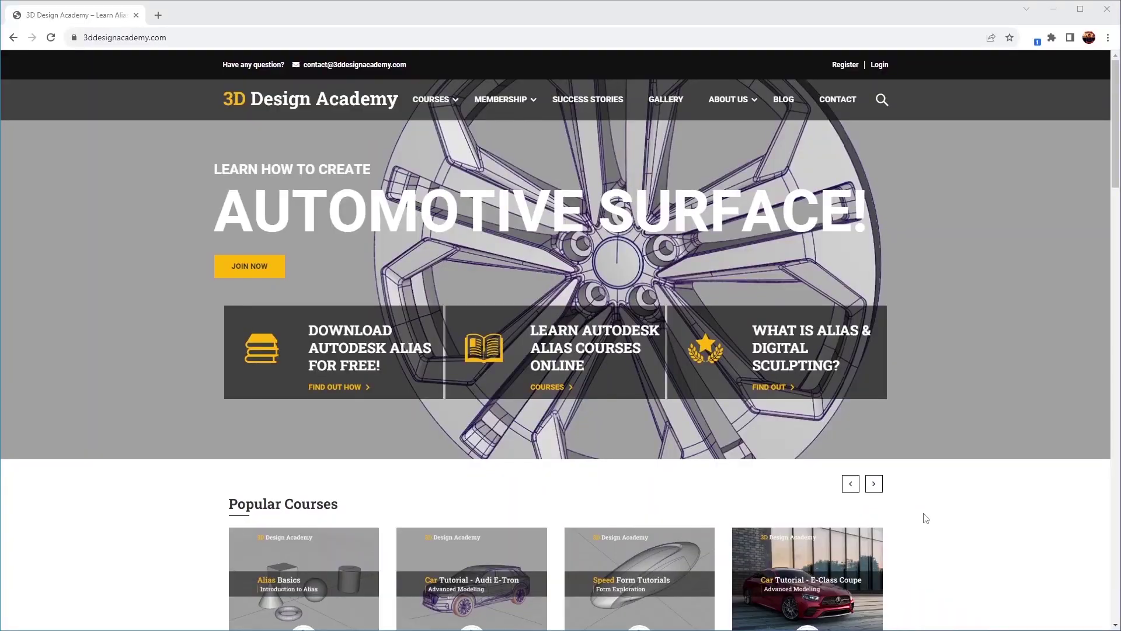
Step: Switch to the browser, look through the 3D Design Academy home page and courses, and read the Lamborghini Aventador tutorial's curriculum
scroll(921, 515, "down", 7)
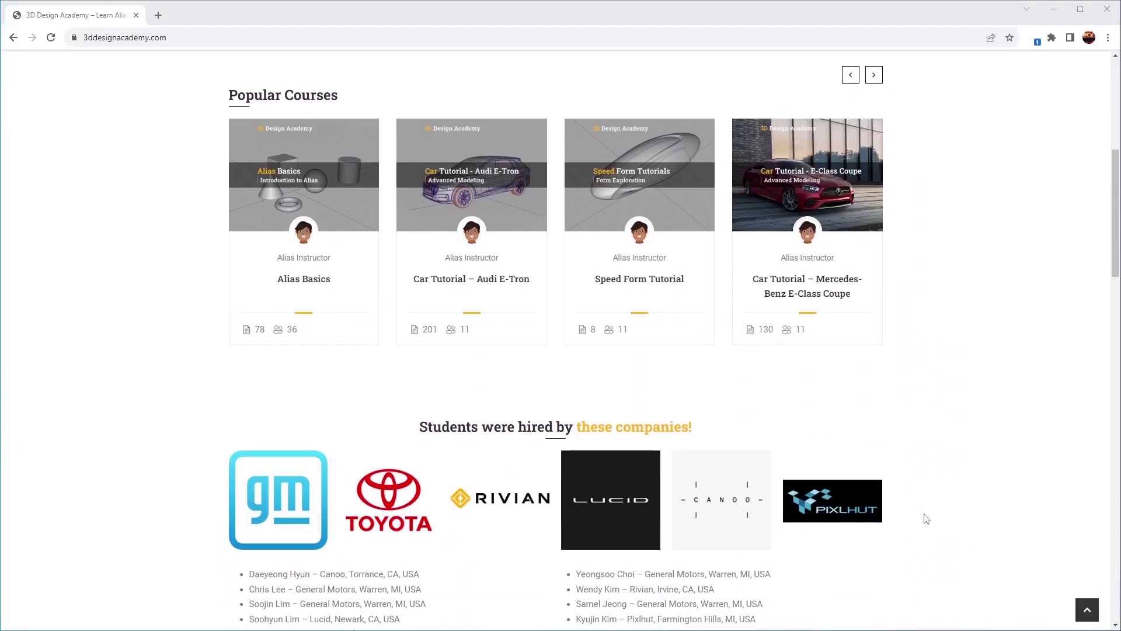
scroll(926, 519, "down", 5)
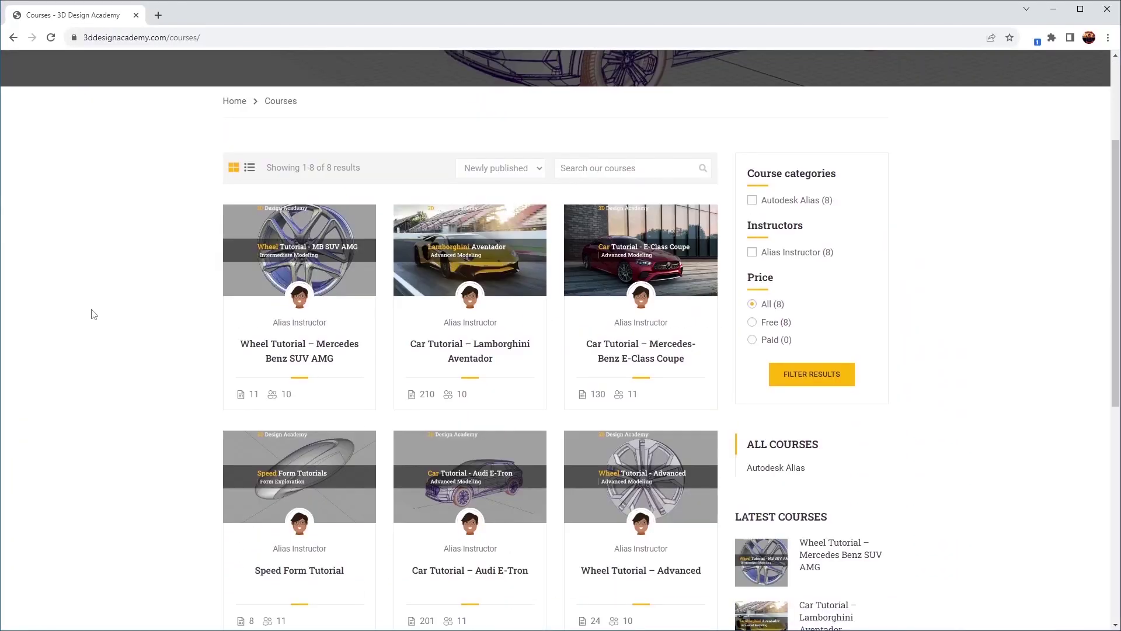
scroll(92, 313, "down", 4)
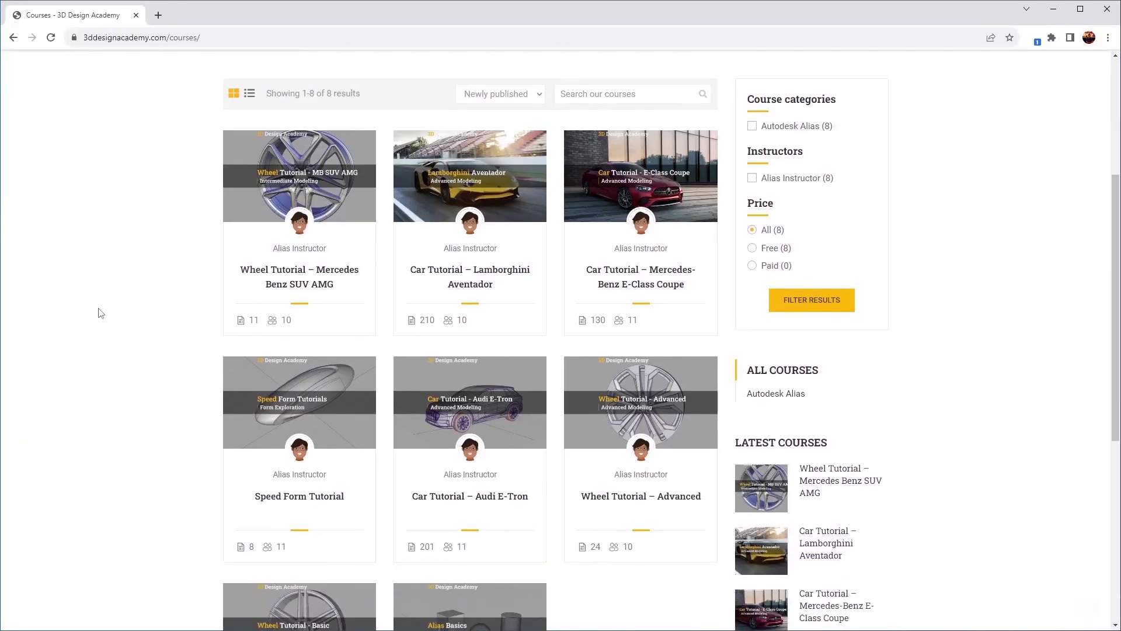
scroll(100, 313, "down", 2)
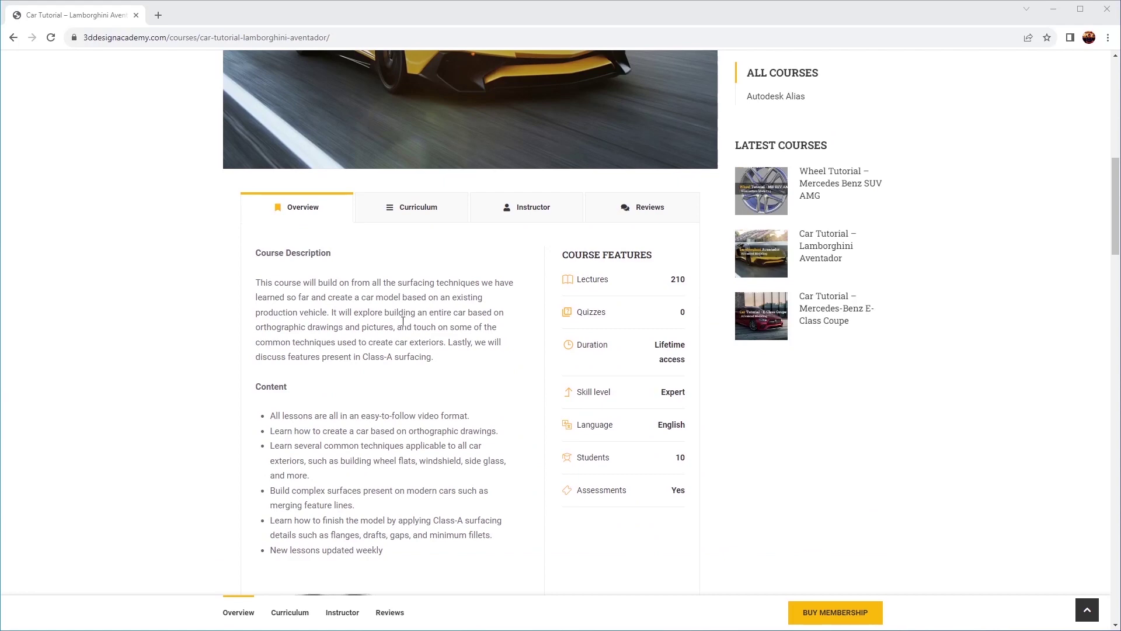
left_click(426, 216)
scroll(432, 269, "down", 10)
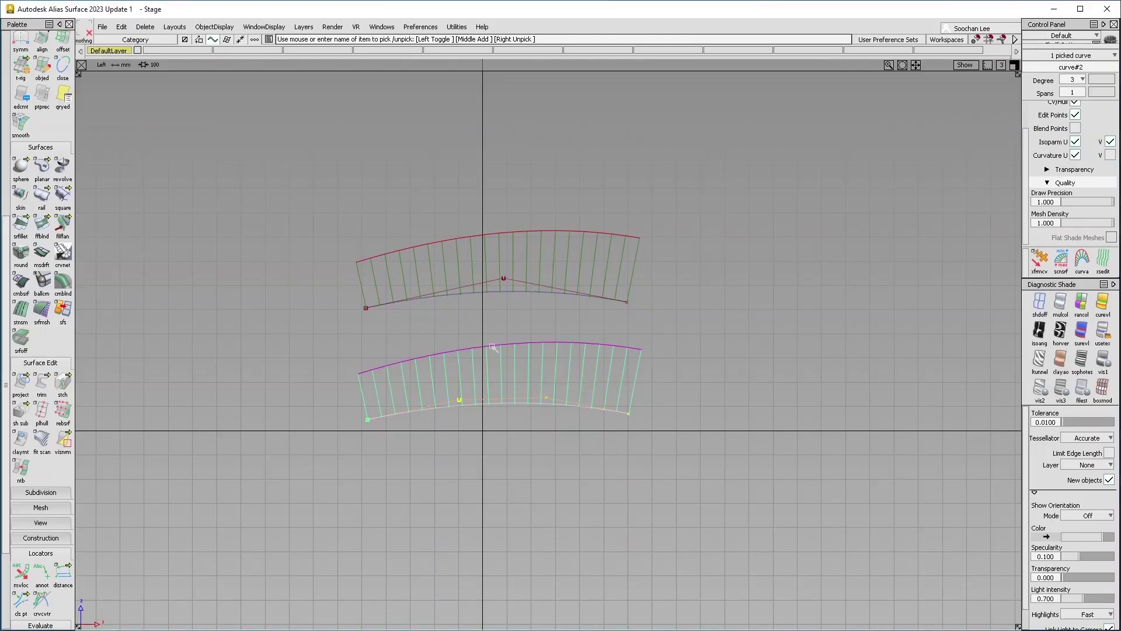
left_click(483, 268)
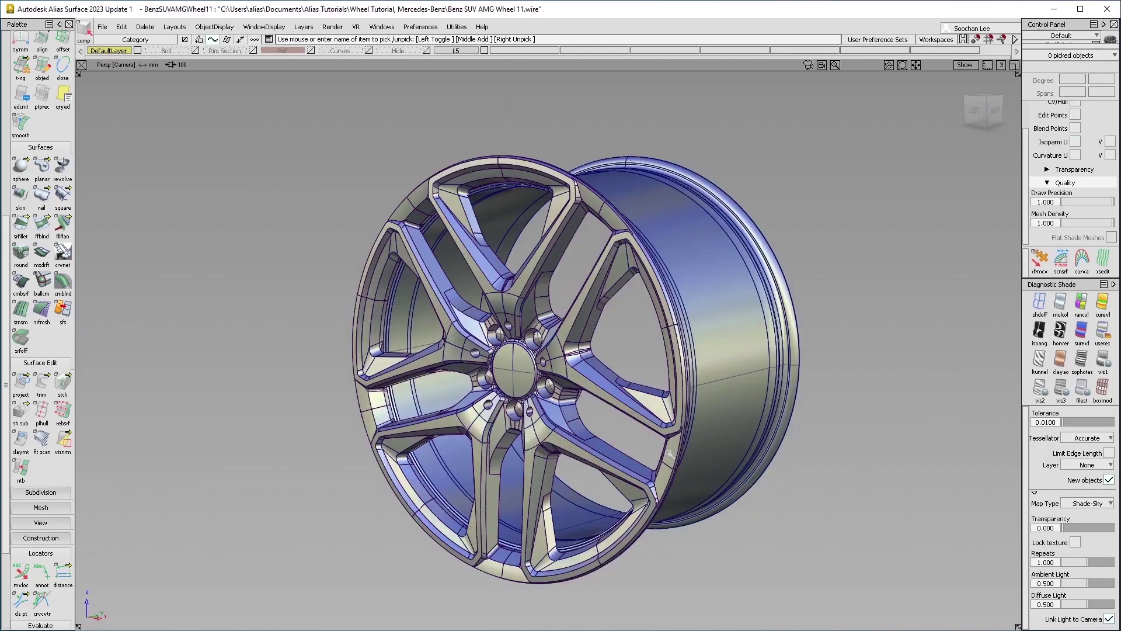
left_click_drag(669, 453, 584, 380, "alt+shift")
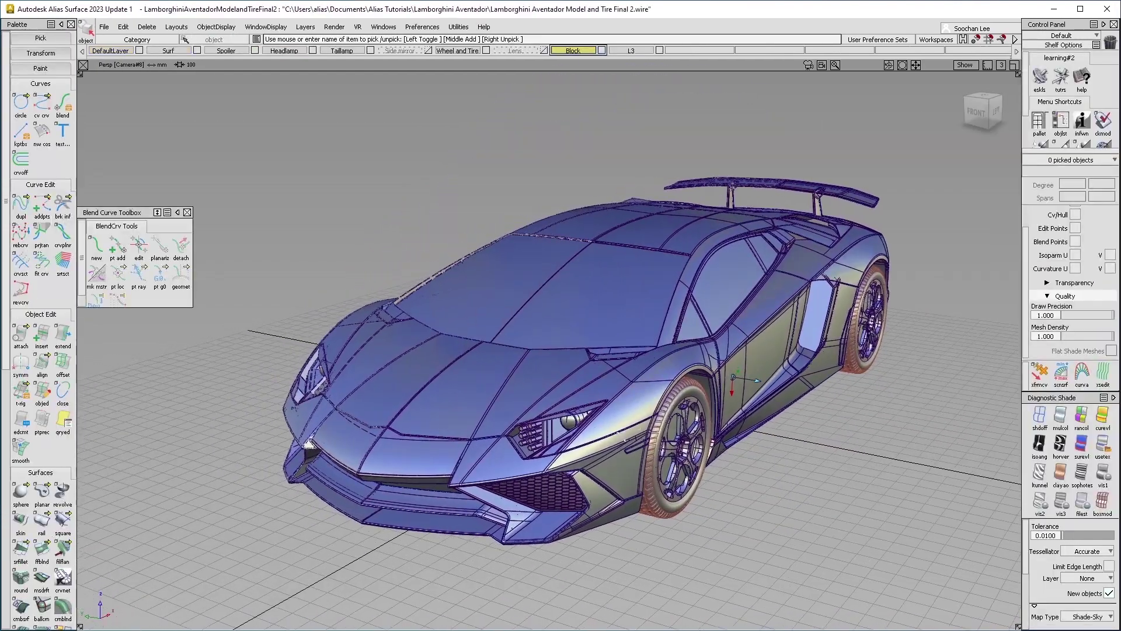
left_click_drag(623, 438, 451, 381, "alt+shift")
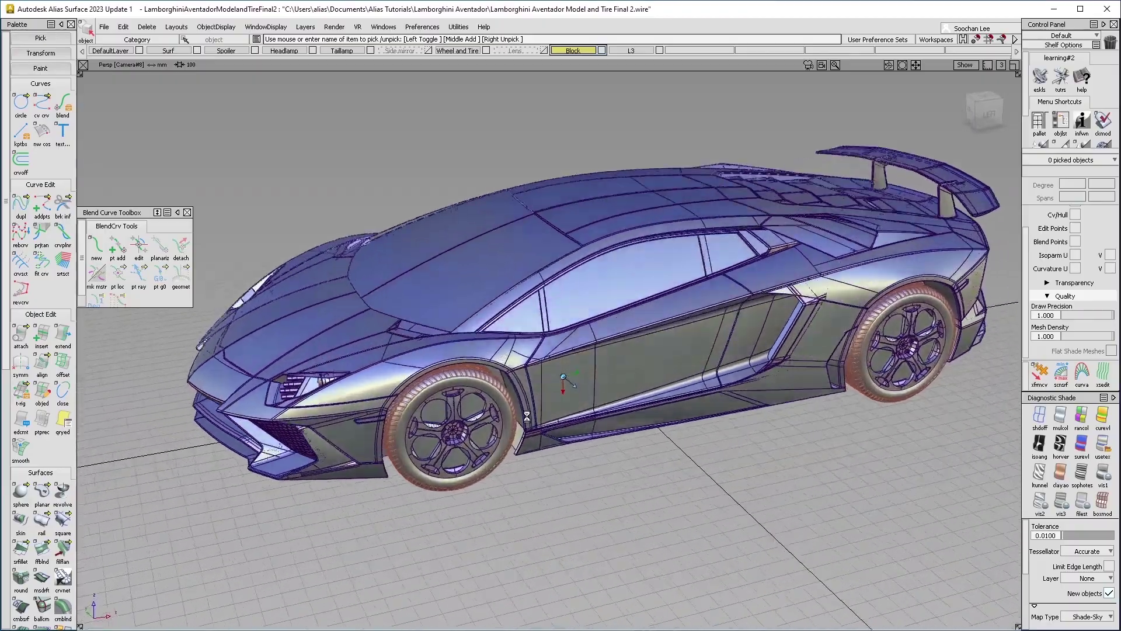